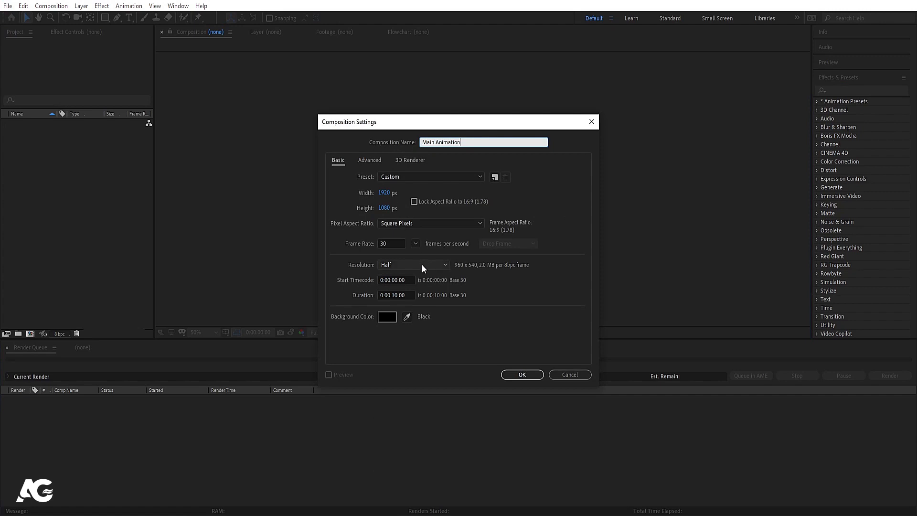
Create the Main Animation composition with a 30-second duration, plus a second composition named stroke.
{"action": "left_click", "coordinate": [395, 294]}
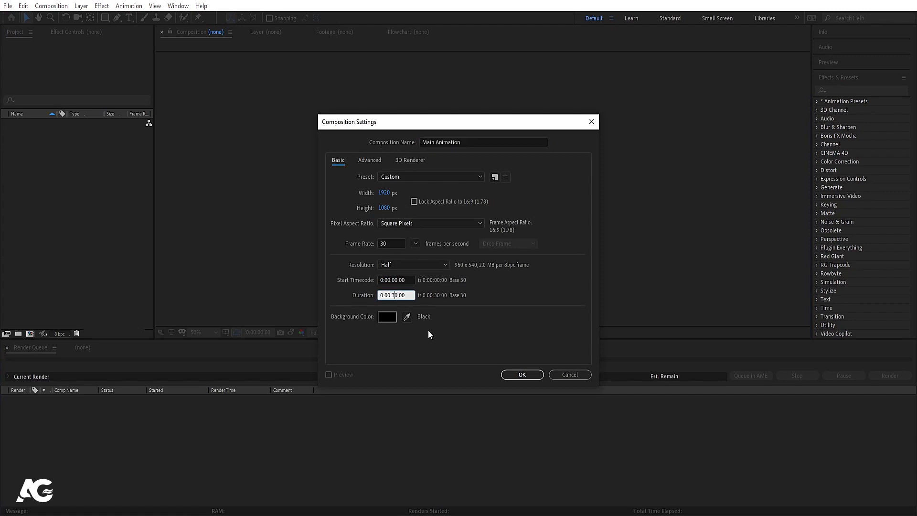
{"action": "left_click", "coordinate": [518, 371]}
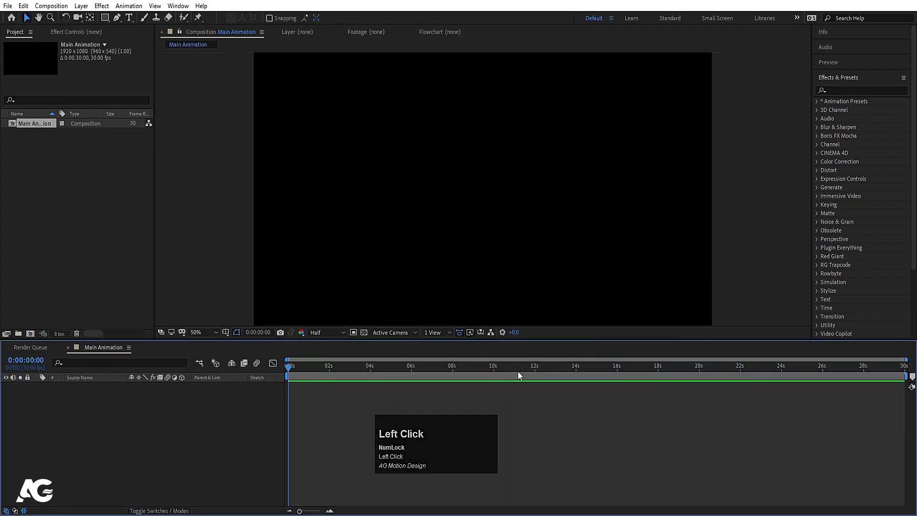
{"action": "key", "text": "ctrl+n"}
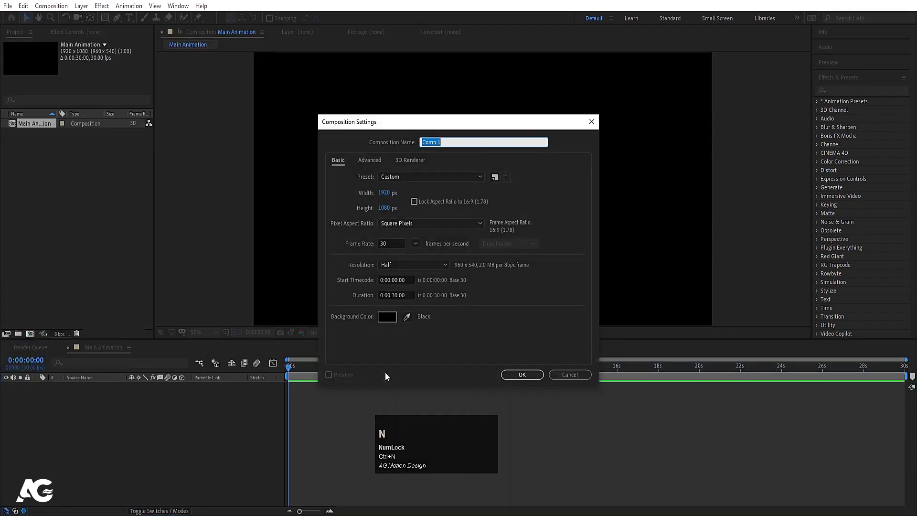
{"action": "type", "text": "stroke"}
{"action": "key", "text": "Return"}
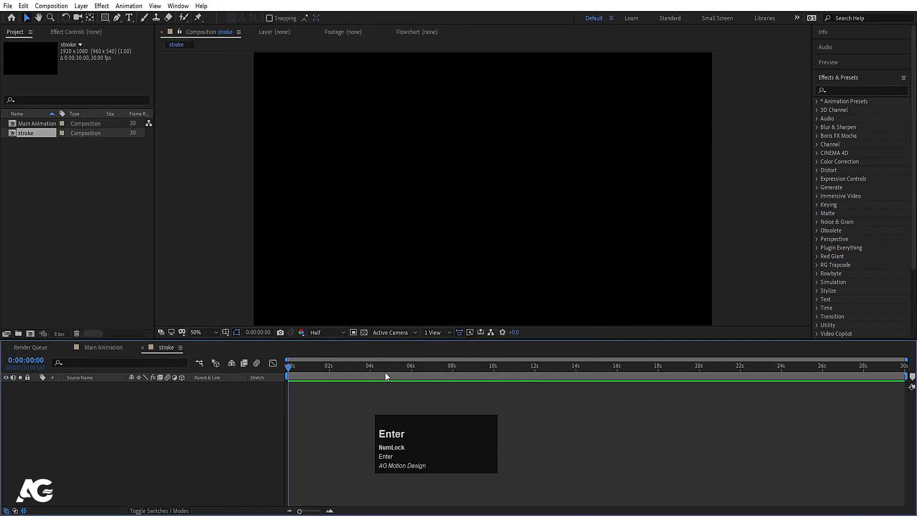
Set the Pen tool's fill to None and show the title/action safe guides in the stroke composition.
{"action": "key", "text": "g"}
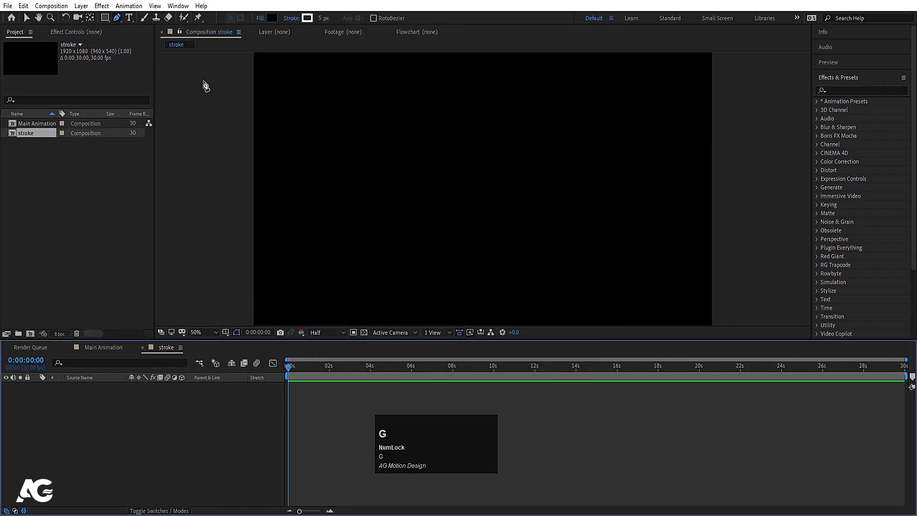
{"action": "key", "text": "Num_Lock"}
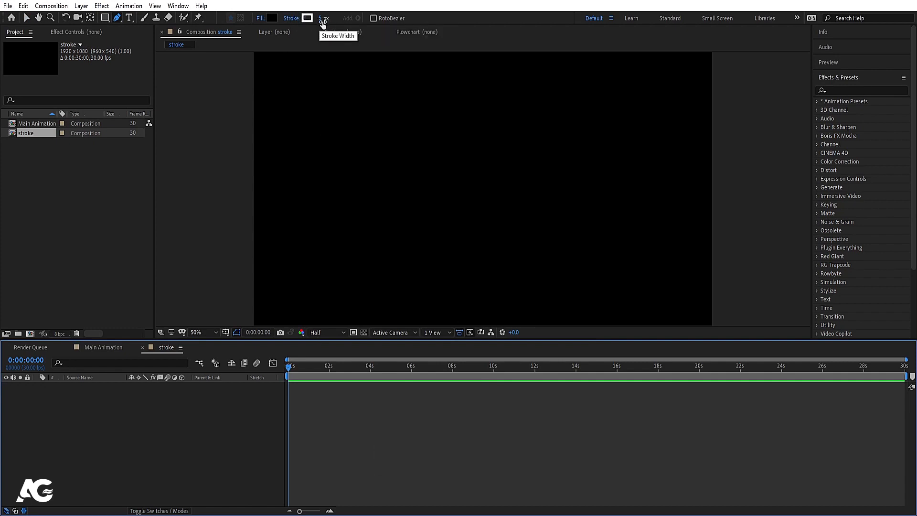
{"action": "left_click", "coordinate": [262, 19]}
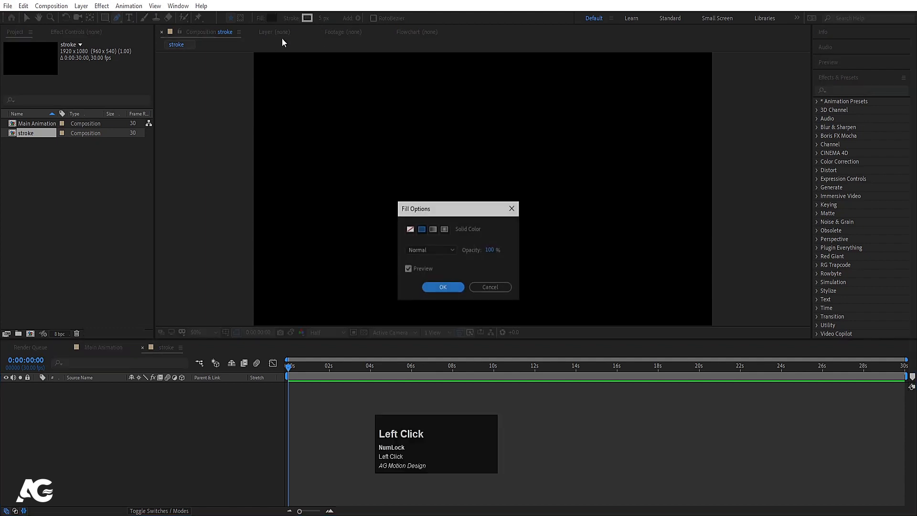
{"action": "left_click", "coordinate": [433, 289]}
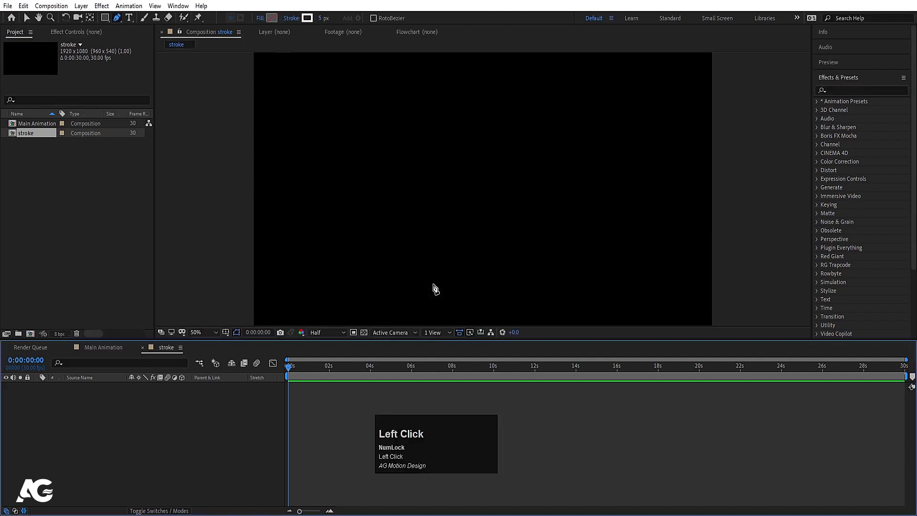
{"action": "left_click", "coordinate": [225, 332]}
{"action": "left_click", "coordinate": [249, 345]}
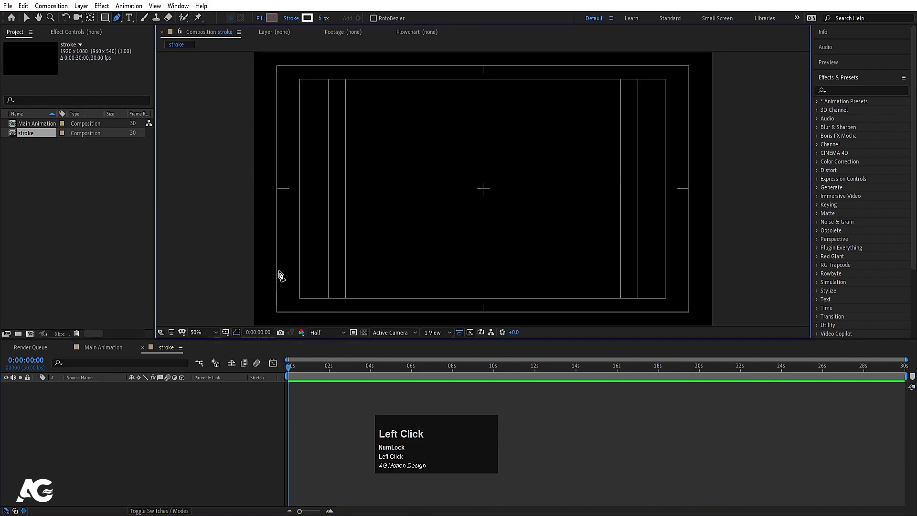
Draw a straight horizontal line through the middle of the frame, extending slightly beyond both side edges.
{"action": "left_click", "coordinate": [245, 190]}
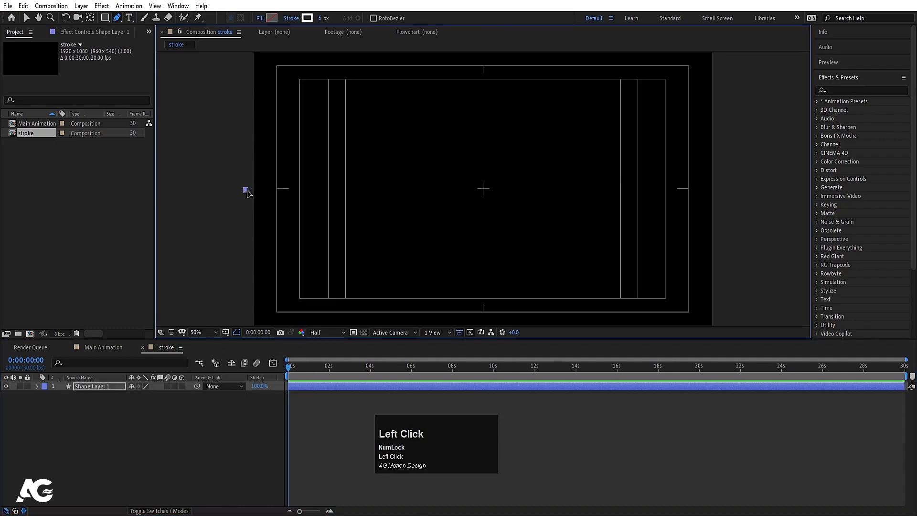
{"action": "left_click", "coordinate": [727, 190], "text": "shift"}
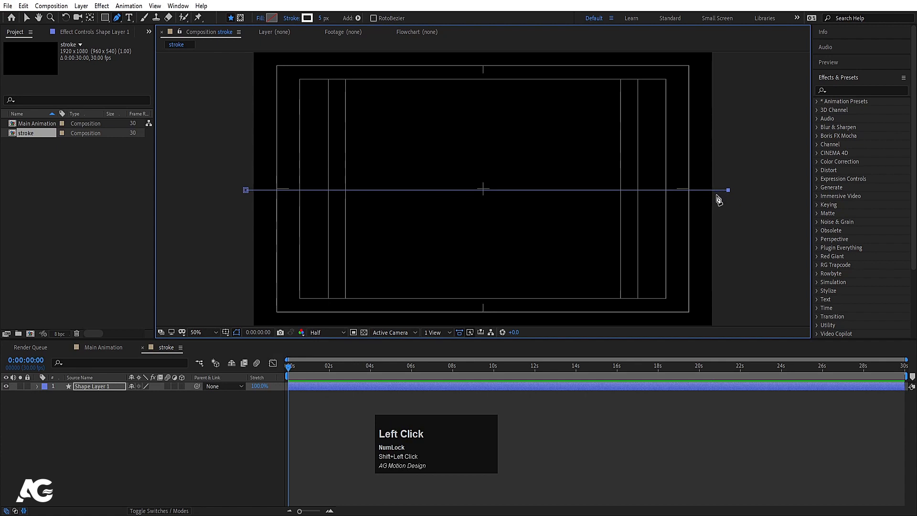
{"action": "left_click", "coordinate": [77, 454]}
Center the line layer's anchor point and align the layer to the composition's center horizontally and vertically.
{"action": "left_click", "coordinate": [88, 385]}
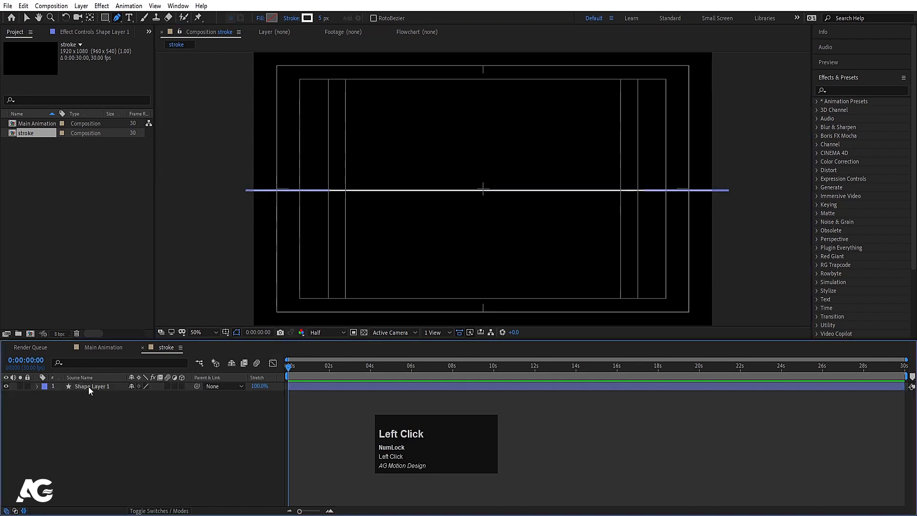
{"action": "key", "text": "ctrl+alt+Home"}
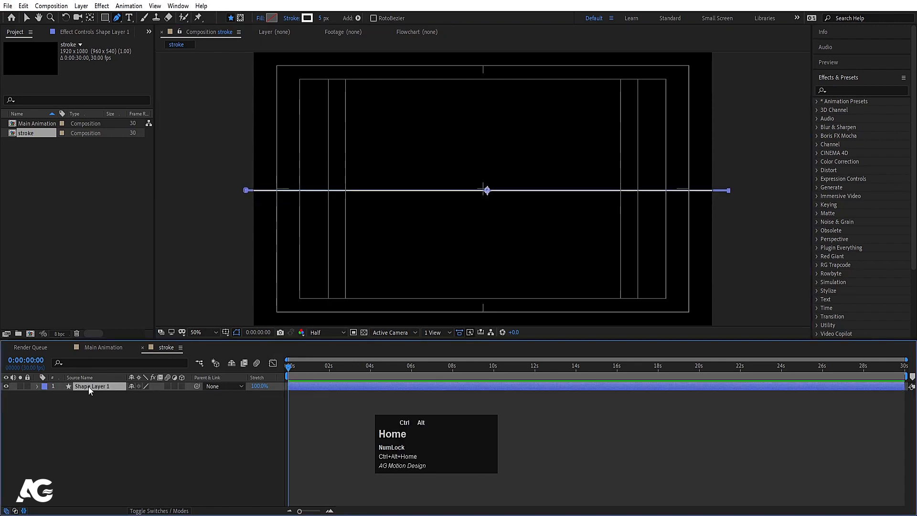
{"action": "left_click", "coordinate": [837, 78]}
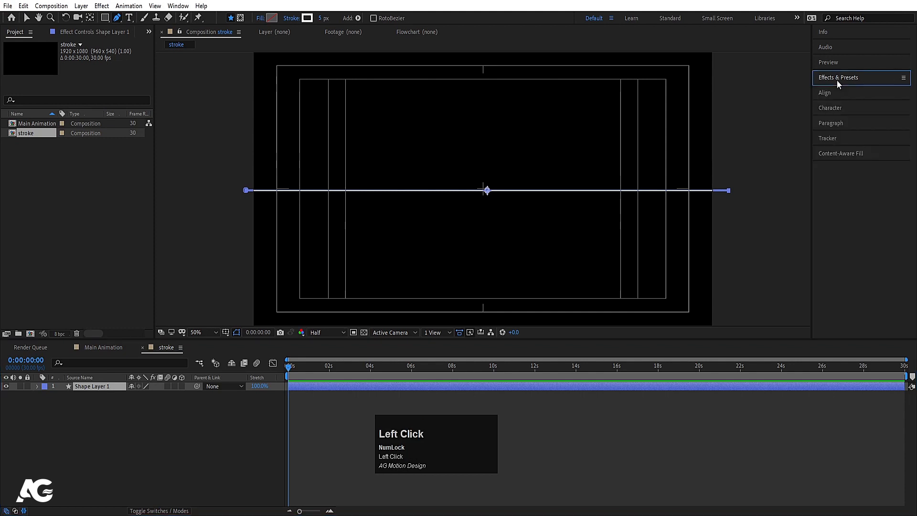
{"action": "left_click", "coordinate": [832, 93]}
{"action": "left_click", "coordinate": [837, 118]}
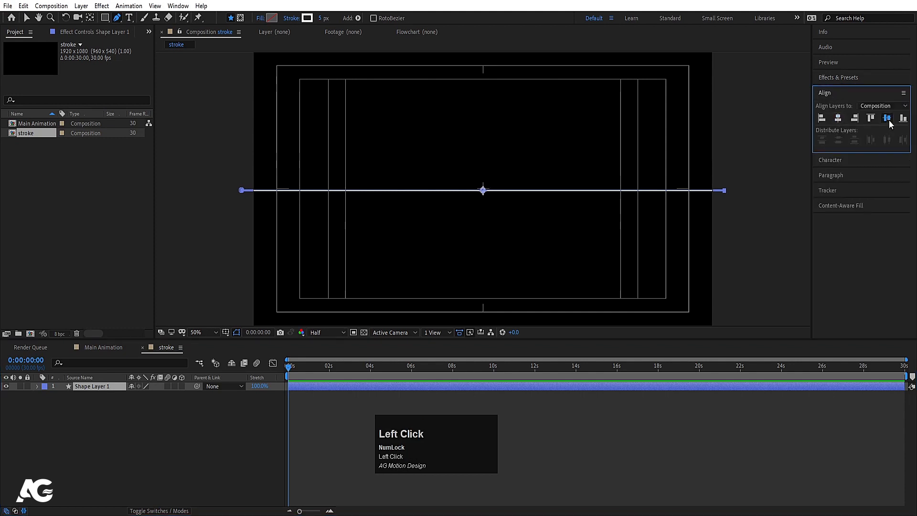
{"action": "left_click", "coordinate": [887, 118]}
{"action": "left_click", "coordinate": [181, 464]}
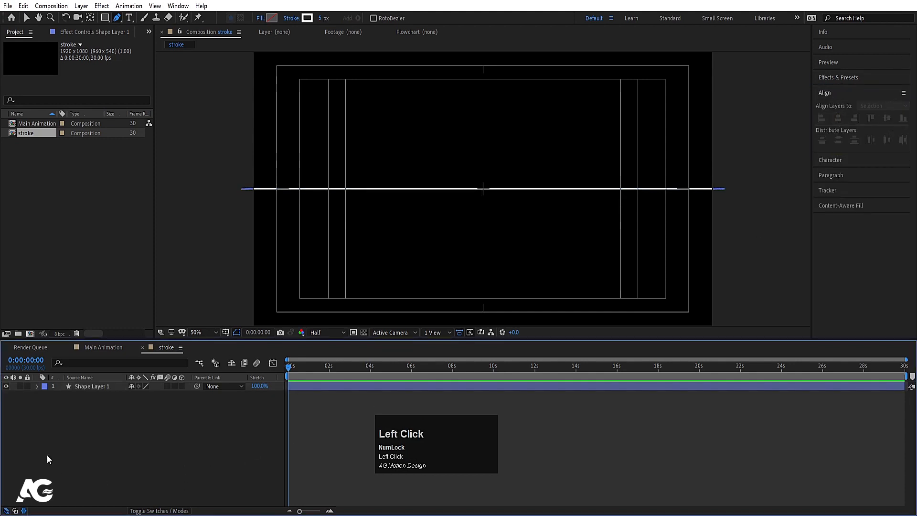
Start keyframing the Stroke Width of Shape Layer 1 at 0:00:00:00 and show only its keyframed property.
{"action": "left_click", "coordinate": [91, 387]}
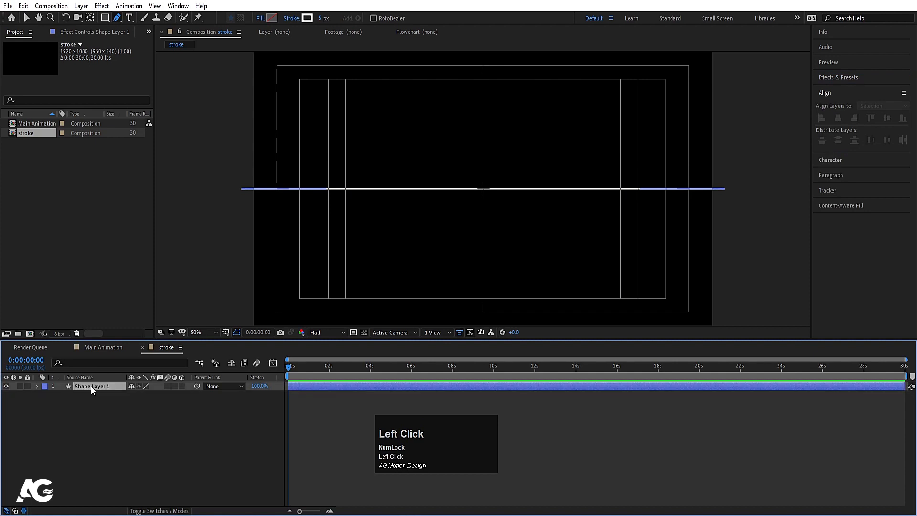
{"action": "left_click", "coordinate": [37, 386]}
{"action": "left_click", "coordinate": [45, 395]}
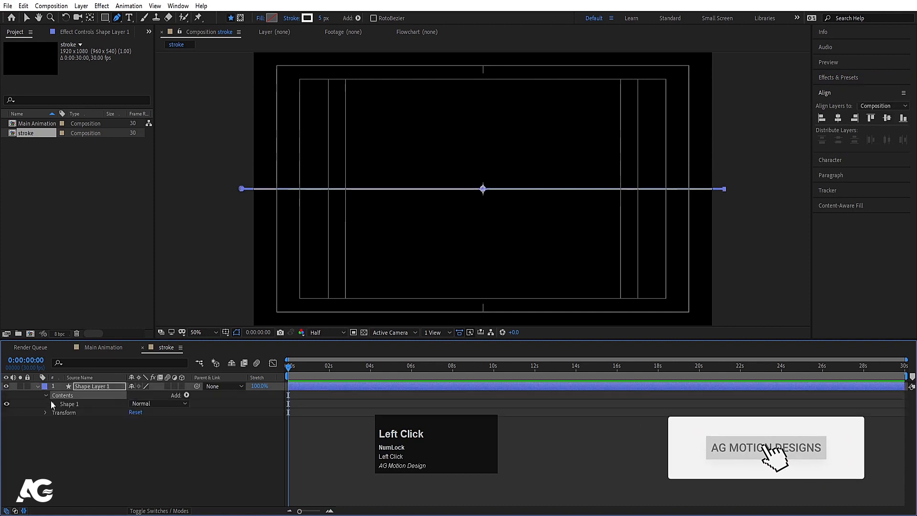
{"action": "left_click", "coordinate": [53, 404]}
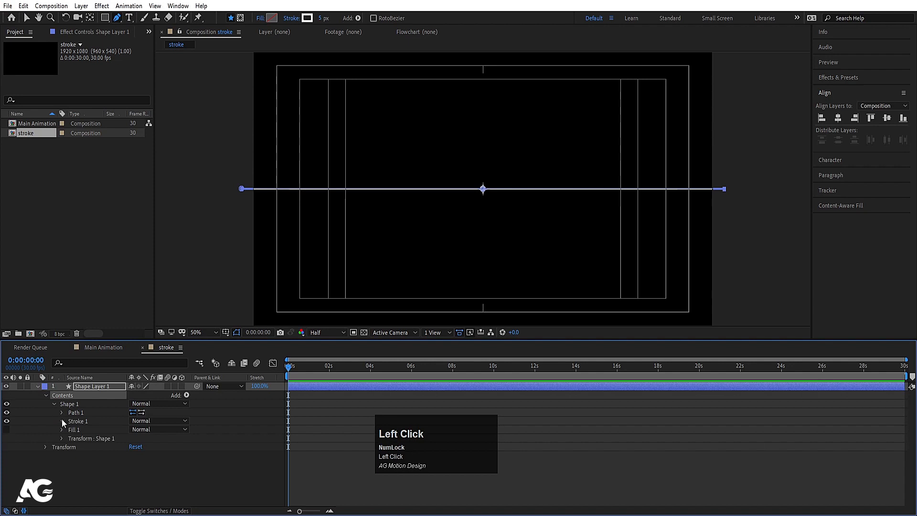
{"action": "left_click", "coordinate": [62, 420]}
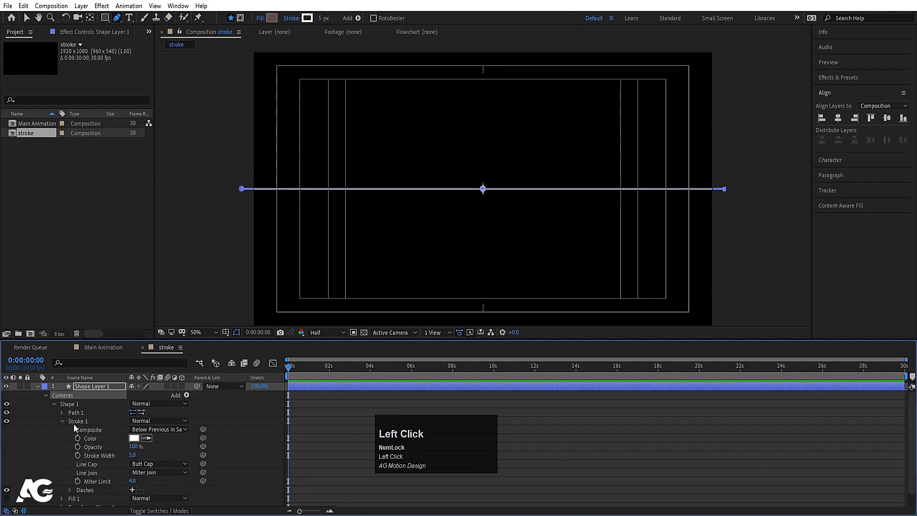
{"action": "left_click", "coordinate": [77, 456]}
{"action": "key", "text": "u"}
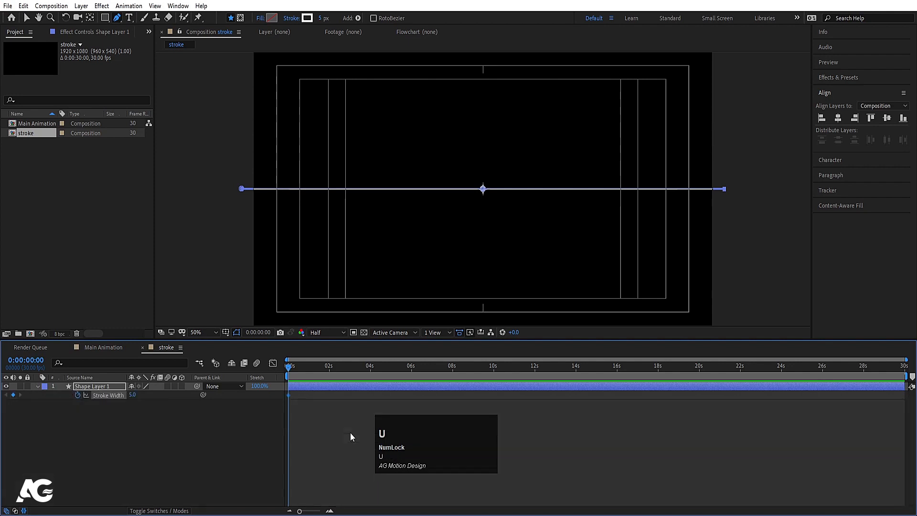
Add a Stroke Width keyframe at 0:00:01:20 that keeps the current width.
{"action": "key", "text": "equal"}
{"action": "key", "text": "equal"}
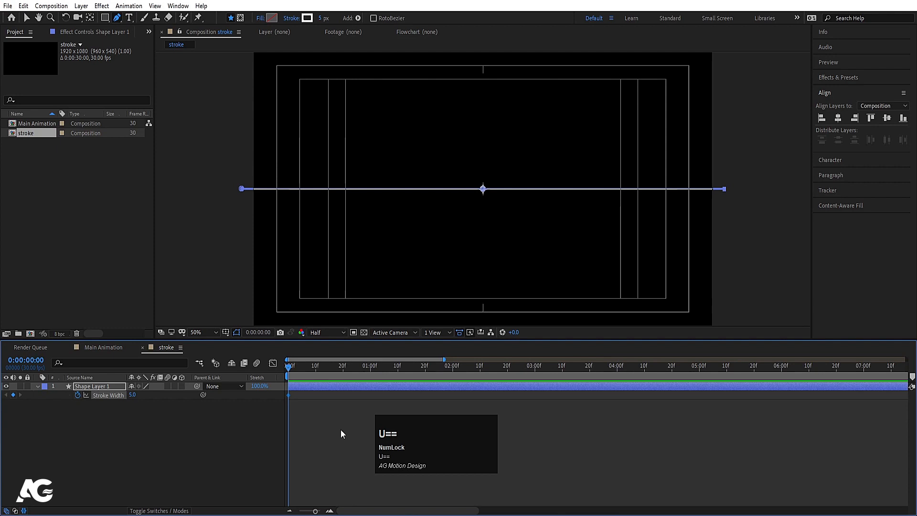
{"action": "left_click", "coordinate": [426, 369]}
{"action": "left_click", "coordinate": [75, 415]}
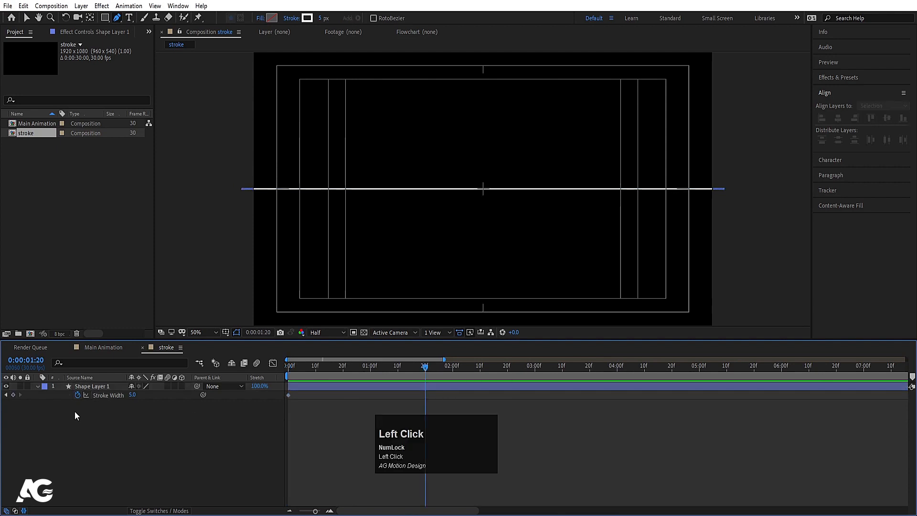
{"action": "left_click", "coordinate": [13, 394]}
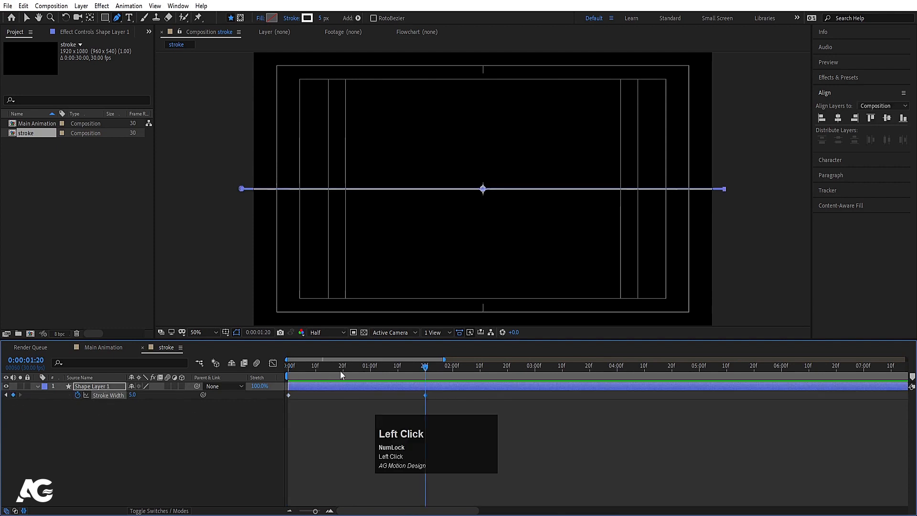
Add a Stroke Width keyframe of 15 at 0:00:00:25 and play the animation from the start.
{"action": "left_click", "coordinate": [356, 369]}
{"action": "left_click", "coordinate": [163, 421]}
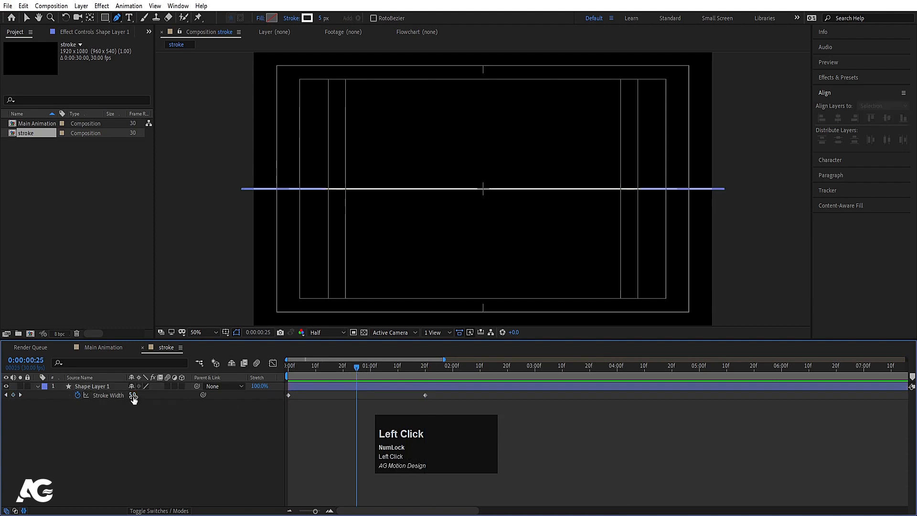
{"action": "left_click", "coordinate": [133, 396]}
{"action": "type", "text": "10"}
{"action": "key", "text": "Return"}
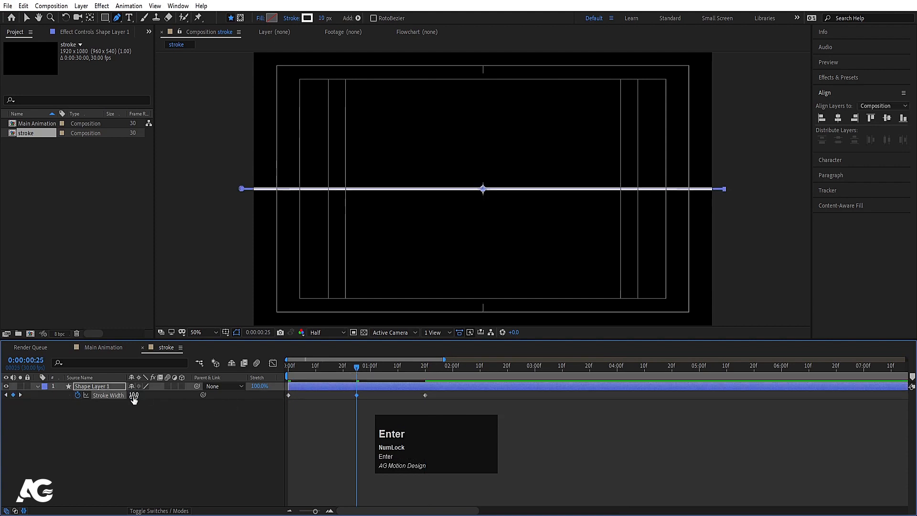
{"action": "left_click", "coordinate": [134, 396]}
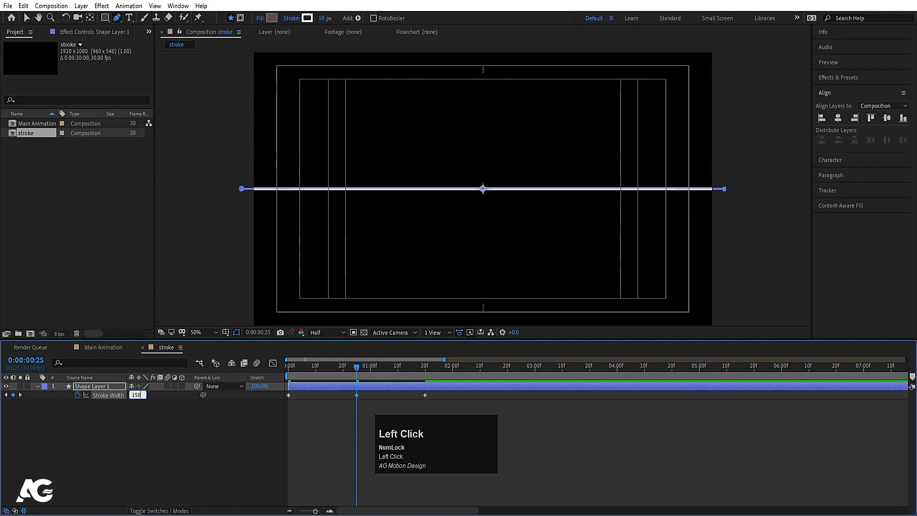
{"action": "key", "text": "Return"}
{"action": "left_click", "coordinate": [288, 368]}
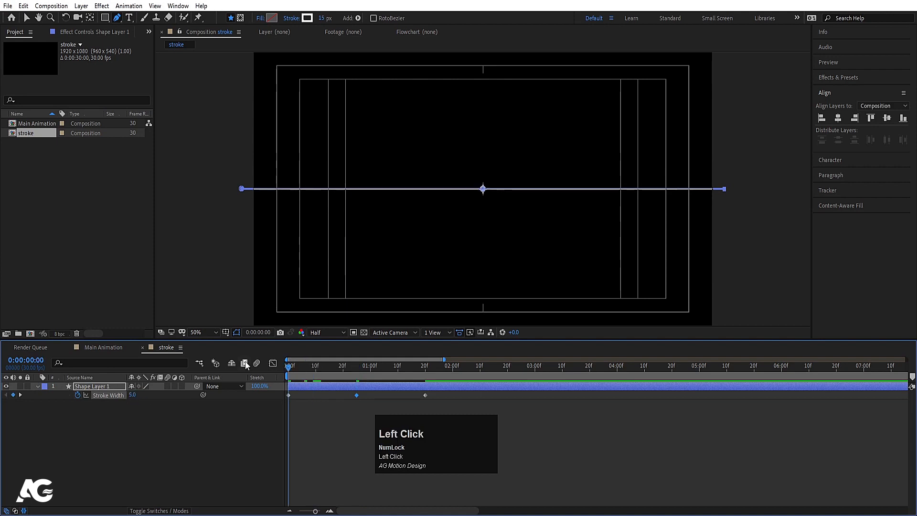
{"action": "key", "text": "space"}
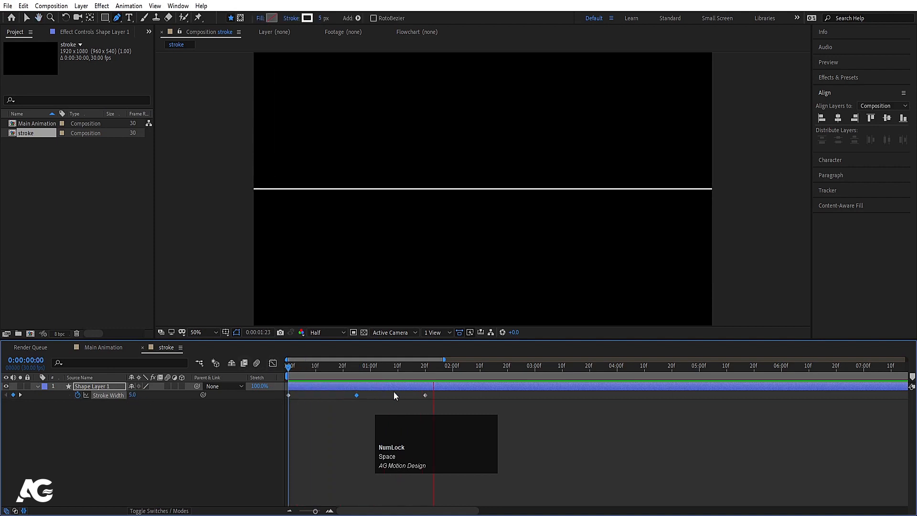
{"action": "key", "text": "space"}
Apply Easy Ease to all three Stroke Width keyframes and play the eased animation from the start.
{"action": "mouse_move", "coordinate": [442, 409]}
{"action": "left_mouse_down"}
{"action": "mouse_move", "coordinate": [308, 386]}
{"action": "mouse_move", "coordinate": [260, 361]}
{"action": "left_mouse_up"}
{"action": "key", "text": "F9"}
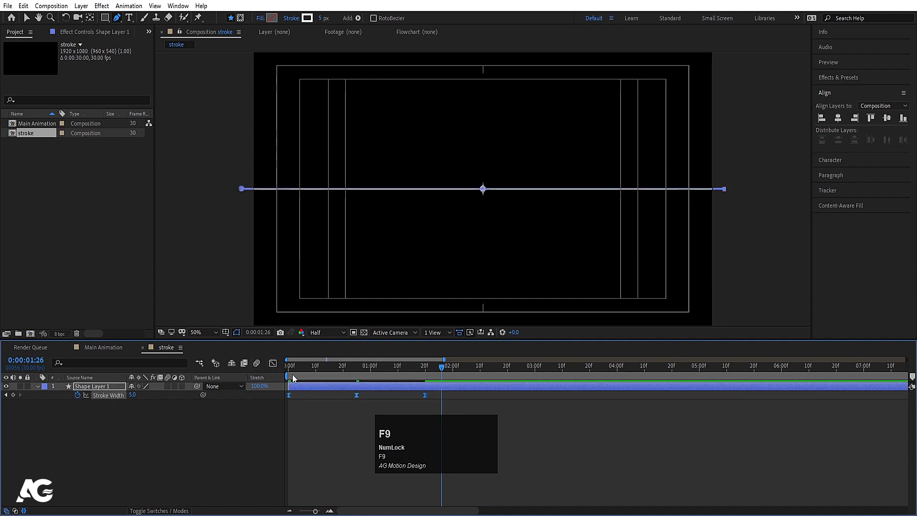
{"action": "left_click", "coordinate": [337, 408]}
{"action": "left_click", "coordinate": [287, 368]}
{"action": "key", "text": "space"}
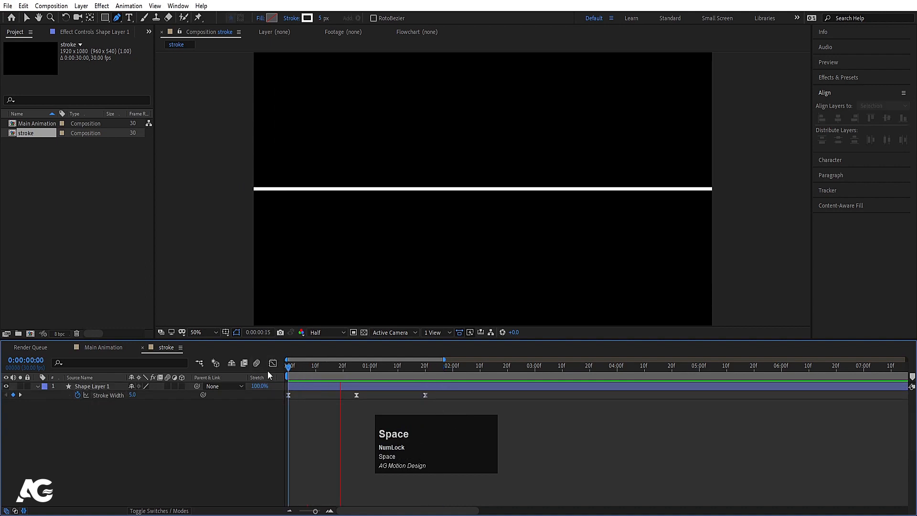
{"action": "key", "text": "space"}
{"action": "left_click", "coordinate": [101, 404]}
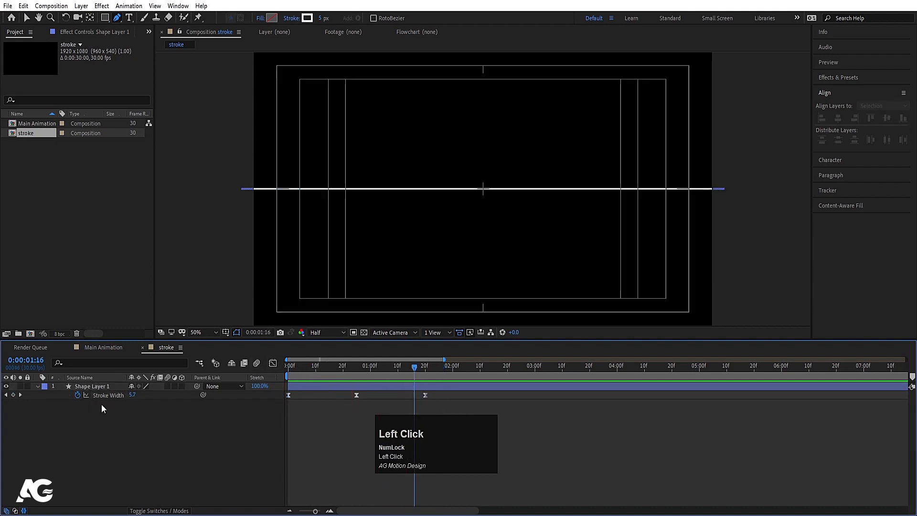
Add a loopOut() expression to the Stroke Width of Shape Layer 1.
{"action": "left_click", "coordinate": [78, 395], "text": "alt"}
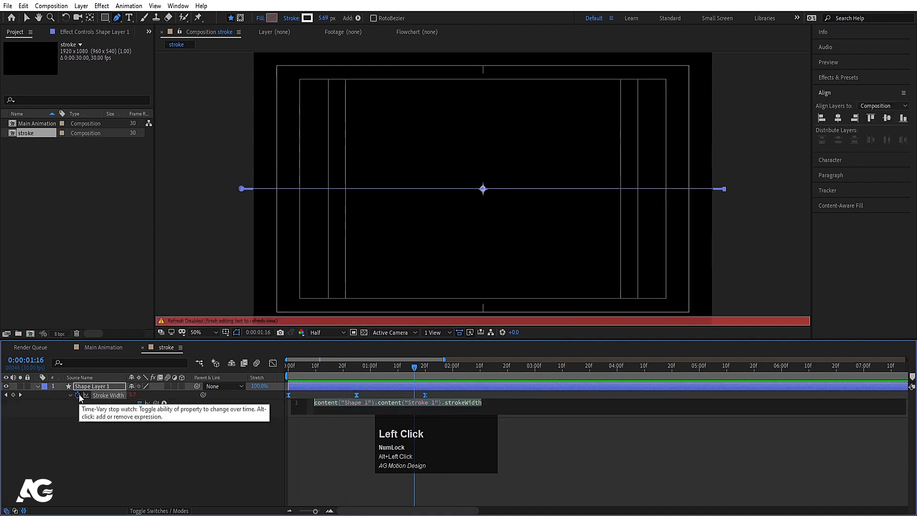
{"action": "type", "text": "time*"}
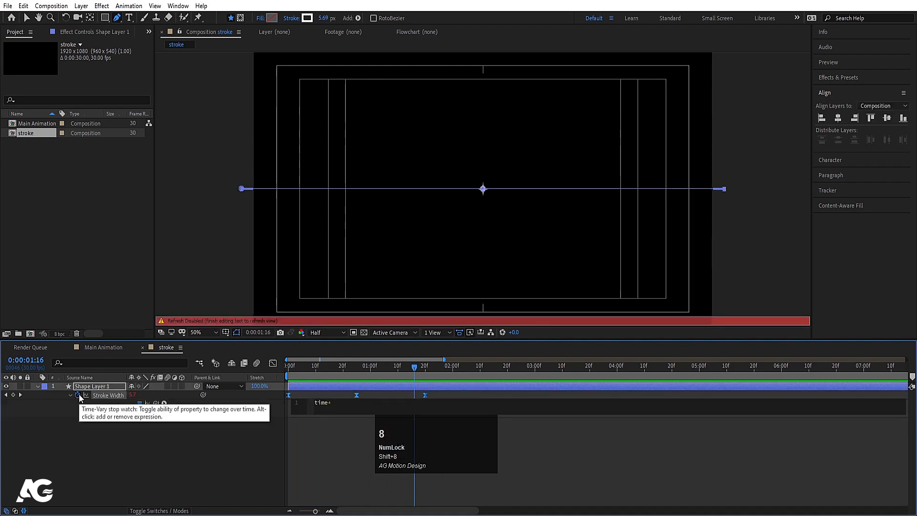
{"action": "type", "text": "80"}
{"action": "key", "text": "ctrl+a"}
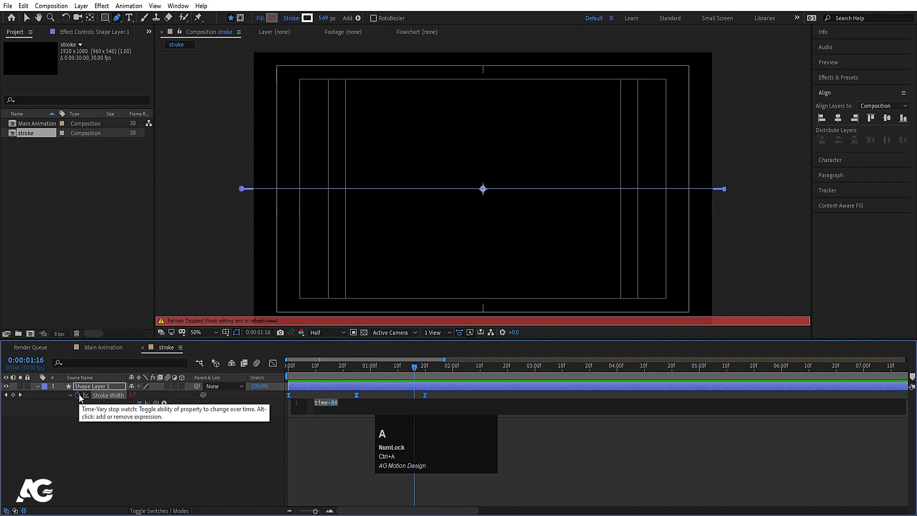
{"action": "type", "text": "lopp"}
{"action": "key", "text": "ctrl+a"}
{"action": "type", "text": "loop"}
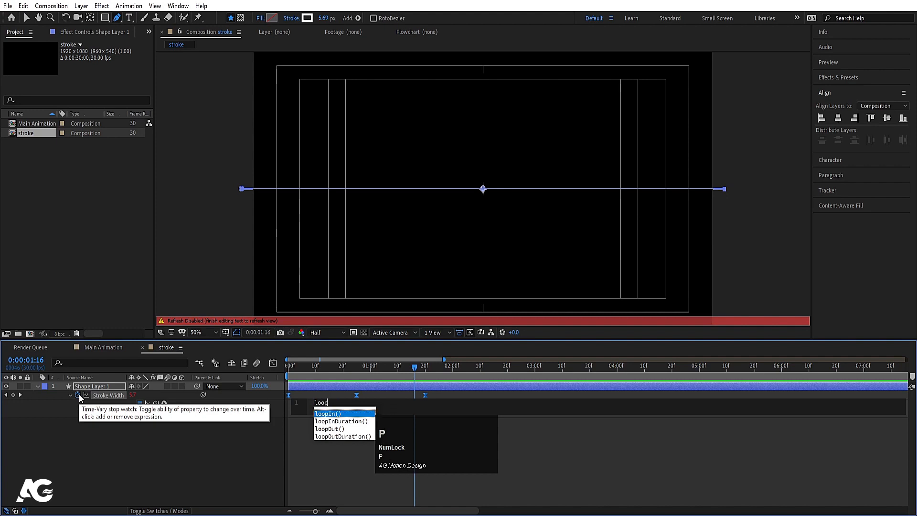
{"action": "key", "text": "Down"}
{"action": "key", "text": "Down"}
{"action": "key", "text": "Return"}
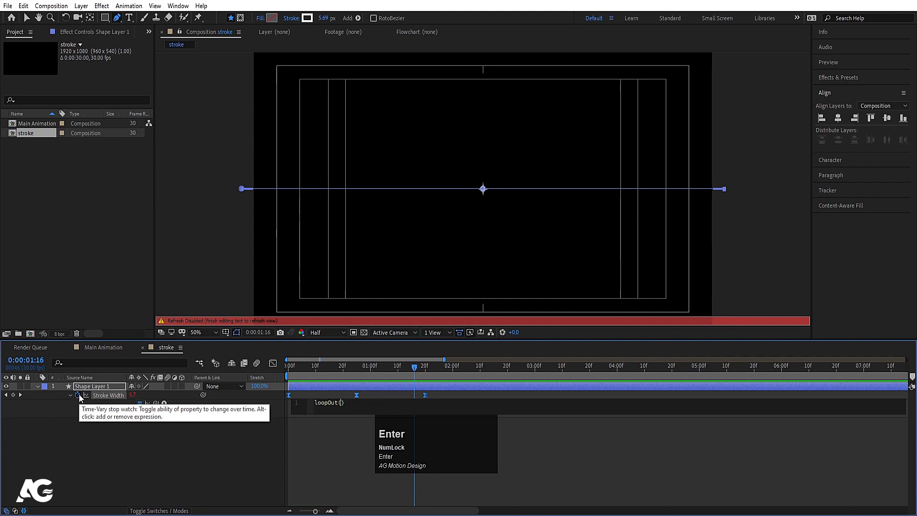
{"action": "left_click", "coordinate": [108, 445]}
Play the looping stroke animation, including once from 0:00:00:00.
{"action": "key", "text": "space"}
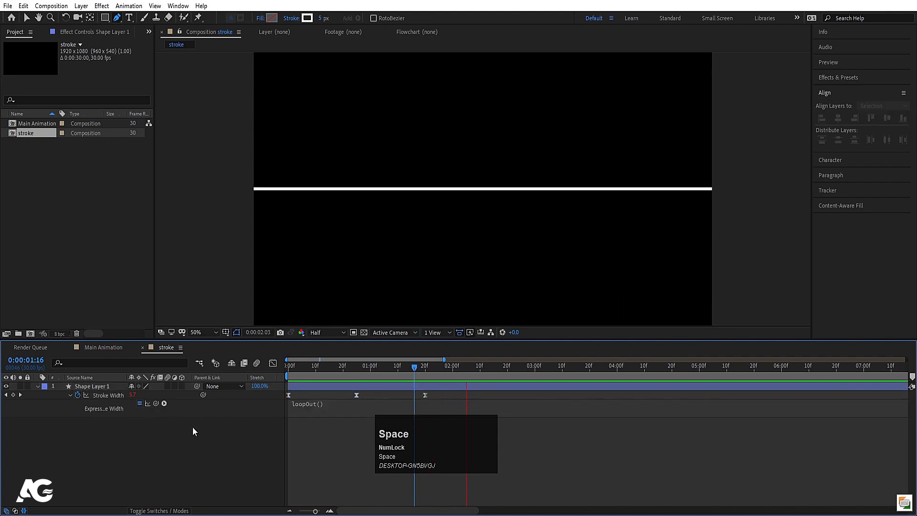
{"action": "key", "text": "space"}
{"action": "left_click", "coordinate": [286, 372]}
{"action": "key", "text": "space"}
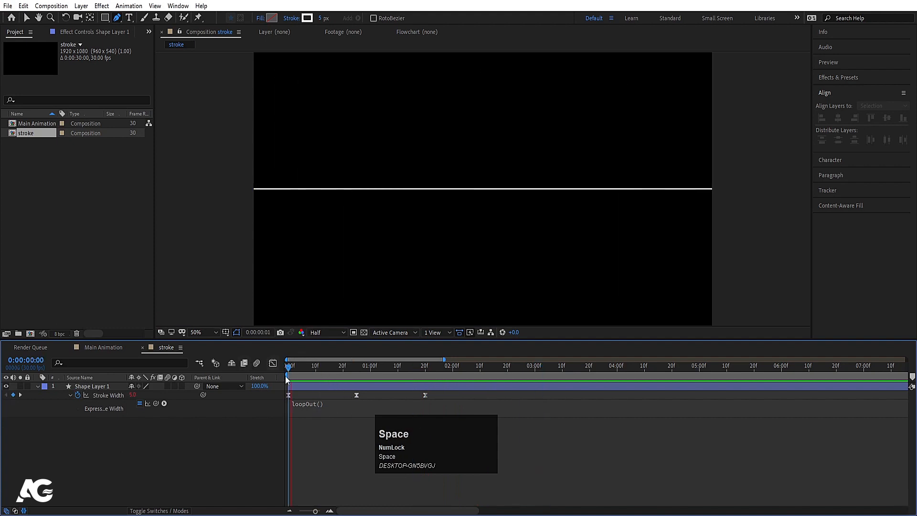
{"action": "key", "text": "space"}
Create a new adjustment layer above Shape Layer 1 in the stroke composition.
{"action": "right_click", "coordinate": [184, 440]}
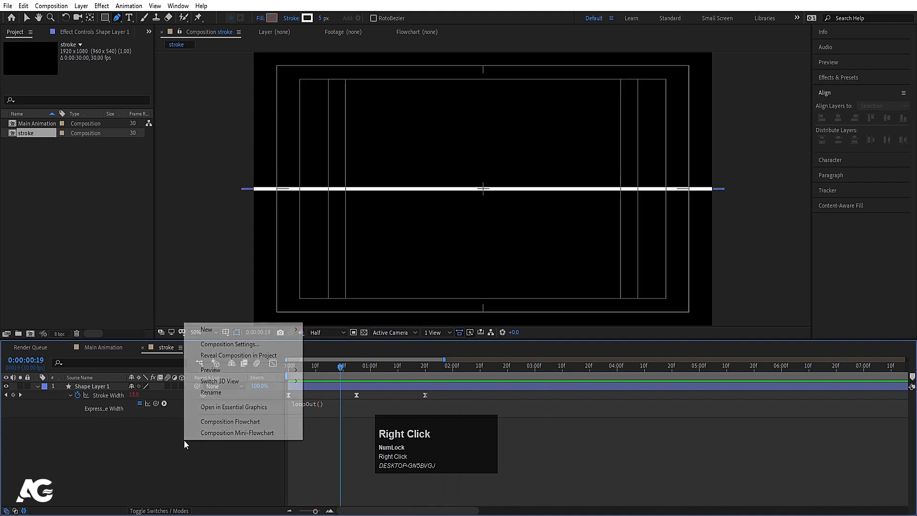
{"action": "left_click", "coordinate": [200, 330]}
{"action": "left_click", "coordinate": [356, 411]}
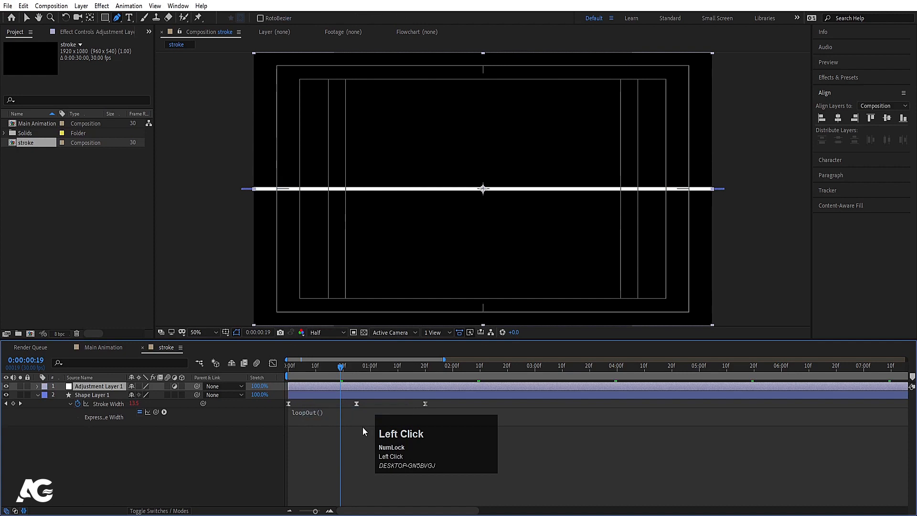
Find the Turbulent Displace effect and apply it to Adjustment Layer 1.
{"action": "left_click", "coordinate": [833, 77]}
{"action": "left_click", "coordinate": [847, 89]}
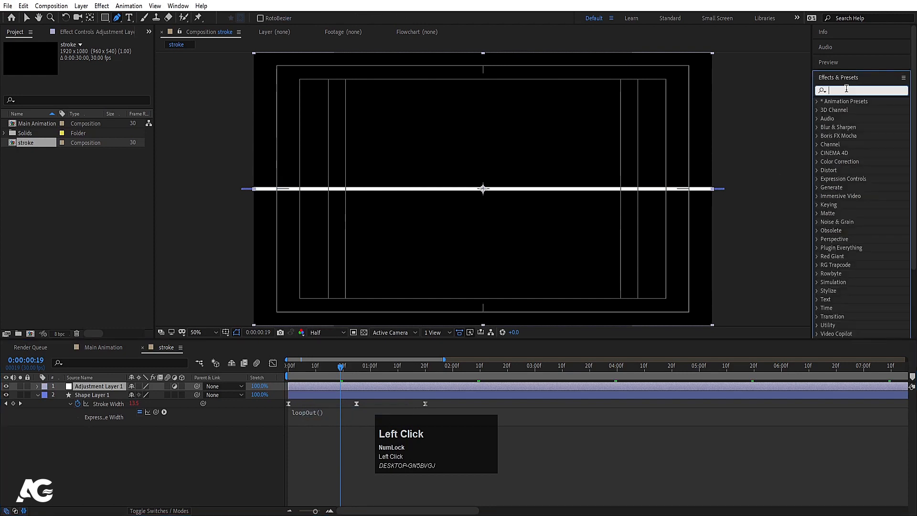
{"action": "type", "text": "tur"}
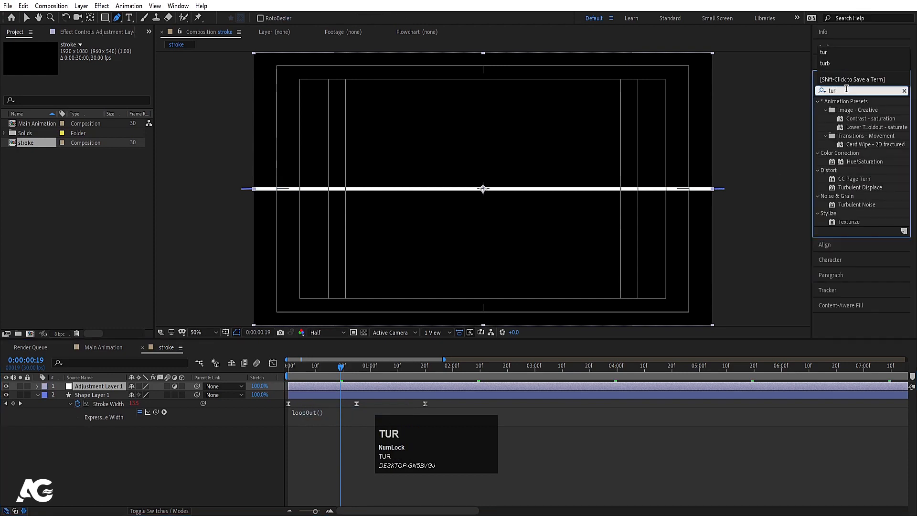
{"action": "double_click", "coordinate": [859, 188]}
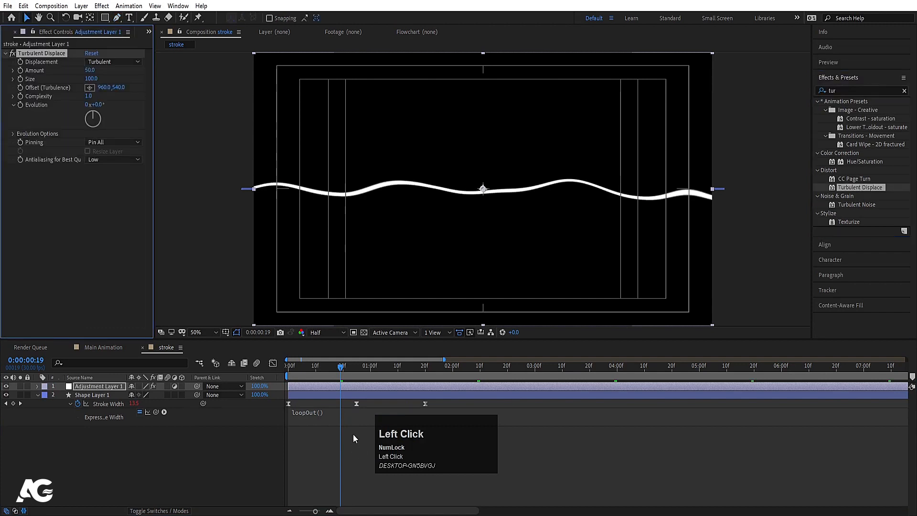
Give Turbulent Displace's Evolution the expression time*80 and play the wave animation from the start.
{"action": "left_click_drag", "start_coordinate": [314, 375], "coordinate": [195, 366]}
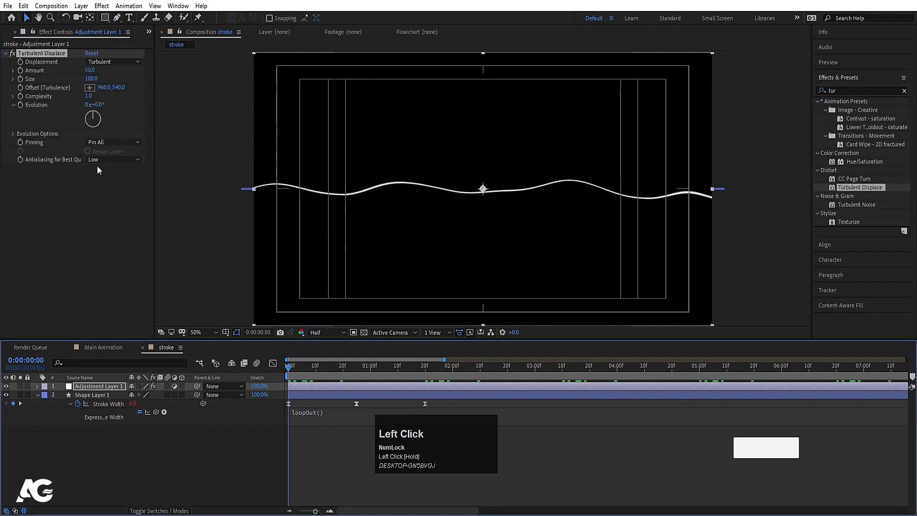
{"action": "left_click", "coordinate": [20, 104], "text": "alt"}
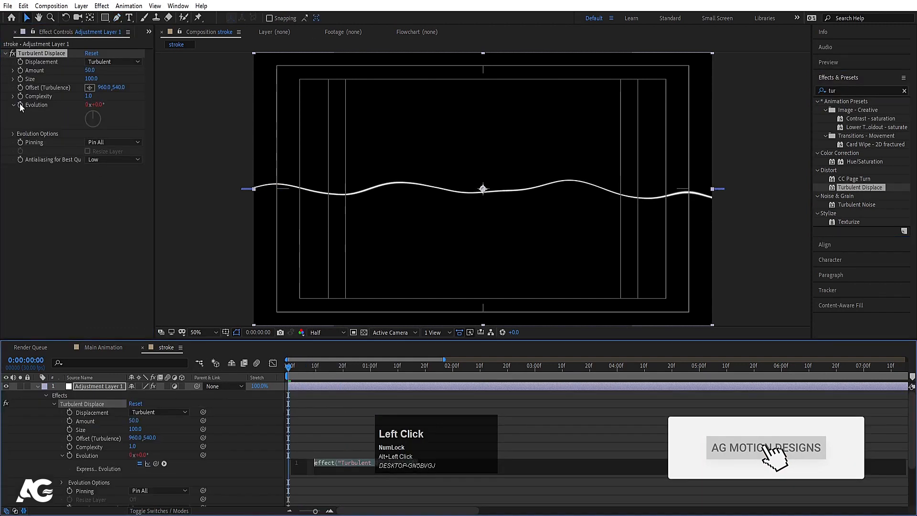
{"action": "type", "text": "time*"}
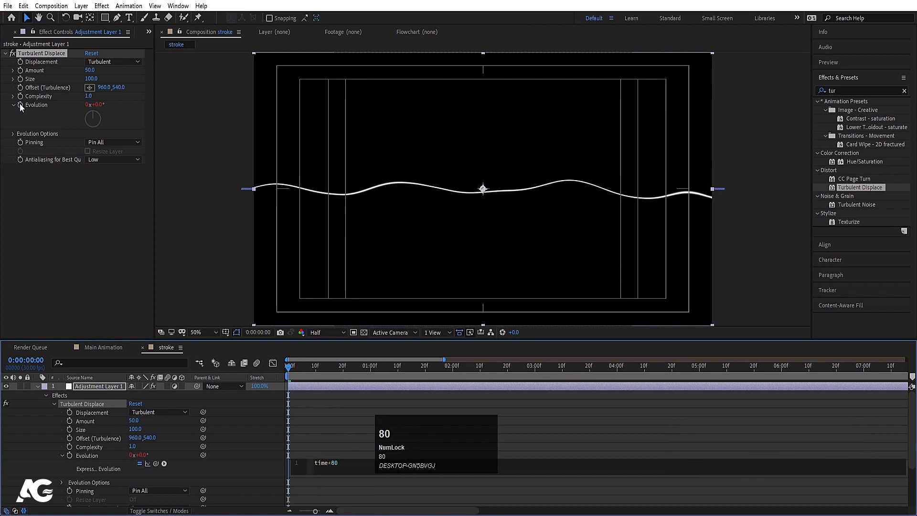
{"action": "left_click", "coordinate": [318, 417]}
{"action": "key", "text": "space"}
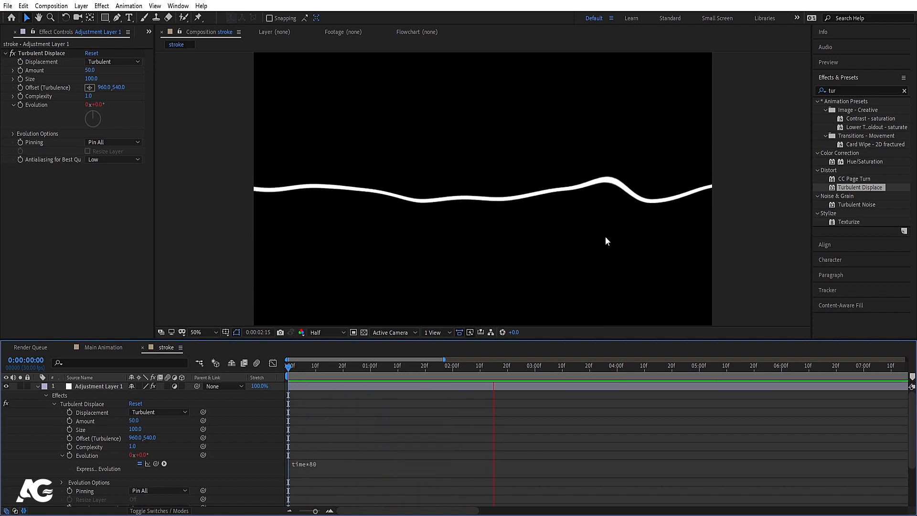
{"action": "key", "text": "space"}
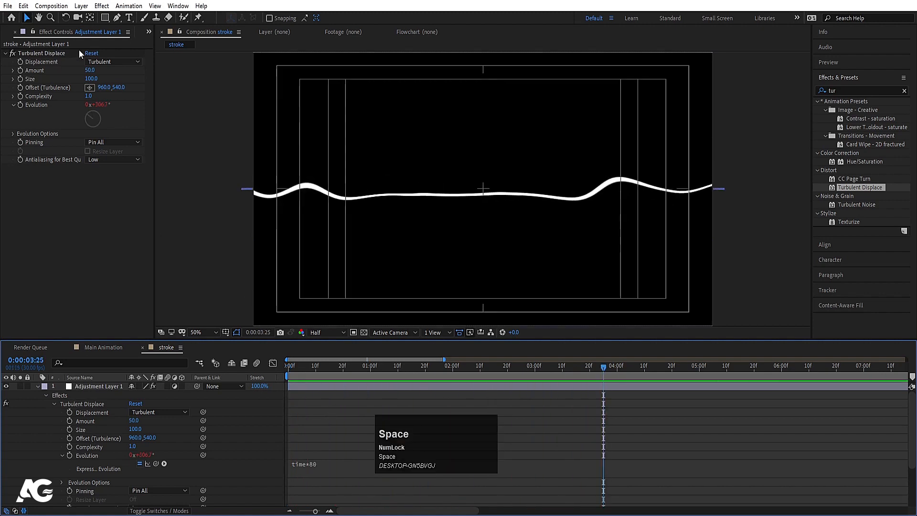
Try Turbulent Displace Size values of 119 and 74, briefly previewing the wave at 119.
{"action": "left_click", "coordinate": [95, 79]}
{"action": "left_click_drag", "start_coordinate": [96, 80], "coordinate": [106, 84]}
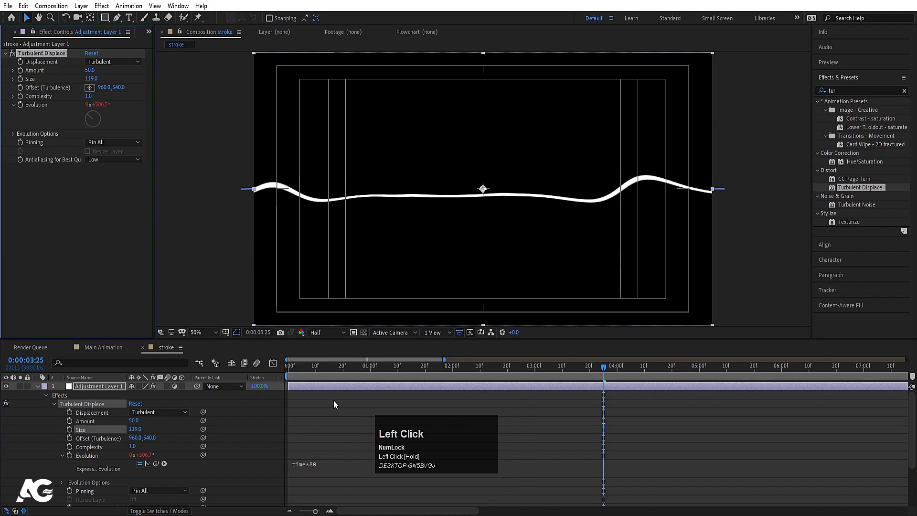
{"action": "left_click_drag", "start_coordinate": [321, 369], "coordinate": [259, 373]}
{"action": "key", "text": "space"}
{"action": "key", "text": "space"}
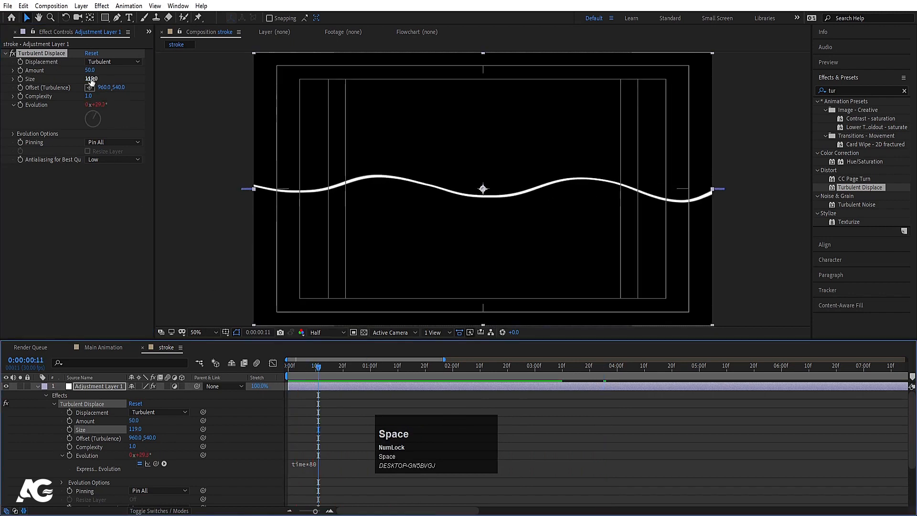
{"action": "left_click_drag", "start_coordinate": [92, 81], "coordinate": [71, 83]}
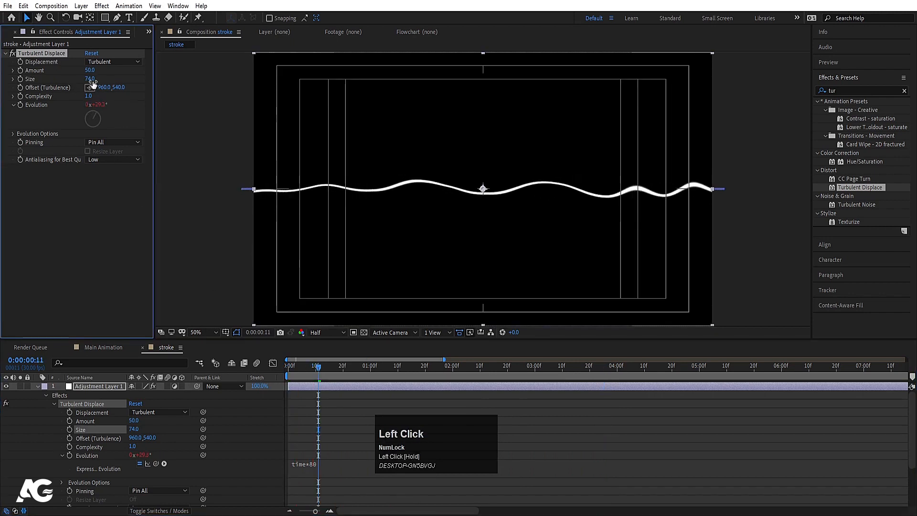
Set the Turbulent Displace Size to 140 and preview the animation.
{"action": "left_click", "coordinate": [91, 79]}
{"action": "type", "text": "1"}
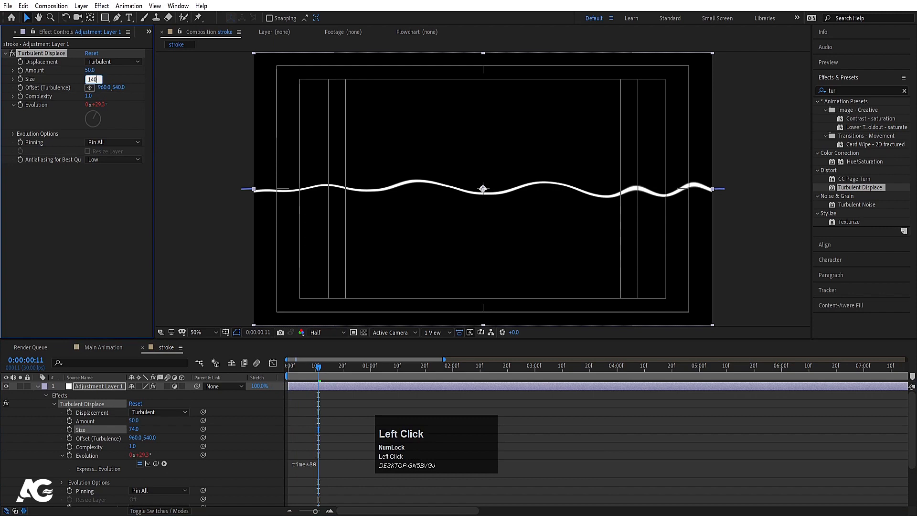
{"action": "type", "text": "40"}
{"action": "key", "text": "Return"}
{"action": "key", "text": "space"}
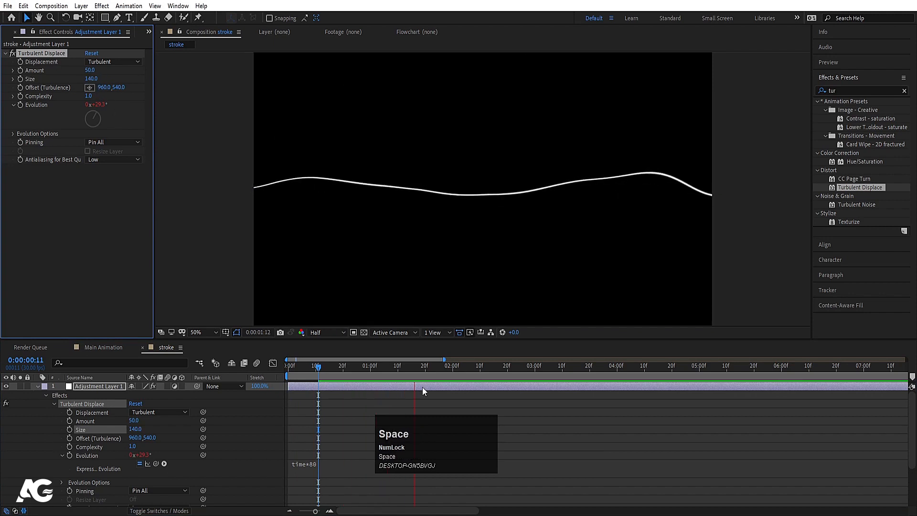
{"action": "key", "text": "space"}
Collapse the layer properties and apply the 4-Color Gradient effect to Shape Layer 1.
{"action": "left_click", "coordinate": [336, 404]}
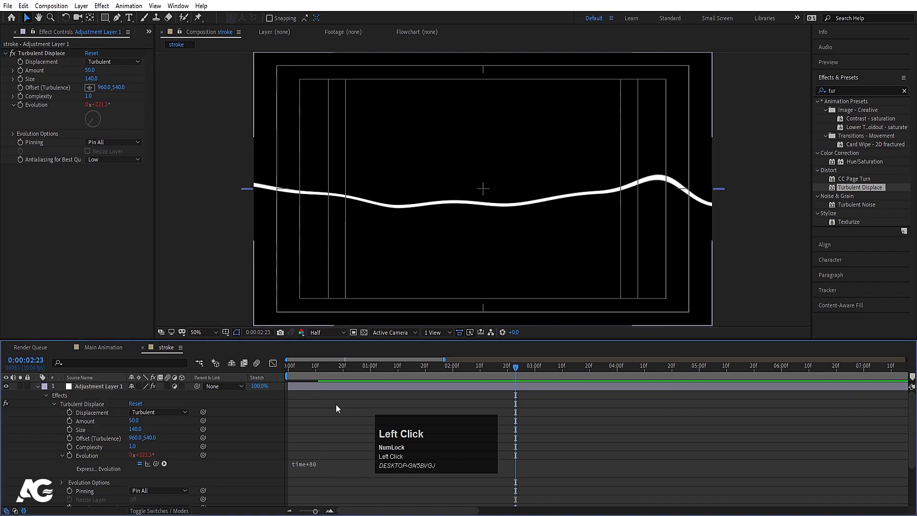
{"action": "key", "text": "u"}
{"action": "left_click", "coordinate": [91, 396]}
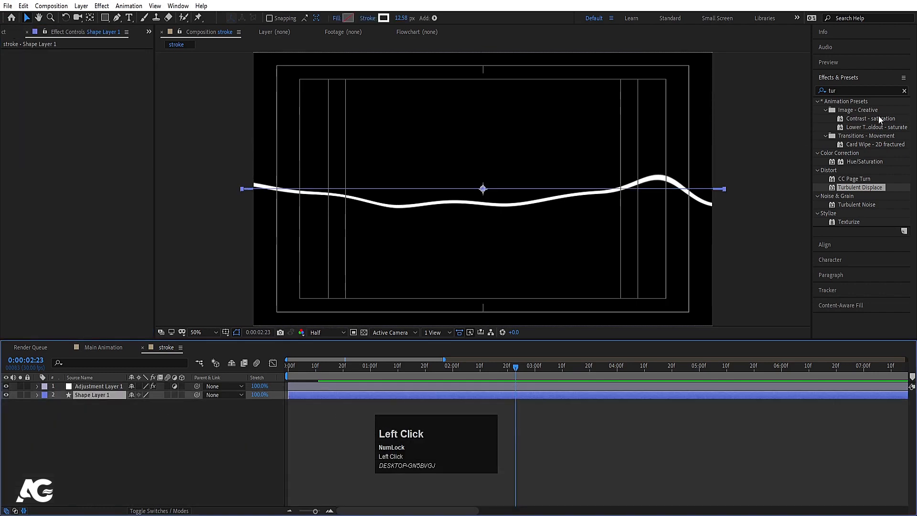
{"action": "left_click", "coordinate": [843, 90]}
{"action": "key", "text": "ctrl+a"}
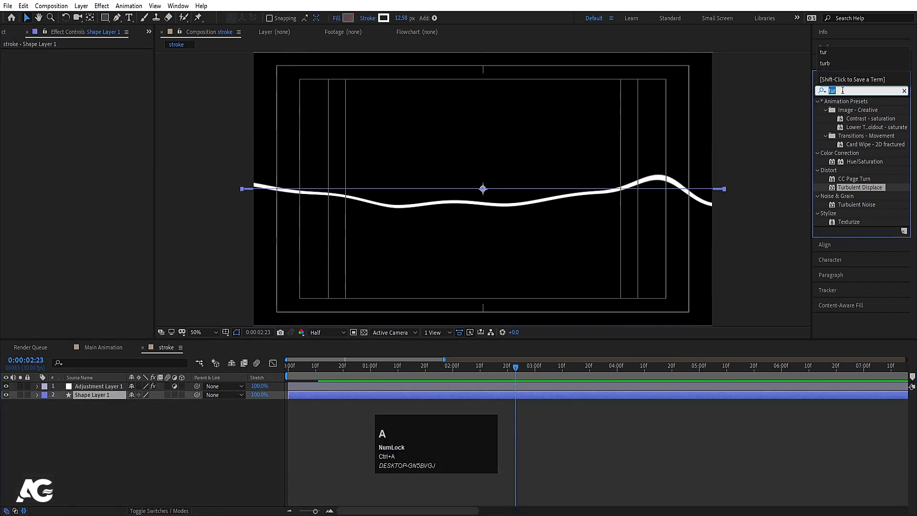
{"action": "type", "text": "4"}
{"action": "left_click", "coordinate": [846, 204]}
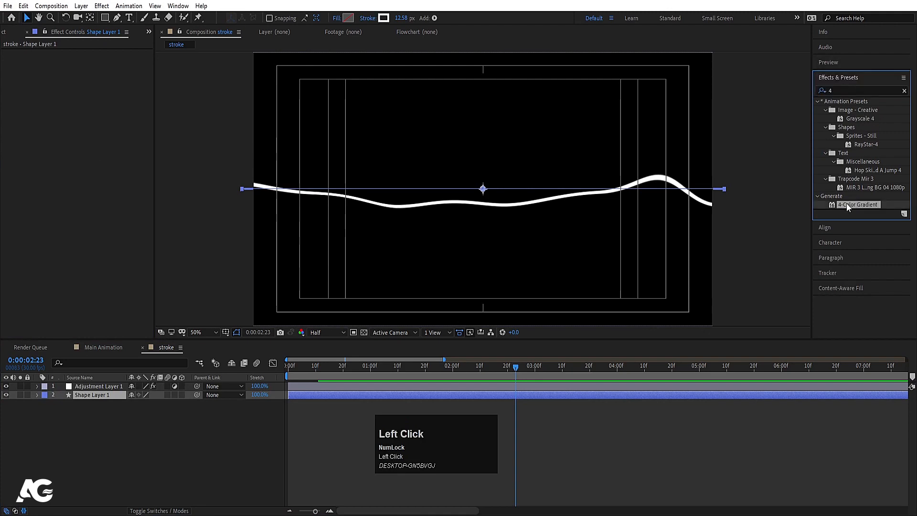
{"action": "double_click", "coordinate": [849, 204]}
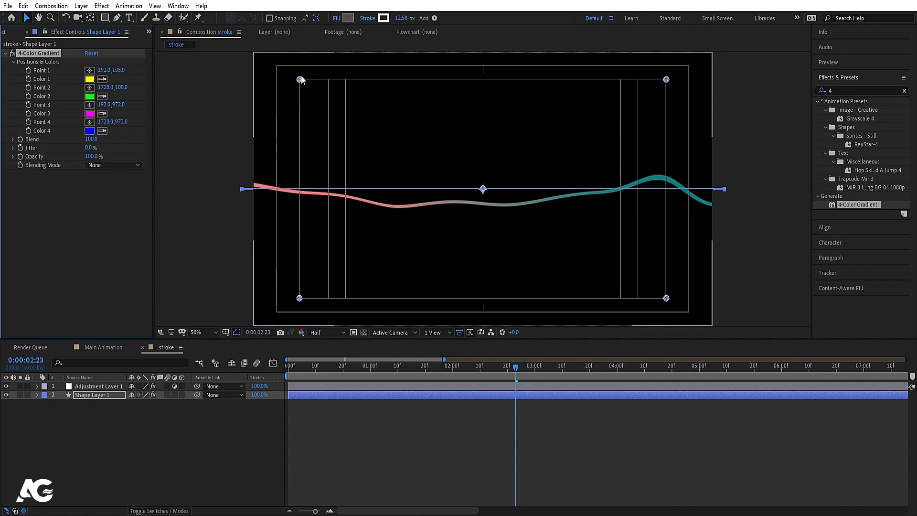
Spread the gradient points along the line: Point 1 about (64, 502), Point 3 (626, 608), Point 4 (1330, 578), Point 2 (1878, 558).
{"action": "left_click_drag", "start_coordinate": [300, 79], "coordinate": [269, 179]}
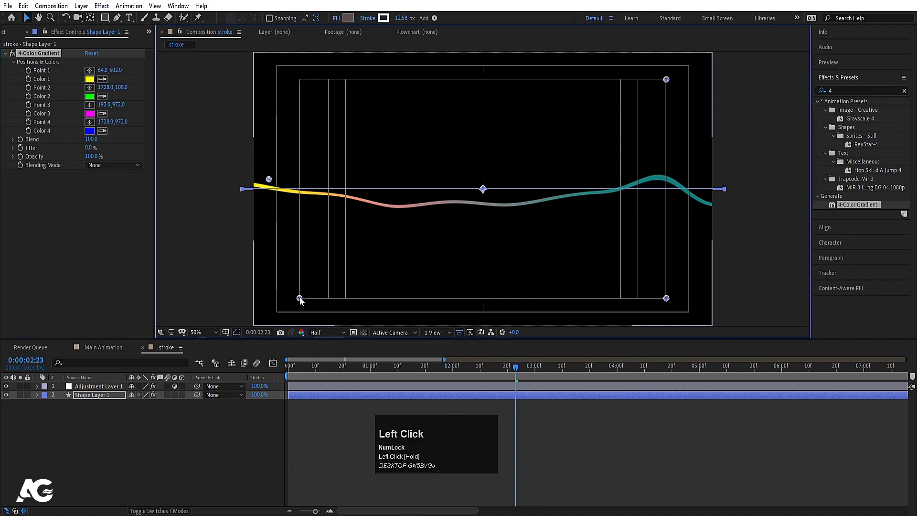
{"action": "left_click_drag", "start_coordinate": [299, 299], "coordinate": [403, 206]}
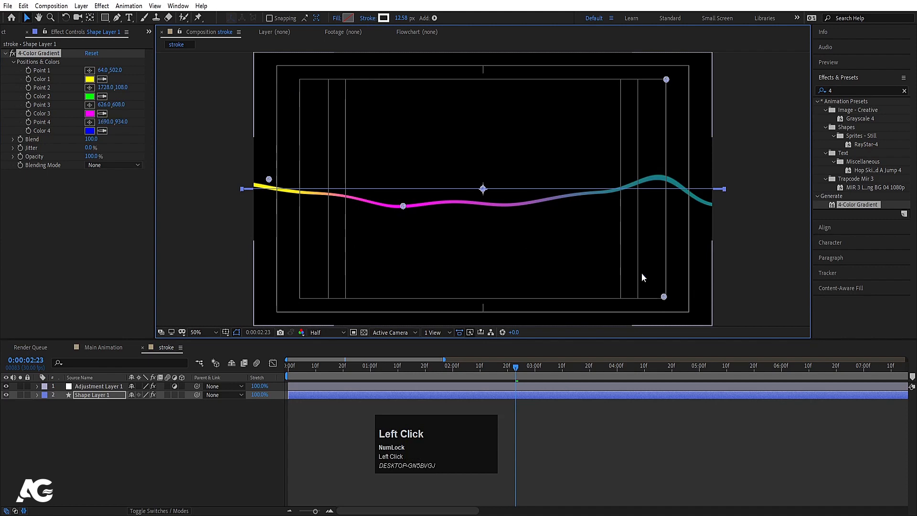
{"action": "left_click_drag", "start_coordinate": [664, 297], "coordinate": [572, 198]}
{"action": "left_click_drag", "start_coordinate": [665, 79], "coordinate": [702, 193]}
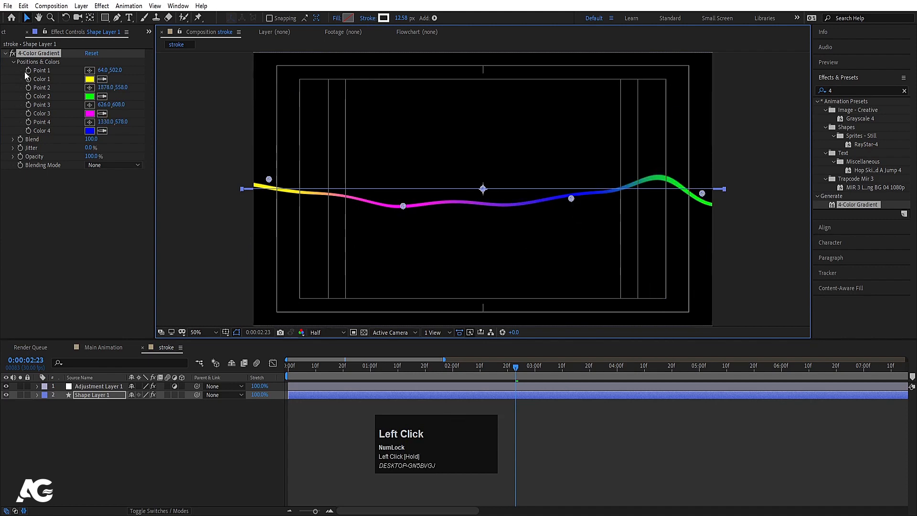
Start keyframing all four gradient points at 0:00:00:00 and show only the keyframed properties of Shape Layer 1.
{"action": "left_click_drag", "start_coordinate": [309, 366], "coordinate": [222, 372]}
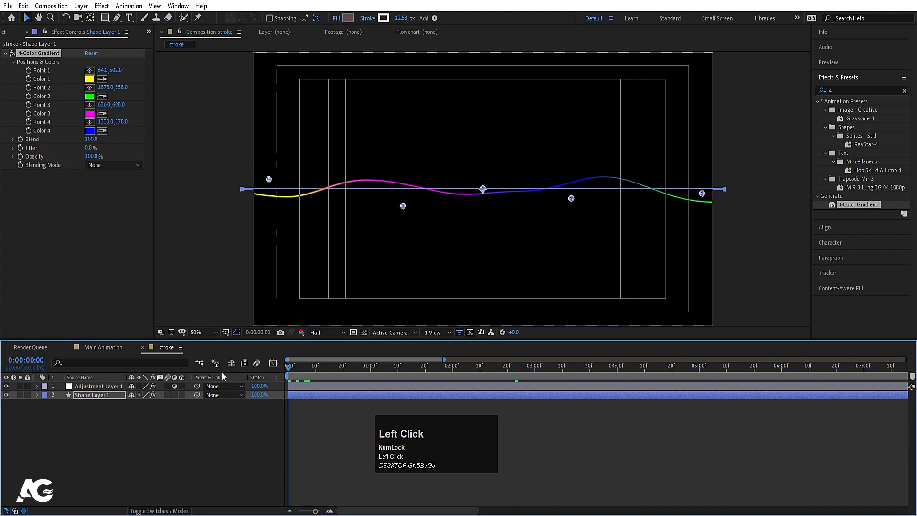
{"action": "left_click", "coordinate": [30, 69]}
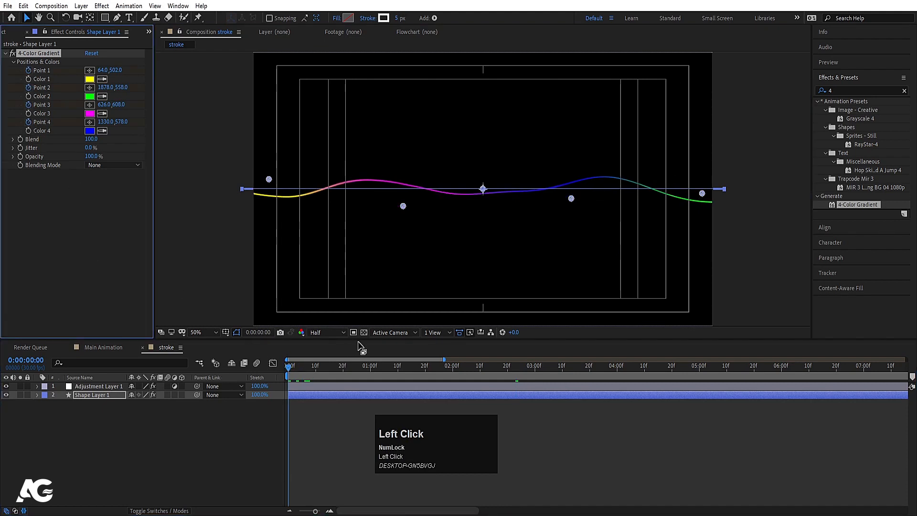
{"action": "key", "text": "u"}
At 0:00:01:00, move gradient Points 1 to 4 to about (546, 446), (1348, 536), (152, 524) and (1810, 686) respectively.
{"action": "left_click", "coordinate": [371, 366]}
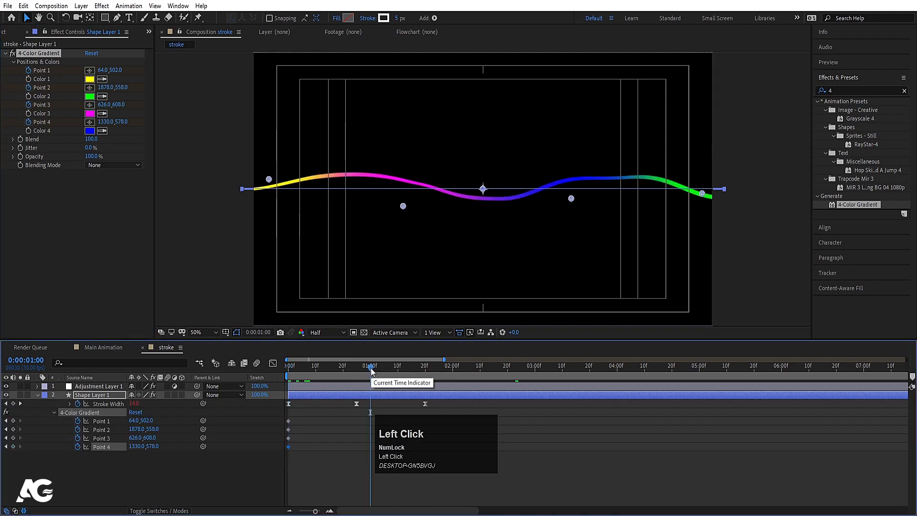
{"action": "left_click", "coordinate": [289, 420]}
{"action": "mouse_move", "coordinate": [272, 181]}
{"action": "left_mouse_down"}
{"action": "mouse_move", "coordinate": [348, 178]}
{"action": "mouse_move", "coordinate": [385, 189]}
{"action": "mouse_move", "coordinate": [369, 209]}
{"action": "mouse_move", "coordinate": [292, 186]}
{"action": "left_mouse_up"}
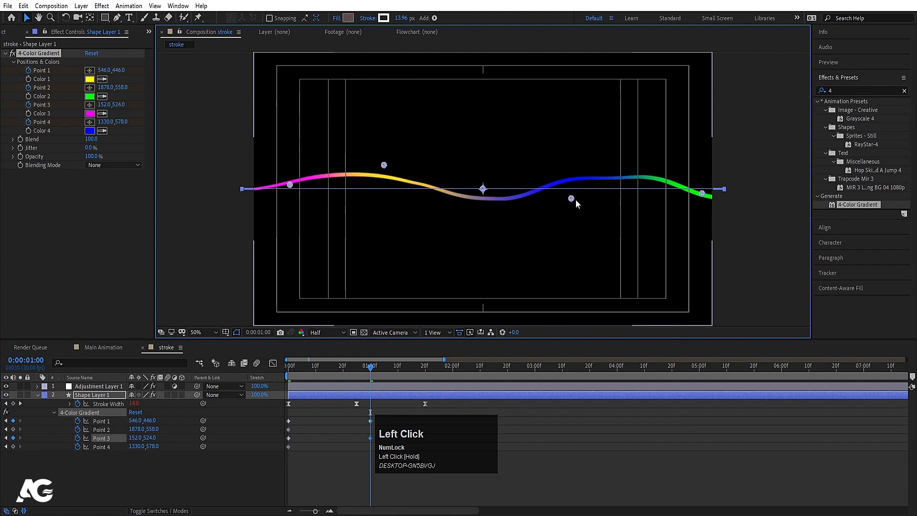
{"action": "mouse_move", "coordinate": [572, 199]}
{"action": "left_mouse_down"}
{"action": "mouse_move", "coordinate": [562, 203]}
{"action": "mouse_move", "coordinate": [686, 225]}
{"action": "mouse_move", "coordinate": [576, 189]}
{"action": "left_mouse_up"}
At 0:00:02:00, move gradient Points 1 to 4 to about (1332, 426), (672, 512), (1854, 594) and (308, 748) respectively.
{"action": "left_click", "coordinate": [452, 366]}
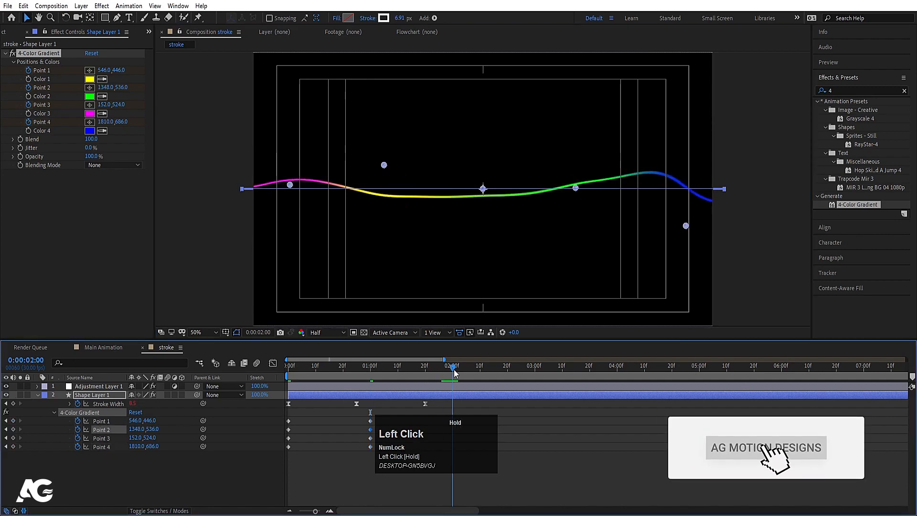
{"action": "mouse_move", "coordinate": [385, 165]}
{"action": "left_mouse_down"}
{"action": "mouse_move", "coordinate": [571, 159]}
{"action": "mouse_move", "coordinate": [476, 212]}
{"action": "mouse_move", "coordinate": [419, 187]}
{"action": "left_mouse_up"}
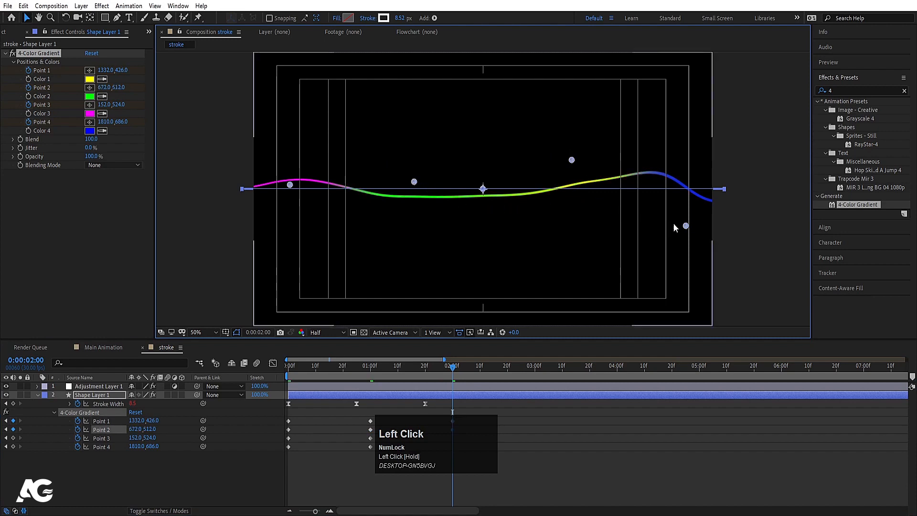
{"action": "mouse_move", "coordinate": [684, 229]}
{"action": "left_mouse_down"}
{"action": "mouse_move", "coordinate": [419, 246]}
{"action": "mouse_move", "coordinate": [320, 234]}
{"action": "left_mouse_up"}
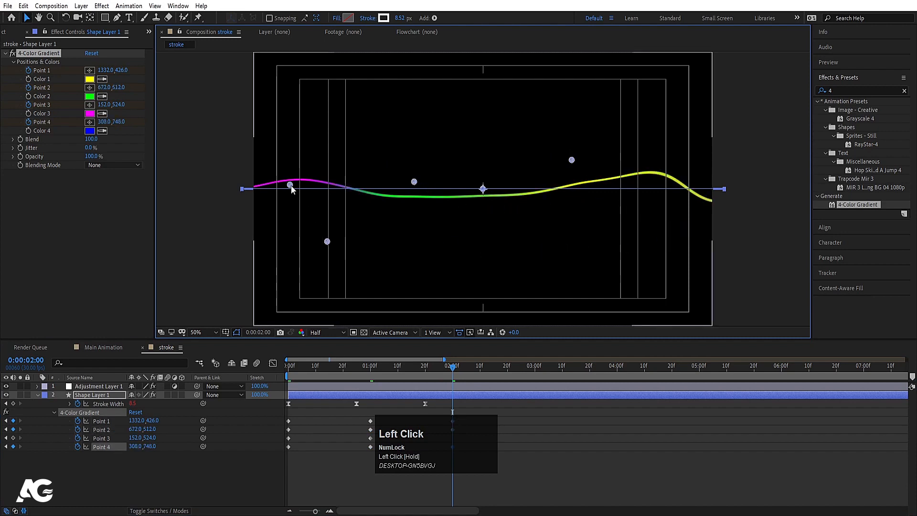
{"action": "mouse_move", "coordinate": [291, 186]}
{"action": "left_mouse_down"}
{"action": "mouse_move", "coordinate": [695, 210]}
{"action": "mouse_move", "coordinate": [697, 203]}
{"action": "left_mouse_up"}
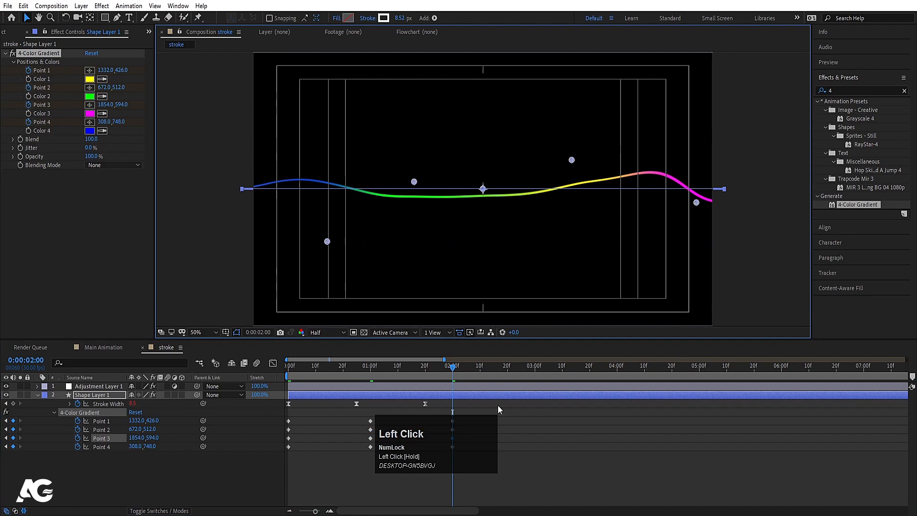
Copy the four gradient points' first keyframes to 0:00:03:00 and preview the animation from the start.
{"action": "left_click", "coordinate": [530, 371]}
{"action": "left_click_drag", "start_coordinate": [330, 452], "coordinate": [281, 423]}
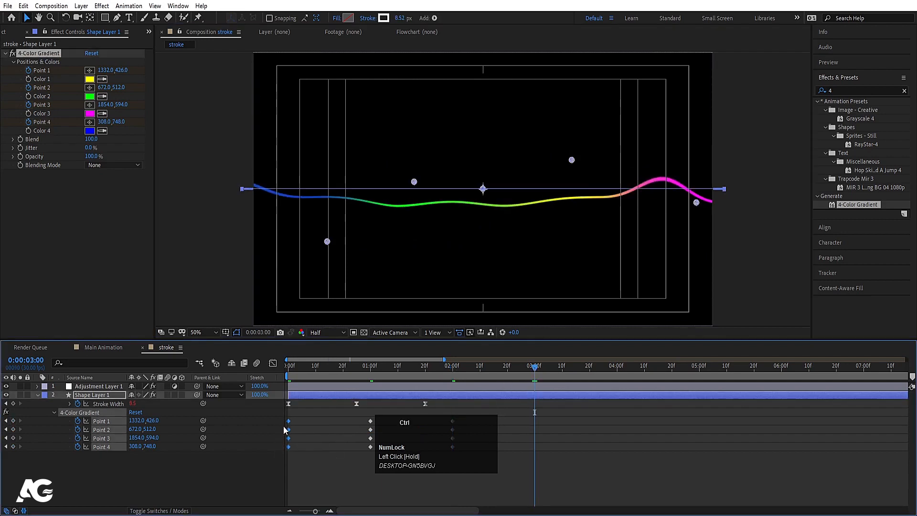
{"action": "key", "text": "ctrl+c"}
{"action": "key", "text": "ctrl+v"}
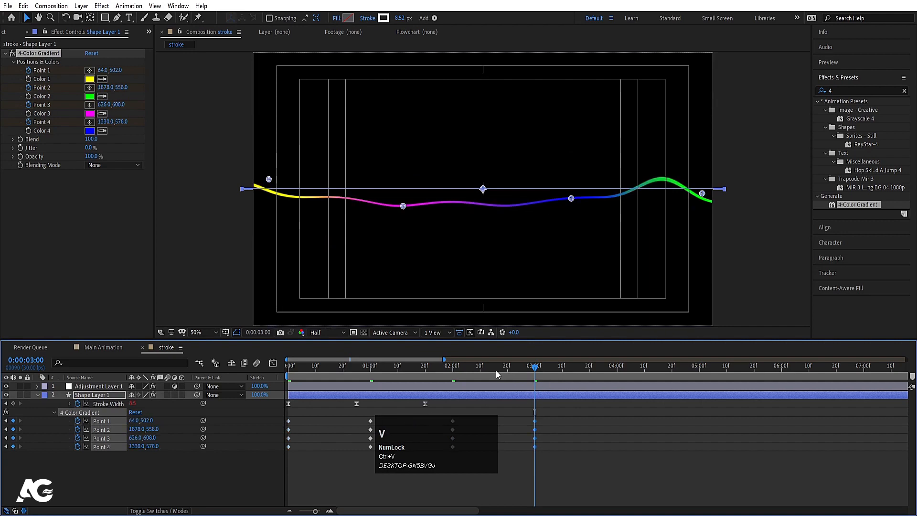
{"action": "left_click", "coordinate": [289, 366]}
{"action": "key", "text": "space"}
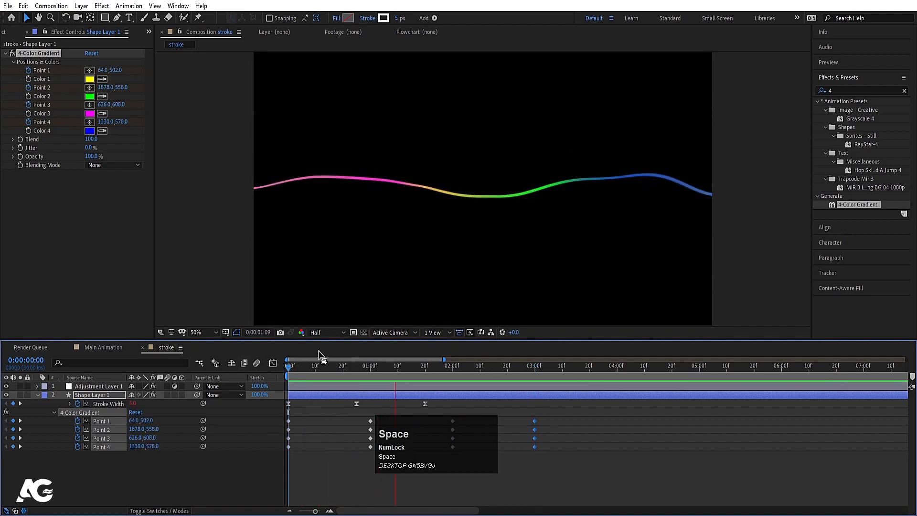
{"action": "key", "text": "space"}
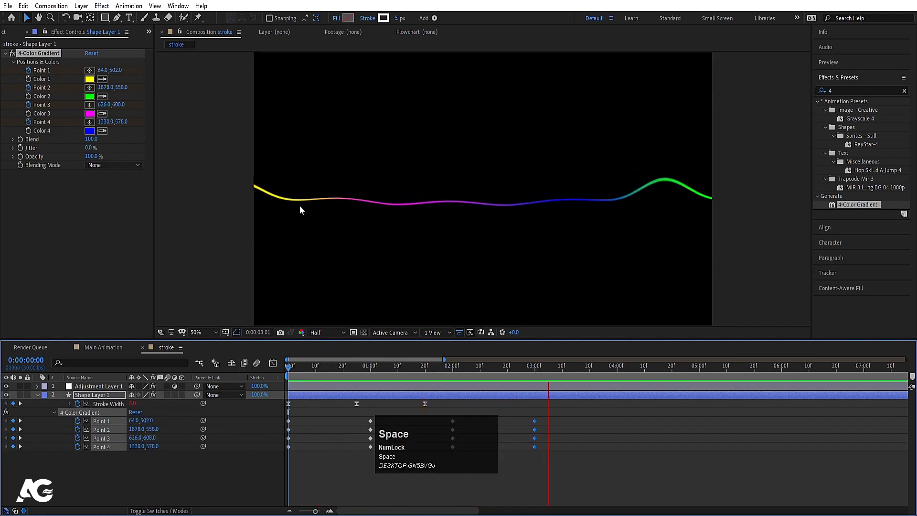
Change the gradient's Color 1 to red (FF0000) and Color 2 to violet (6C00FF).
{"action": "left_click", "coordinate": [89, 79]}
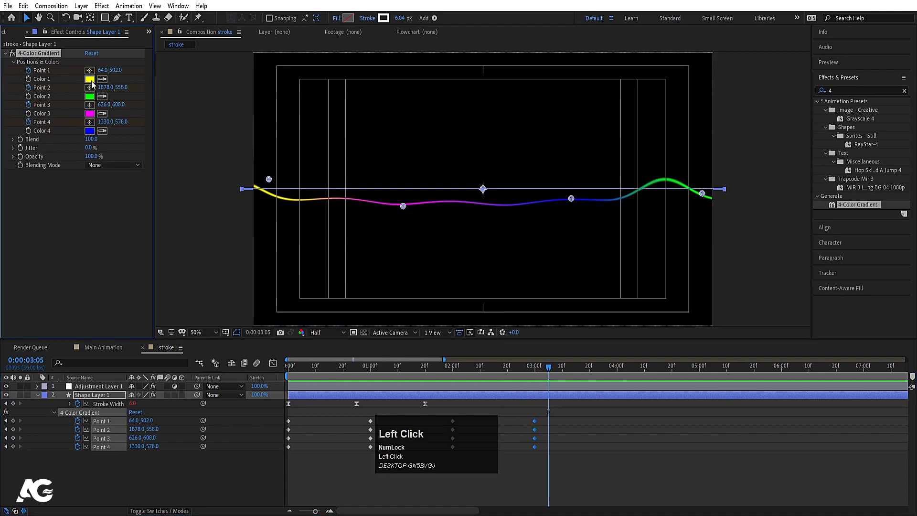
{"action": "left_click_drag", "start_coordinate": [273, 206], "coordinate": [269, 184]}
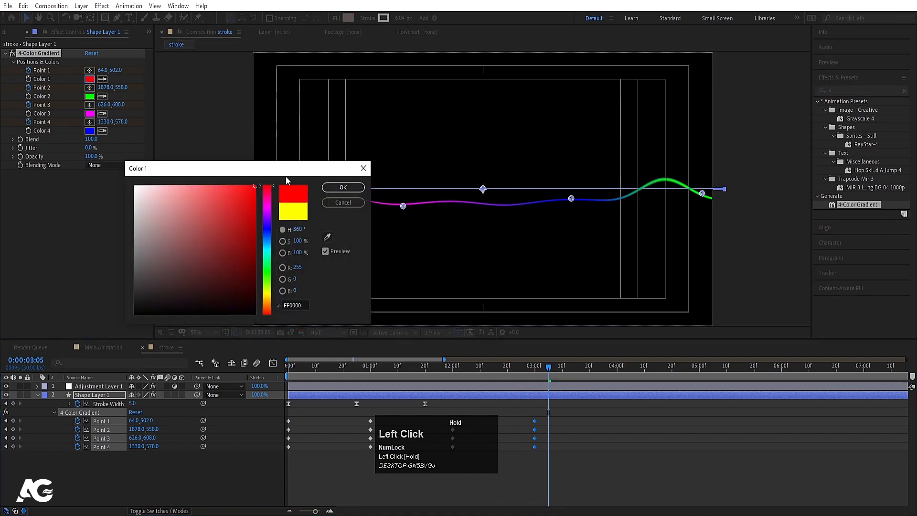
{"action": "left_click", "coordinate": [343, 187]}
{"action": "left_click", "coordinate": [90, 96]}
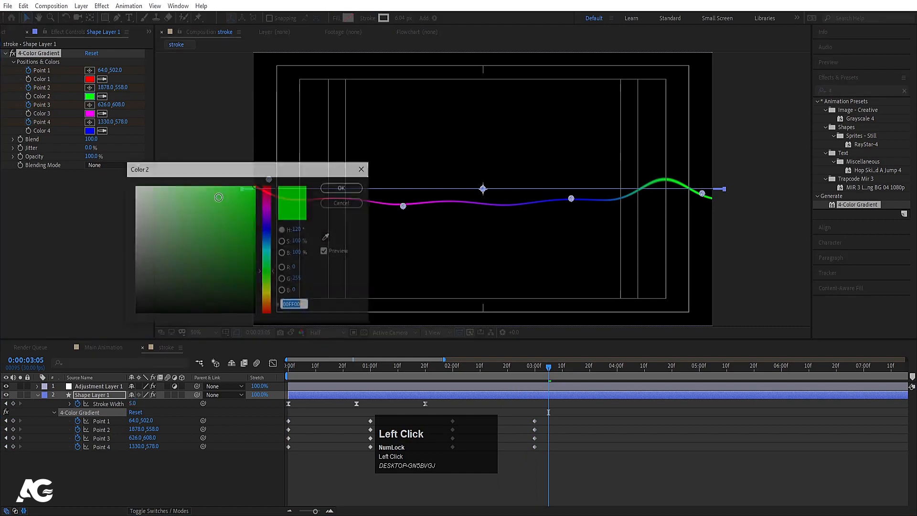
{"action": "left_click", "coordinate": [266, 224]}
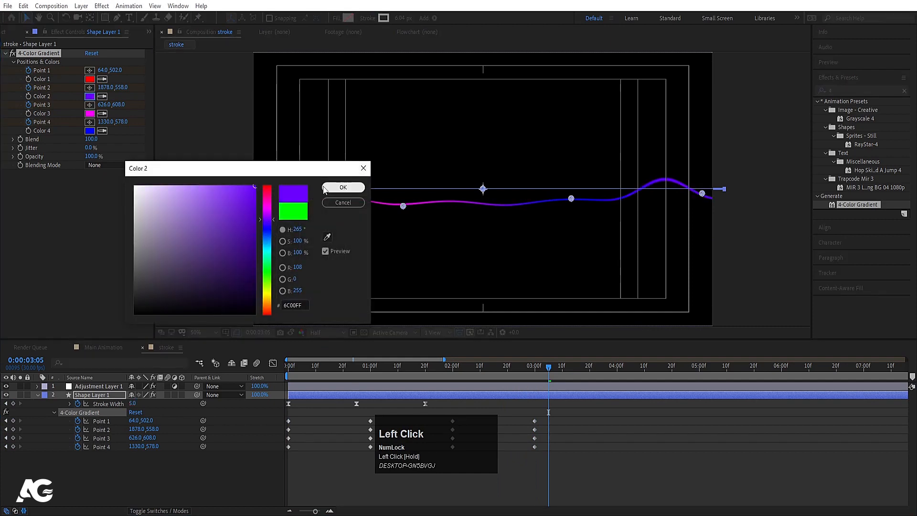
{"action": "left_click", "coordinate": [343, 187]}
Change the gradient's Color 4 to light blue (00D2FF) and preview the animation.
{"action": "left_click", "coordinate": [89, 130]}
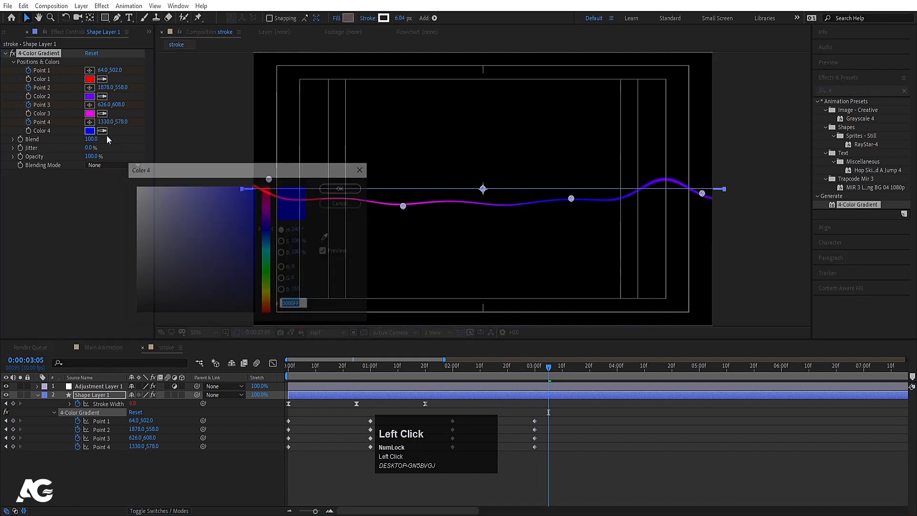
{"action": "left_click", "coordinate": [266, 248]}
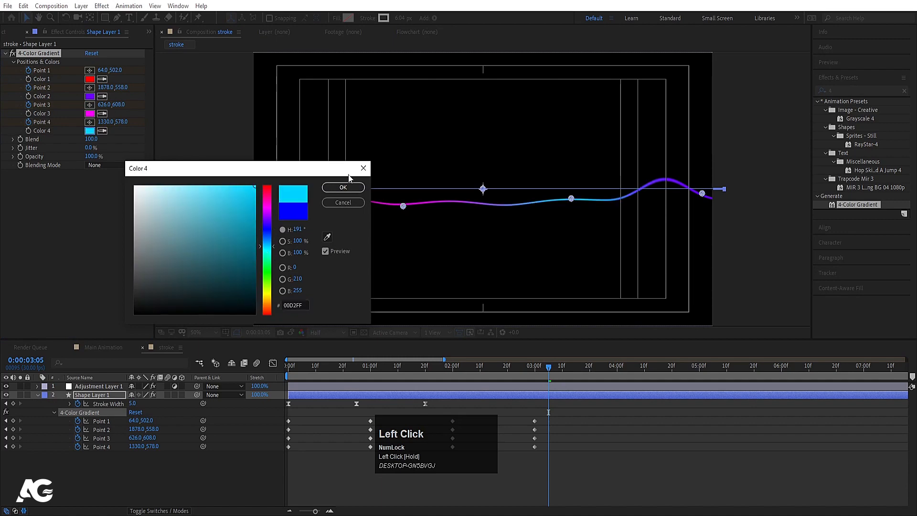
{"action": "left_click", "coordinate": [343, 187]}
{"action": "key", "text": "space"}
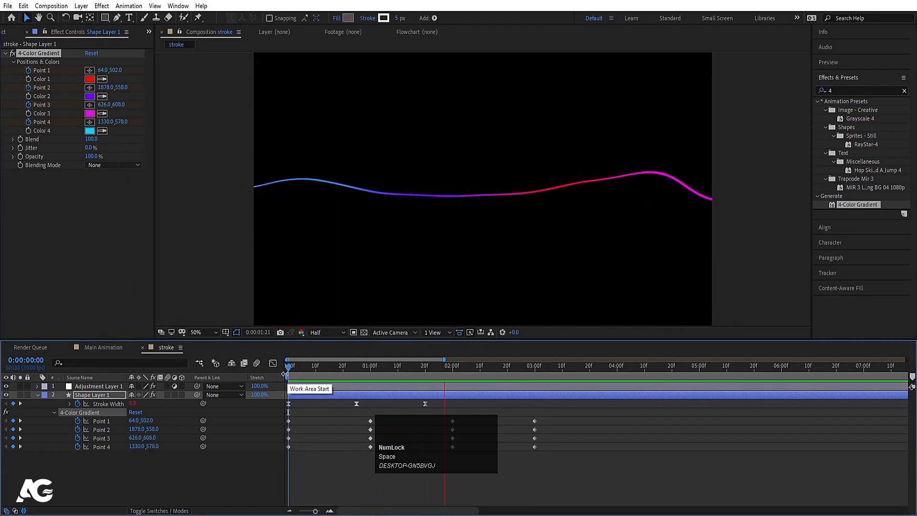
{"action": "key", "text": "space"}
Change the gradient's Color 3 to yellow (FFE400) and preview the animation from the start.
{"action": "left_click", "coordinate": [340, 395]}
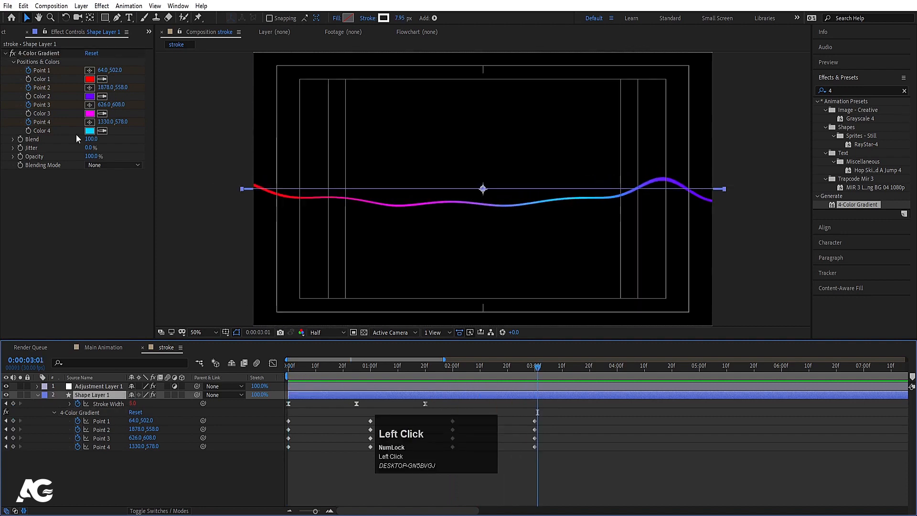
{"action": "left_click", "coordinate": [90, 113]}
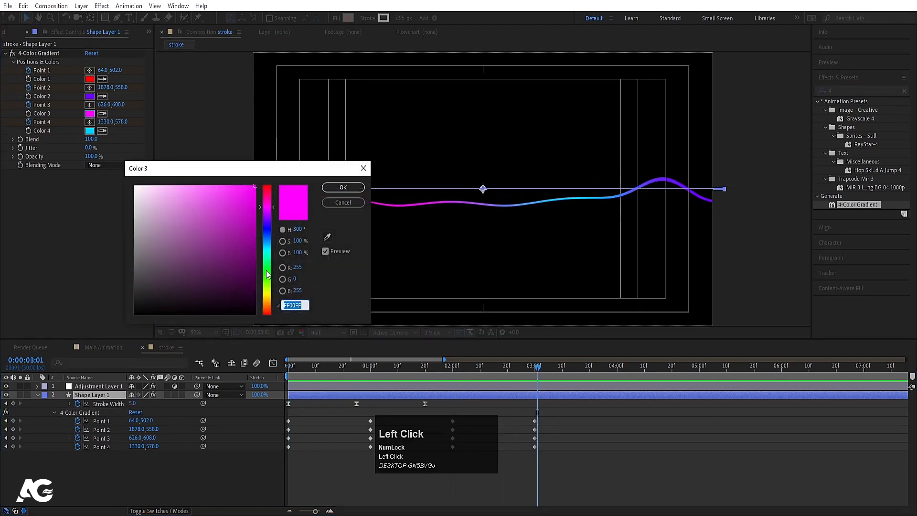
{"action": "left_click", "coordinate": [267, 295]}
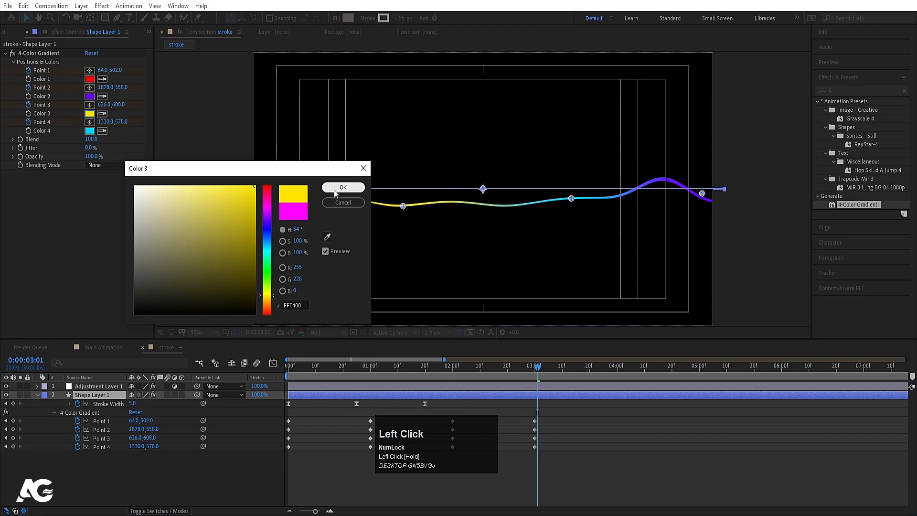
{"action": "left_click", "coordinate": [343, 188]}
{"action": "left_click", "coordinate": [288, 366]}
{"action": "key", "text": "space"}
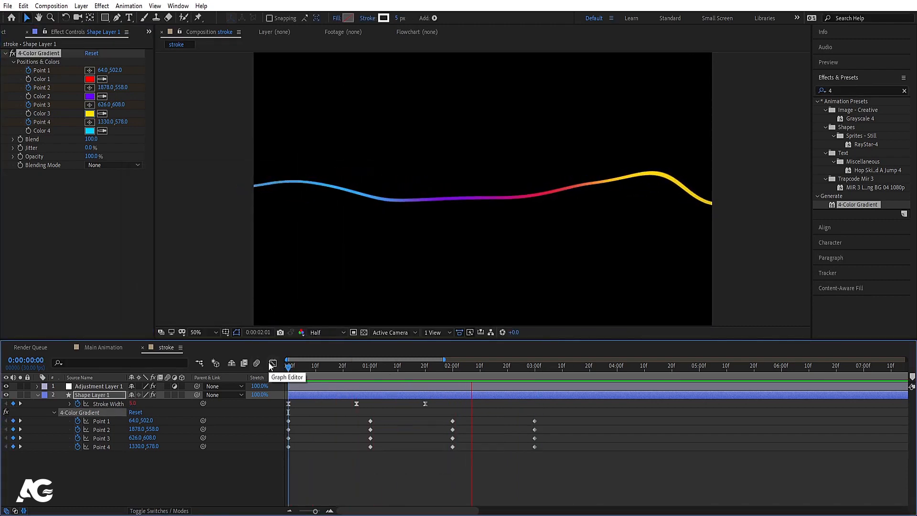
{"action": "key", "text": "space"}
Add a loopOut() expression to gradient Point 4 and copy the expression text.
{"action": "left_click", "coordinate": [205, 466]}
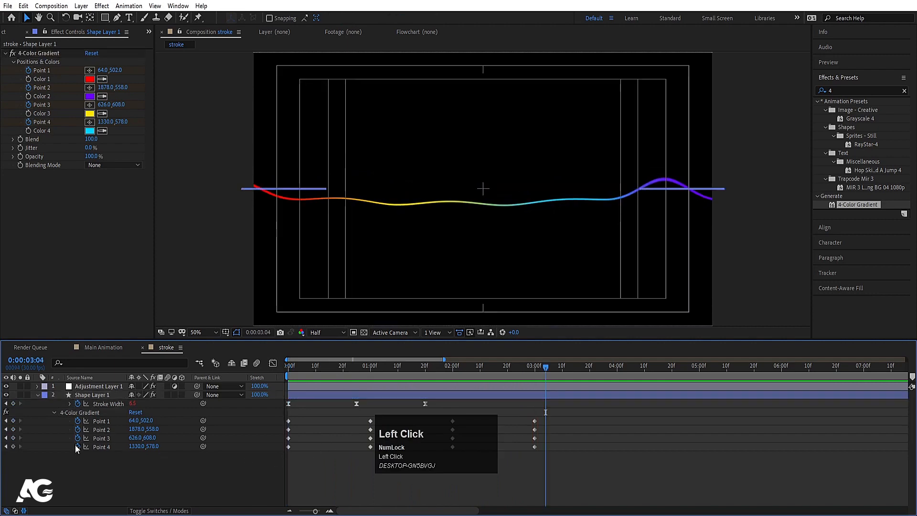
{"action": "left_click", "coordinate": [77, 446], "text": "alt"}
{"action": "type", "text": "loop["}
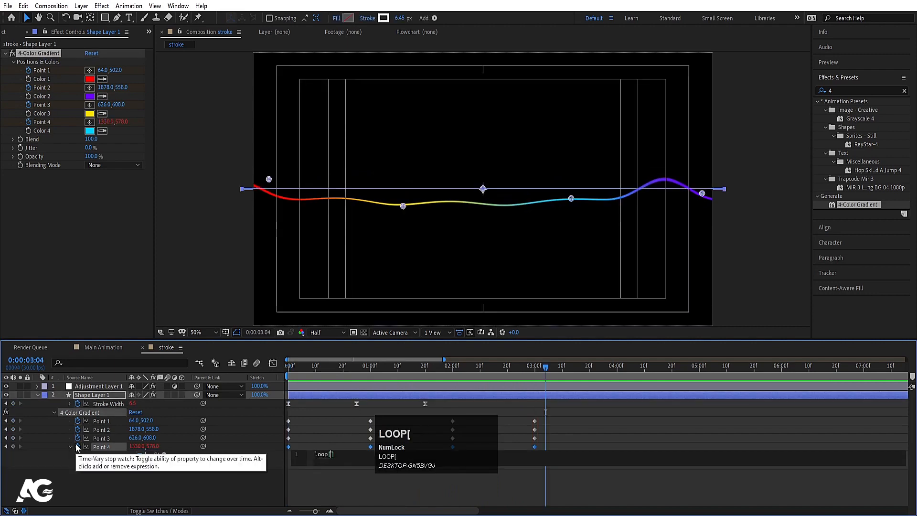
{"action": "key", "text": "ctrl+a"}
{"action": "type", "text": "loop"}
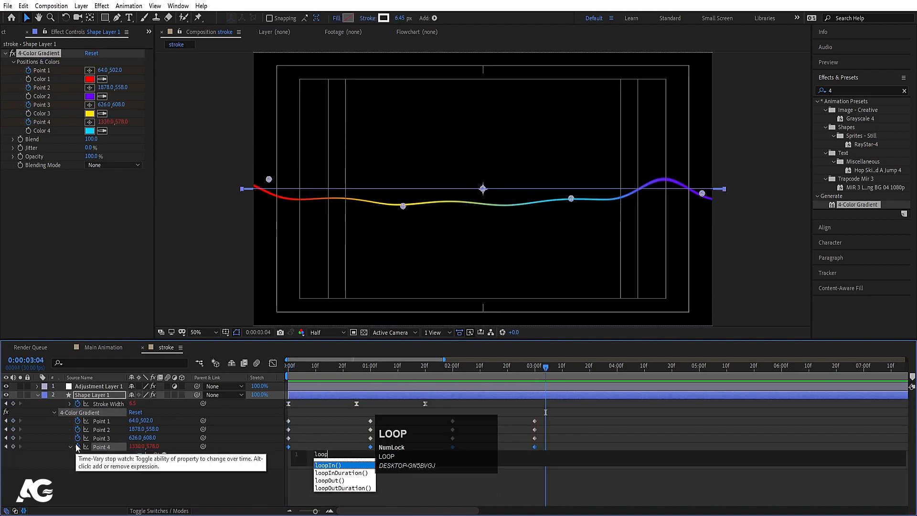
{"action": "key", "text": "Down"}
{"action": "key", "text": "Down"}
{"action": "key", "text": "Return"}
{"action": "key", "text": "ctrl+a"}
{"action": "key", "text": "ctrl+c"}
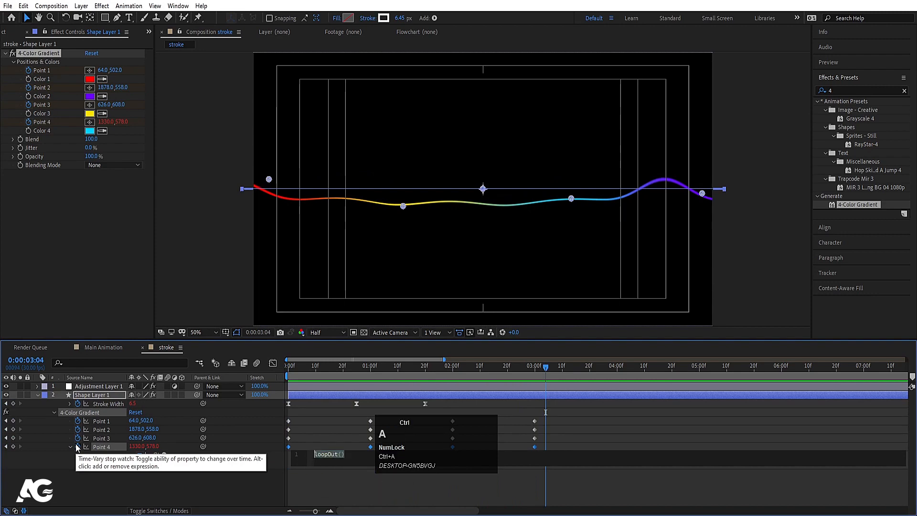
{"action": "left_click", "coordinate": [101, 481]}
Paste the loopOut() expression onto gradient Points 3, 2 and 1 and preview the loop.
{"action": "left_click", "coordinate": [101, 438]}
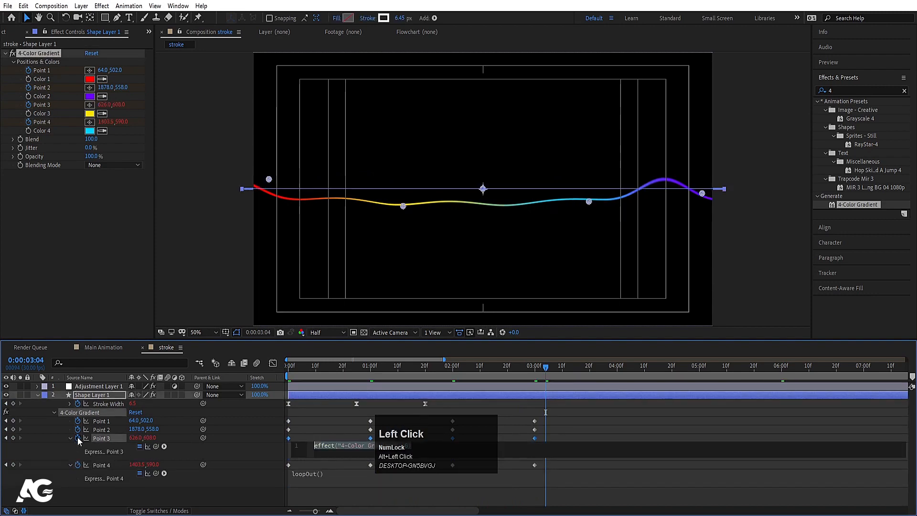
{"action": "key", "text": "ctrl+v"}
{"action": "left_click", "coordinate": [78, 429], "text": "alt"}
{"action": "key", "text": "ctrl+v"}
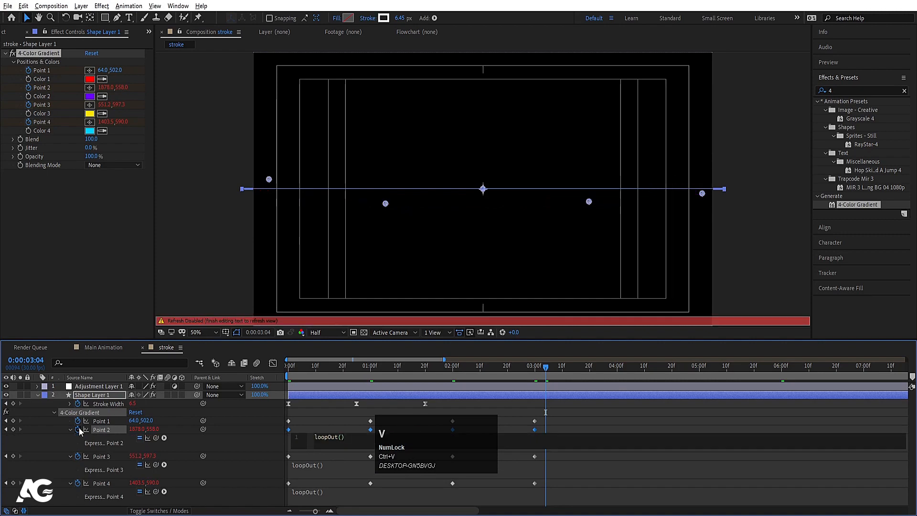
{"action": "left_click", "coordinate": [78, 420], "text": "alt"}
{"action": "key", "text": "ctrl+v"}
{"action": "left_click", "coordinate": [326, 420]}
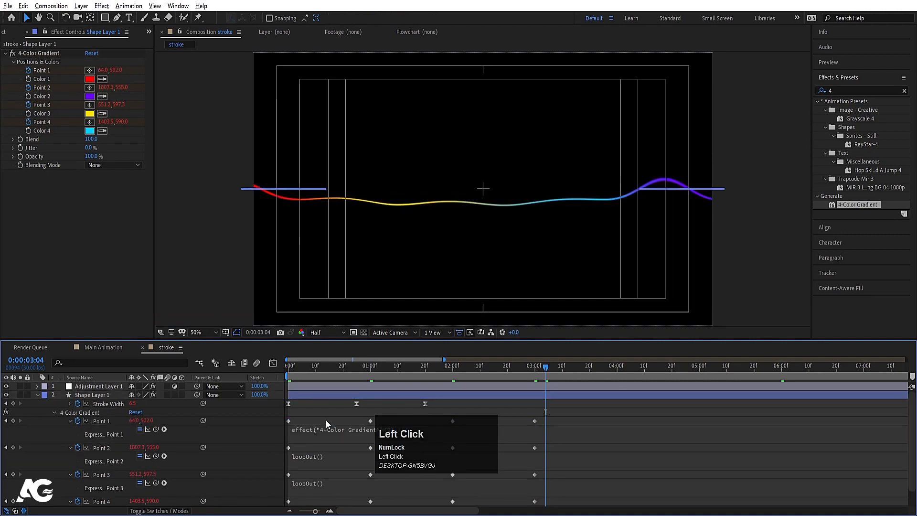
{"action": "left_click", "coordinate": [305, 427]}
{"action": "key", "text": "ctrl+v"}
{"action": "left_click", "coordinate": [315, 417]}
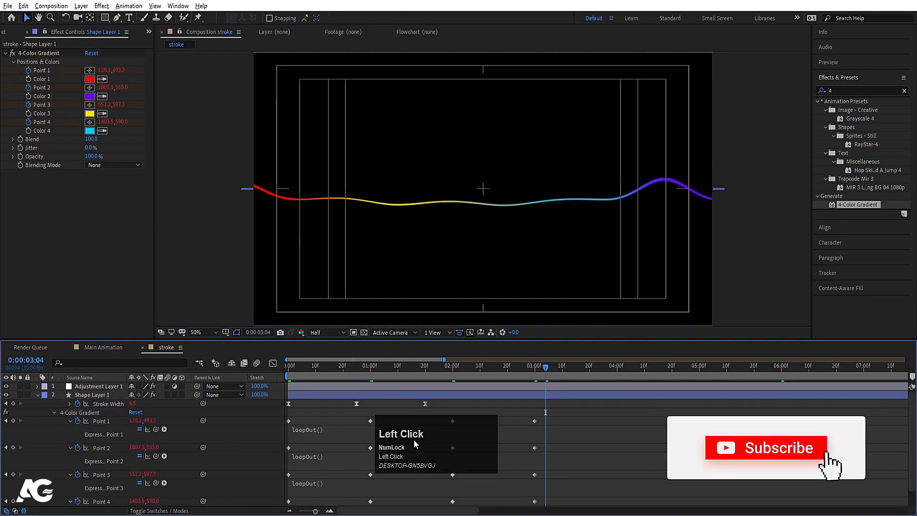
{"action": "key", "text": "space"}
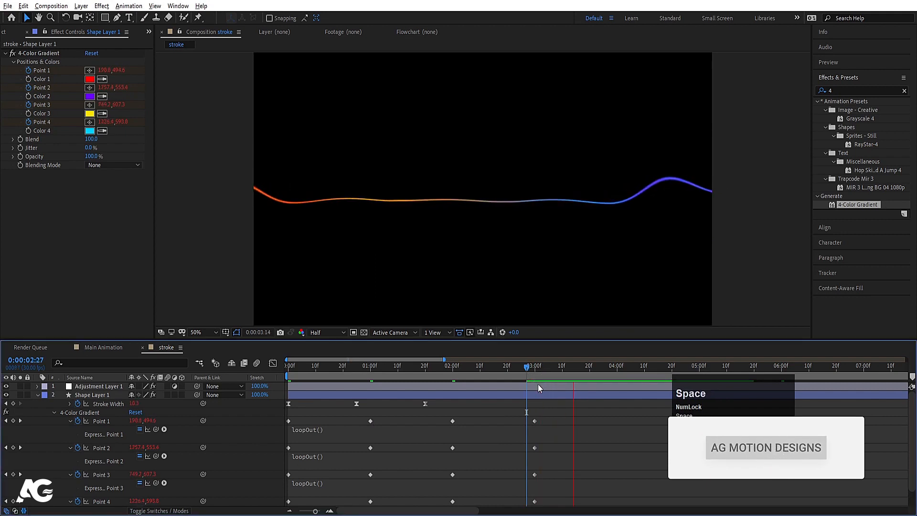
Apply Easy Ease to all keyframes of gradient Points 1 to 4.
{"action": "left_click_drag", "start_coordinate": [549, 421], "coordinate": [221, 506]}
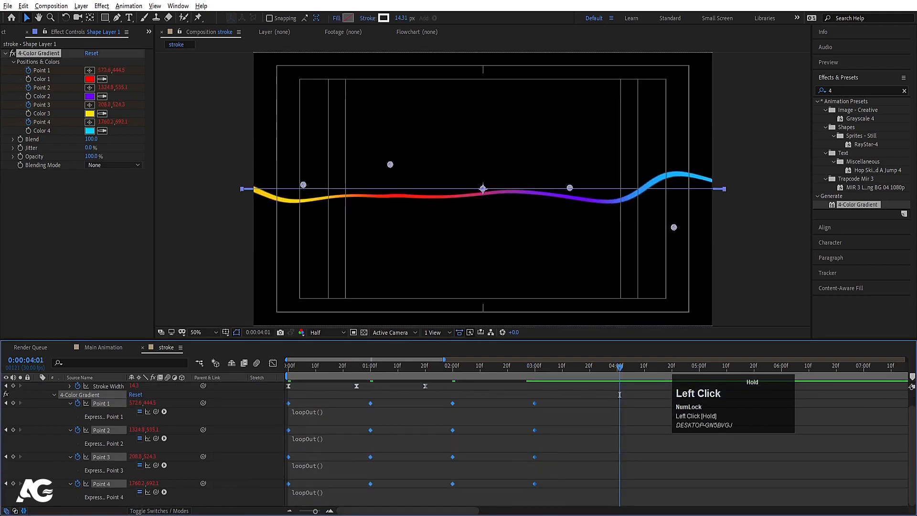
{"action": "key", "text": "F9"}
{"action": "scroll", "coordinate": [329, 420], "scroll_direction": "up", "scroll_amount": 1}
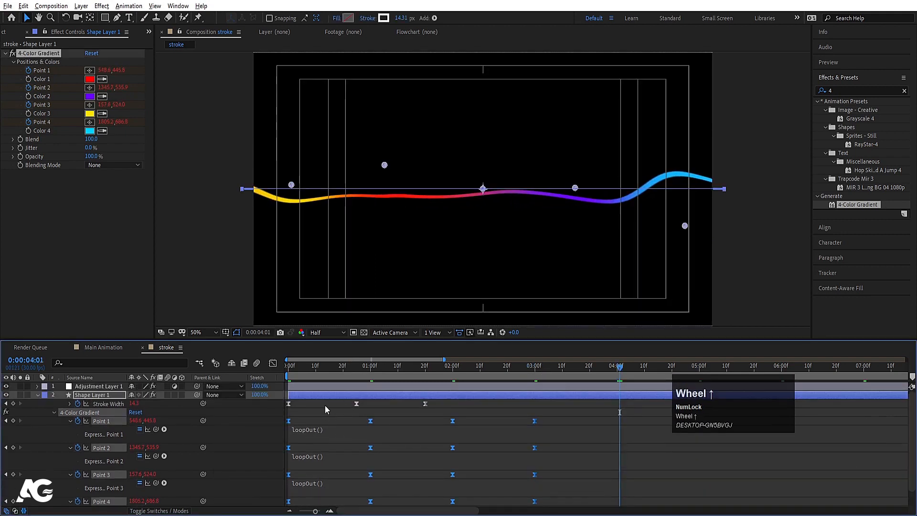
Collapse Shape Layer 1's properties and preview the eased gradient animation from the start.
{"action": "left_click", "coordinate": [324, 405]}
{"action": "key", "text": "u"}
{"action": "left_click_drag", "start_coordinate": [305, 369], "coordinate": [249, 376]}
{"action": "key", "text": "space"}
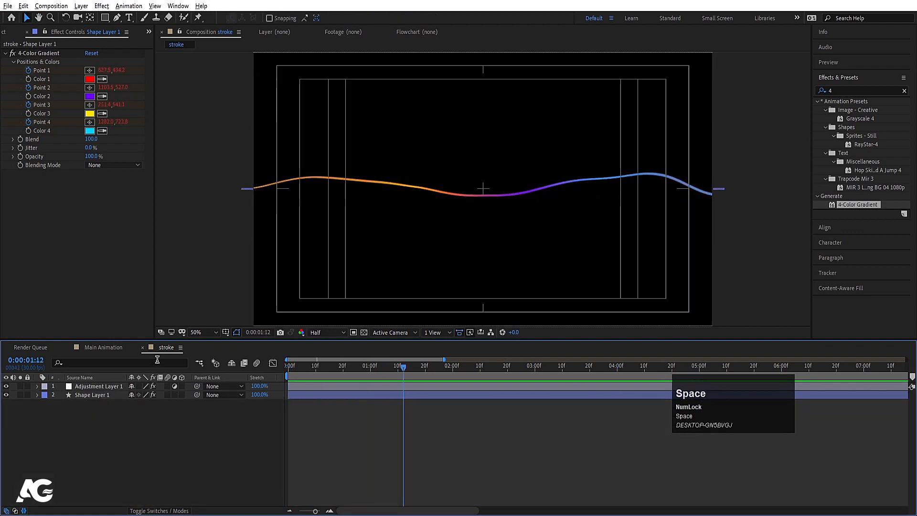
Add the stroke composition to the Main Animation composition and set its Y position to 10.
{"action": "left_click", "coordinate": [120, 351]}
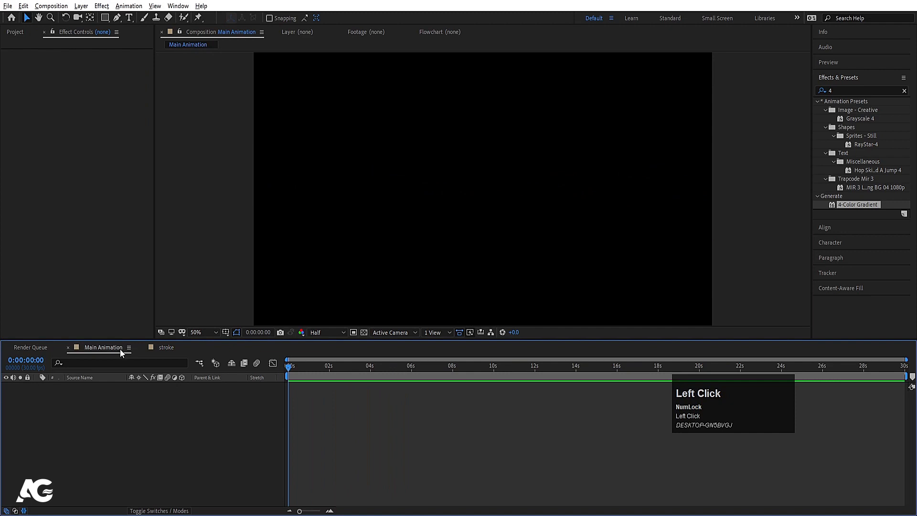
{"action": "key", "text": "ctrl+0"}
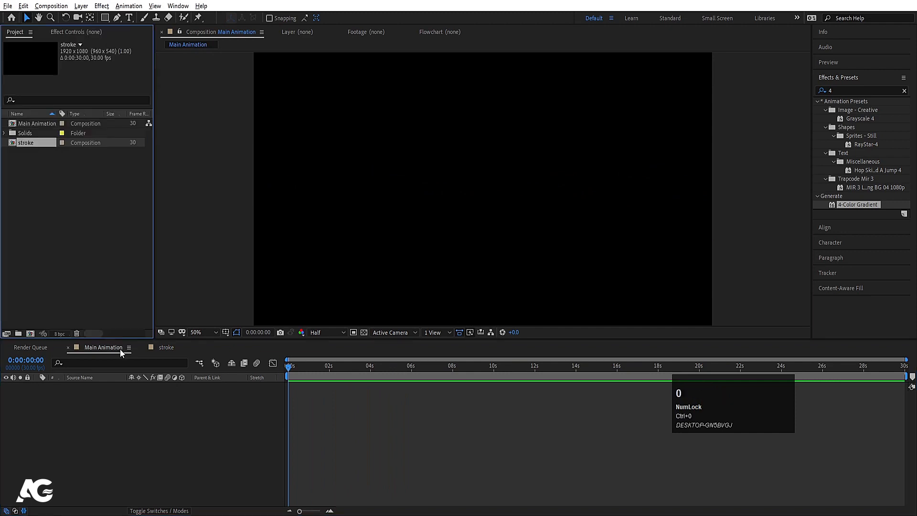
{"action": "left_click_drag", "start_coordinate": [30, 142], "coordinate": [119, 390]}
{"action": "type", "text": "p"}
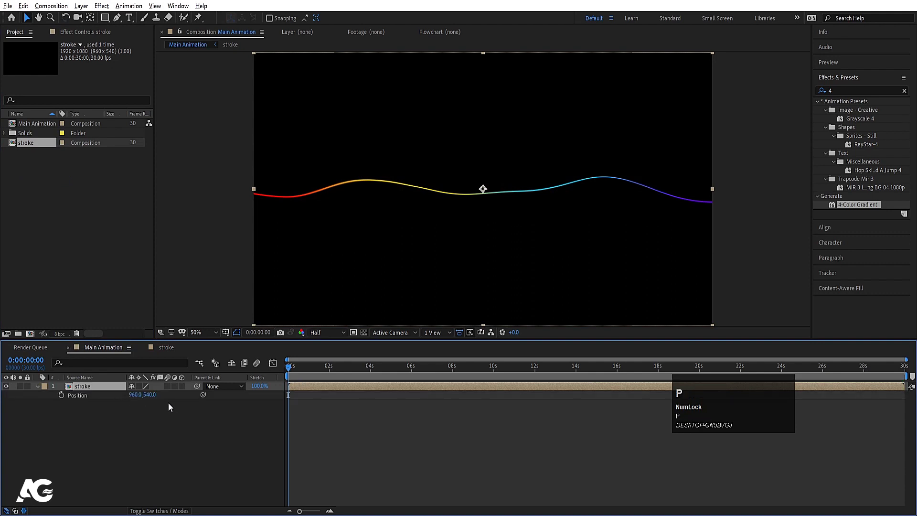
{"action": "type", "text": "10"}
{"action": "key", "text": "Return"}
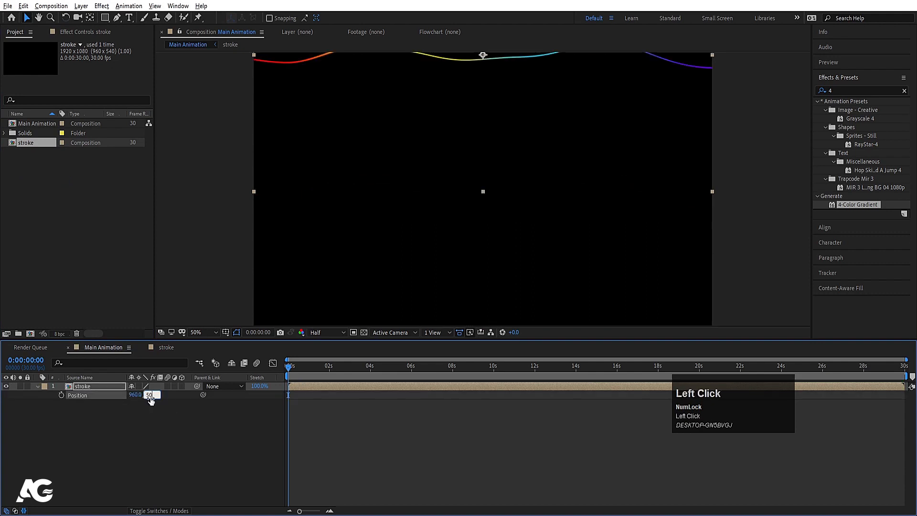
Set the stroke layer's Y position to 50 and give its Position the expression [position[0],position[1]+10*index].
{"action": "key", "text": "Return"}
{"action": "left_click", "coordinate": [88, 406]}
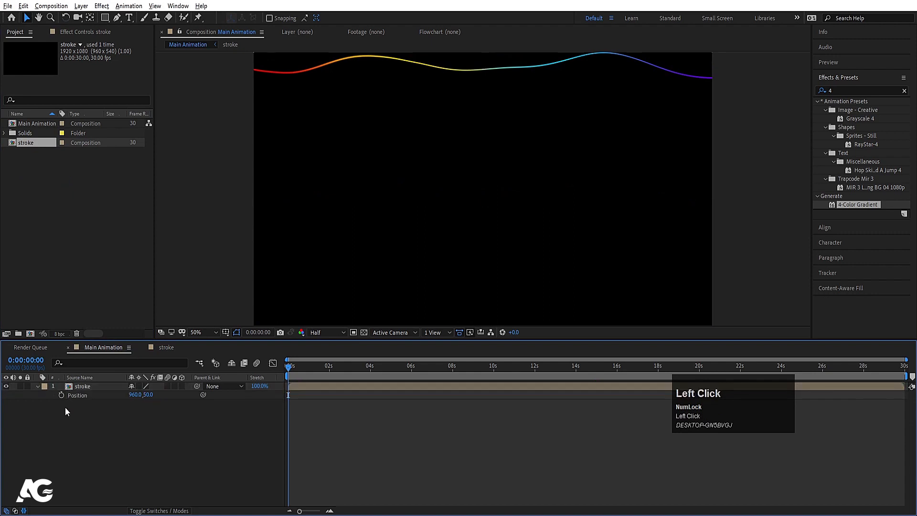
{"action": "left_click", "coordinate": [61, 394], "text": "alt"}
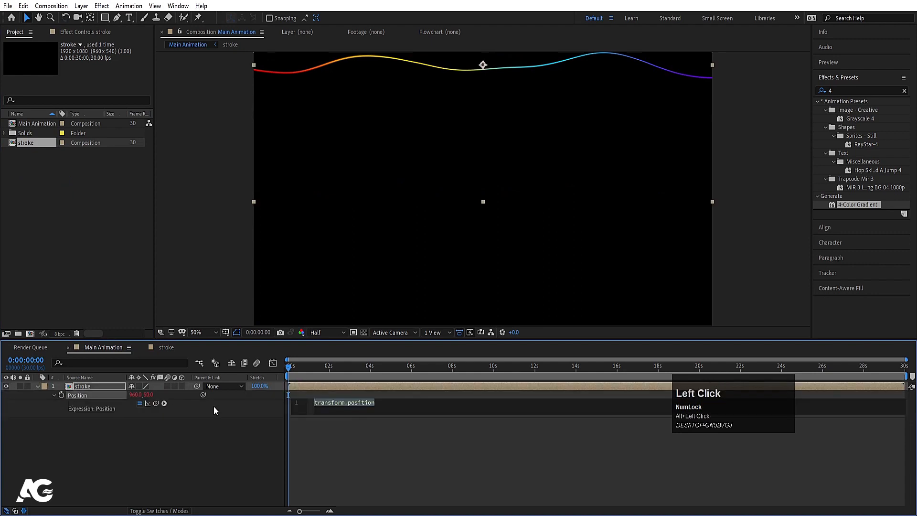
{"action": "type", "text": "["}
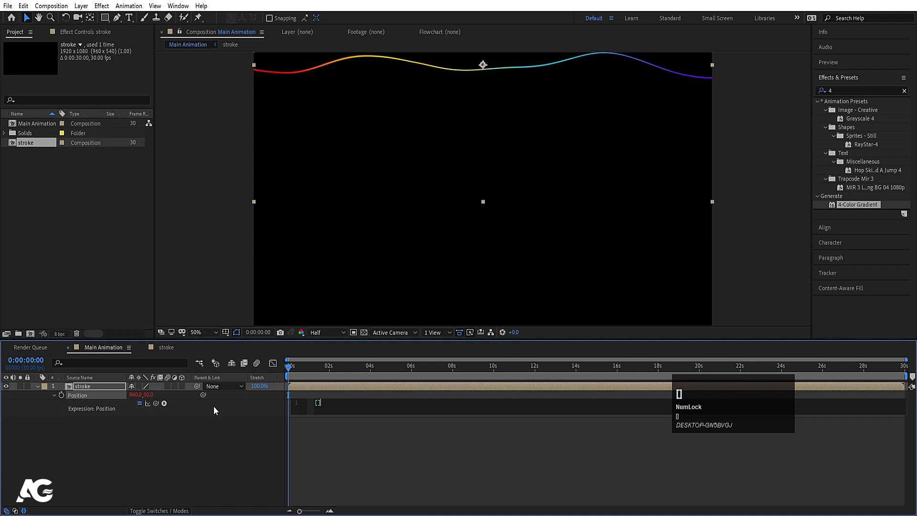
{"action": "type", "text": "posi"}
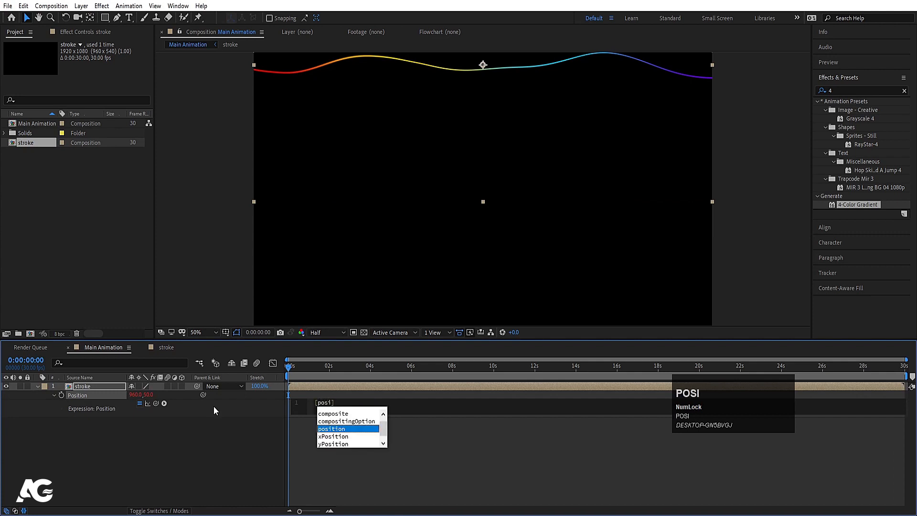
{"action": "key", "text": "Return"}
{"action": "type", "text": "["}
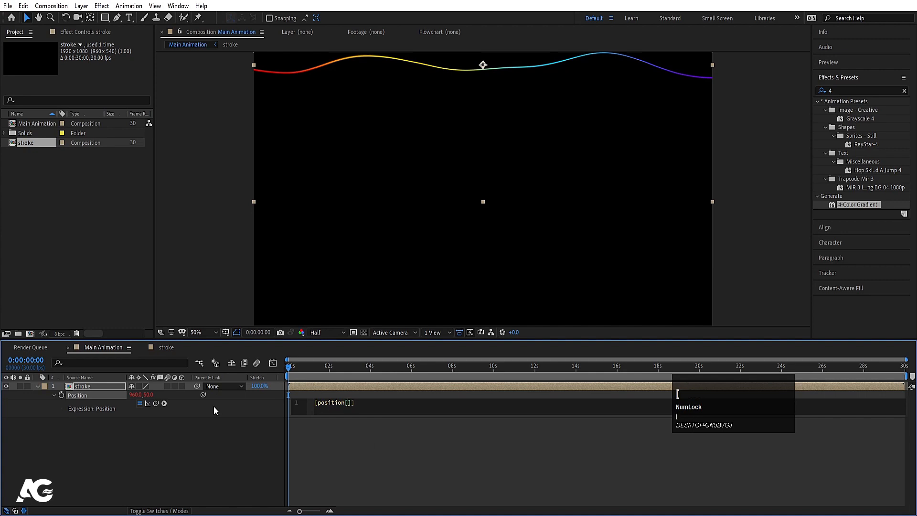
{"action": "type", "text": "0"}
{"action": "key", "text": "Right"}
{"action": "type", "text": ",pos"}
{"action": "key", "text": "Return"}
{"action": "type", "text": "["}
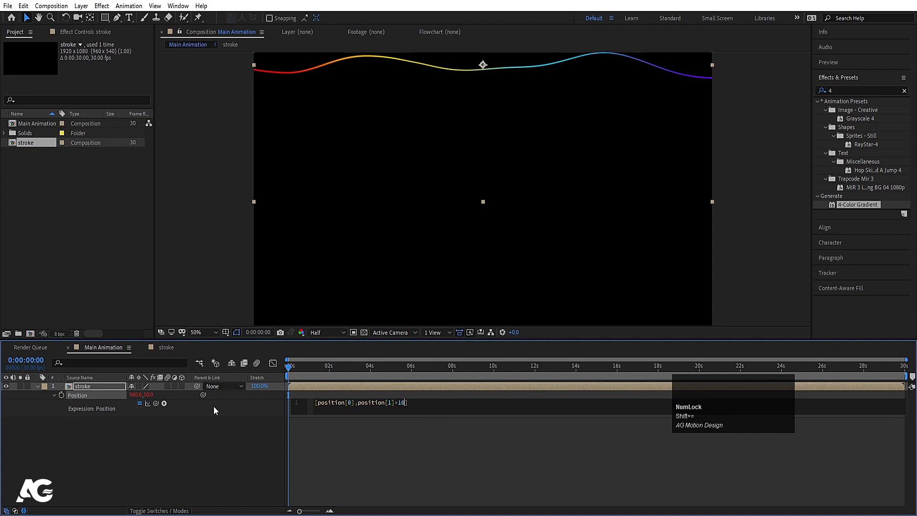
{"action": "type", "text": "*inde"}
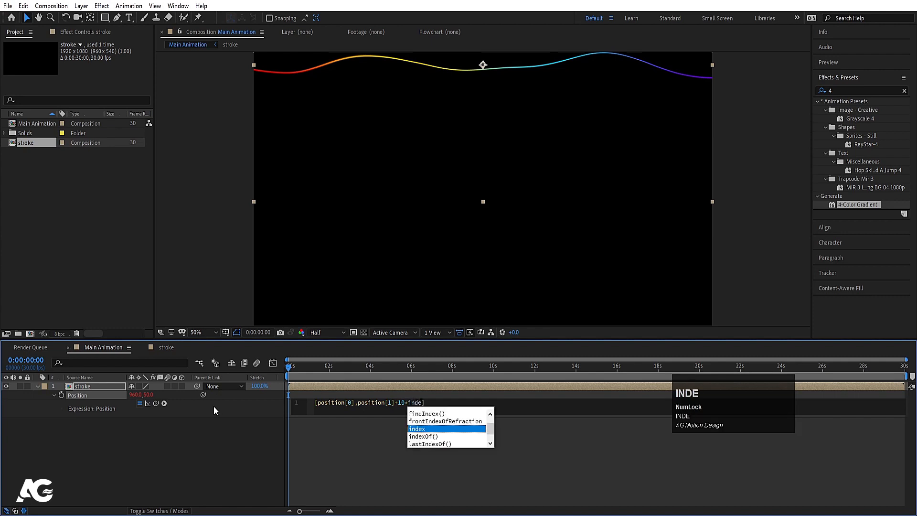
{"action": "key", "text": "Return"}
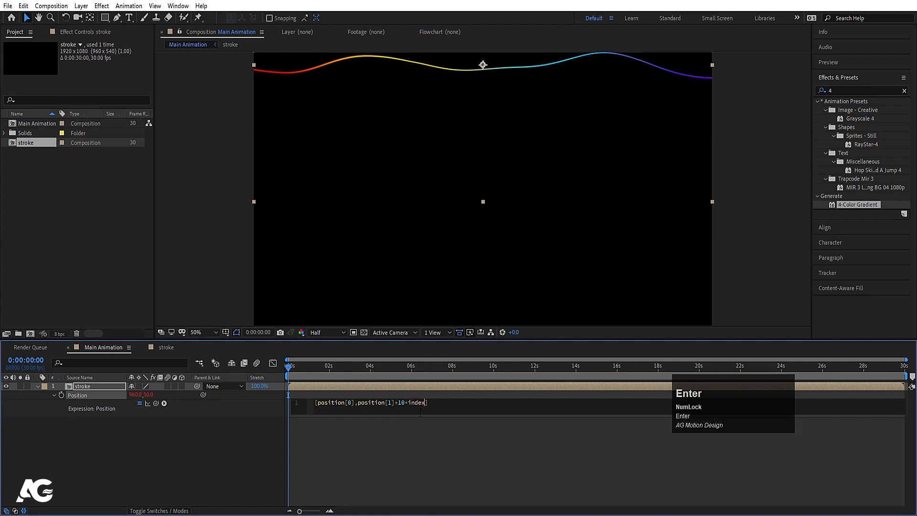
{"action": "left_click", "coordinate": [156, 441]}
Duplicate the stroke layer repeatedly until the Main Animation composition holds 68 stroke layers.
{"action": "left_click", "coordinate": [101, 387]}
{"action": "key", "text": "ctrl+d"}
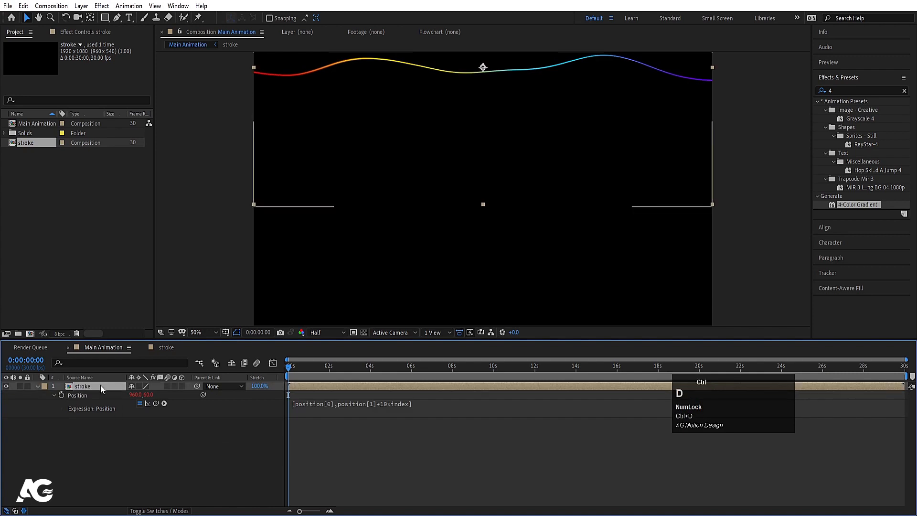
{"action": "key", "text": "ctrl+d"}
{"action": "key", "text": "ctrl+d"}
{"action": "key", "text": "ctrl+d"}
{"action": "key", "text": "ctrl+d"}
{"action": "key", "text": "ctrl+d"}
{"action": "key", "text": "ctrl+d"}
{"action": "key", "text": "ctrl+d"}
{"action": "key", "text": "ctrl+d"}
{"action": "key", "text": "ctrl+d"}
{"action": "key", "text": "ctrl+d"}
{"action": "key", "text": "ctrl+d"}
{"action": "key", "text": "ctrl+d"}
{"action": "key", "text": "ctrl+d"}
{"action": "key", "text": "ctrl+d"}
{"action": "key", "text": "ctrl+d"}
{"action": "key", "text": "ctrl+d"}
{"action": "key", "text": "ctrl+d"}
{"action": "key", "text": "ctrl+d"}
{"action": "key", "text": "ctrl+d"}
{"action": "key", "text": "ctrl+d"}
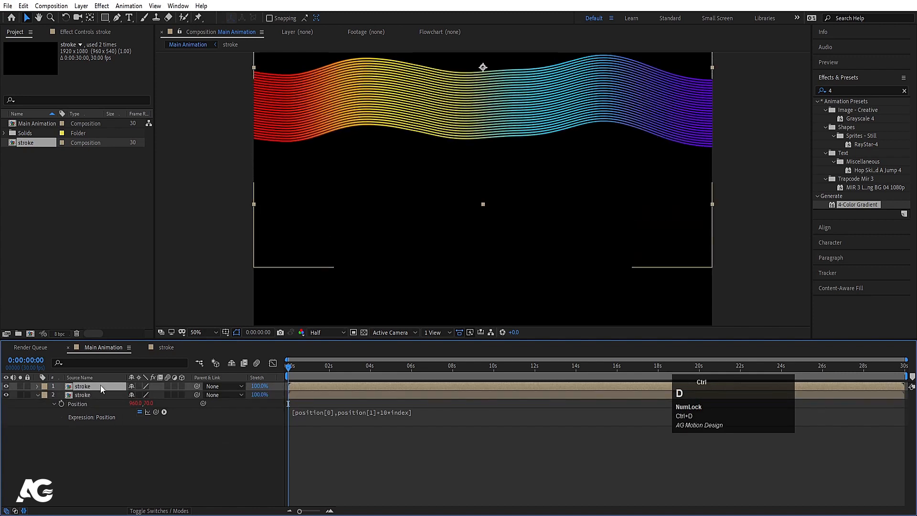
{"action": "key", "text": "ctrl+d"}
{"action": "key", "text": "ctrl+d"}
{"action": "key", "text": "ctrl+d"}
{"action": "key", "text": "ctrl+d"}
{"action": "key", "text": "ctrl+d"}
{"action": "key", "text": "ctrl+d"}
{"action": "key", "text": "ctrl+d"}
{"action": "key", "text": "ctrl+d"}
{"action": "key", "text": "ctrl+d"}
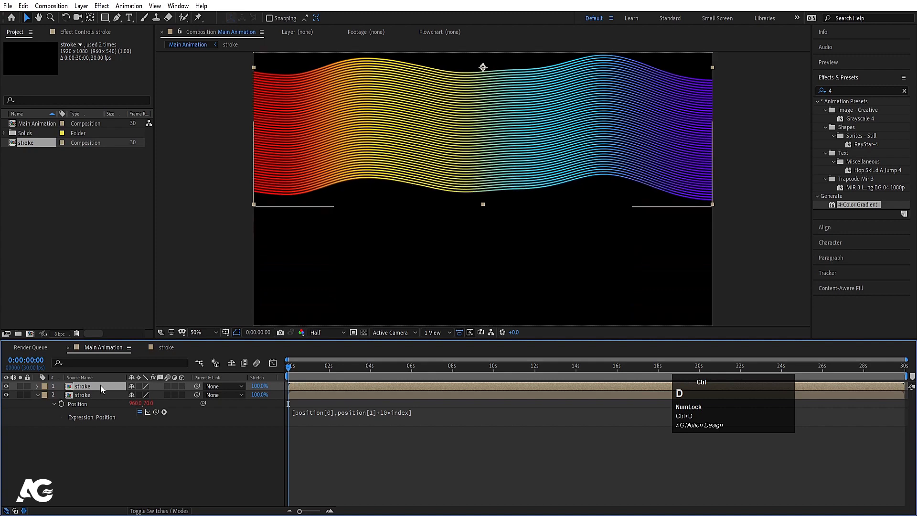
{"action": "key", "text": "ctrl+d"}
{"action": "key", "text": "ctrl+d"}
{"action": "key", "text": "ctrl+d"}
{"action": "key", "text": "ctrl+d"}
{"action": "key", "text": "ctrl+d"}
{"action": "key", "text": "ctrl+d"}
{"action": "key", "text": "ctrl+d"}
{"action": "key", "text": "ctrl+d"}
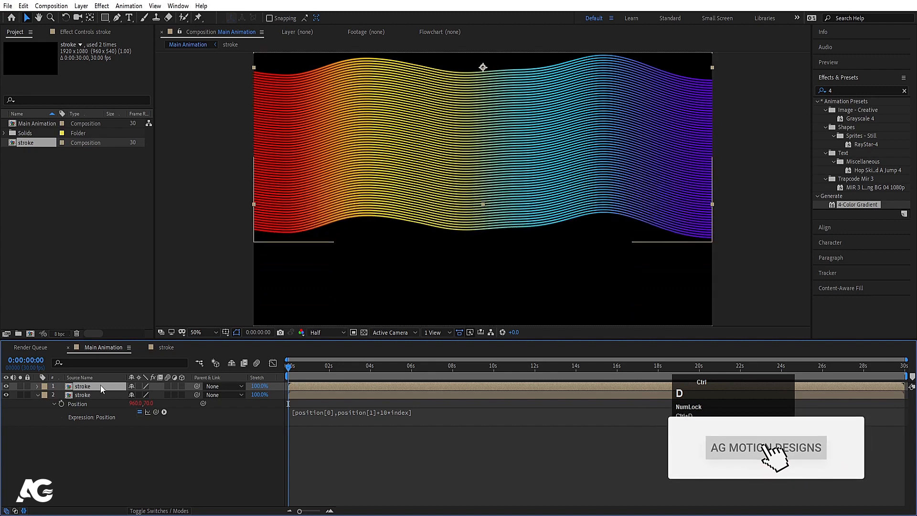
Collapse the Position property of the bottommost stroke layer and deselect all layers.
{"action": "scroll", "coordinate": [78, 403], "scroll_direction": "down", "scroll_amount": 15}
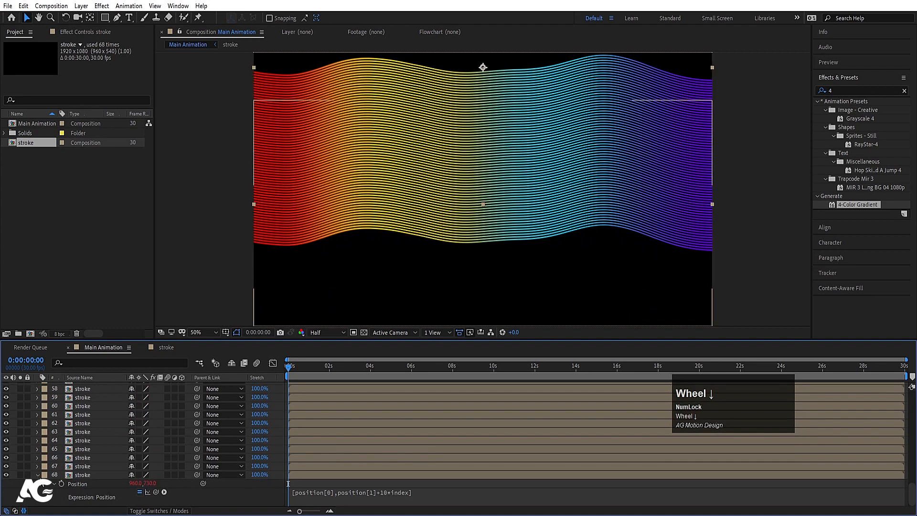
{"action": "left_click", "coordinate": [50, 485]}
{"action": "scroll", "coordinate": [88, 474], "scroll_direction": "up", "scroll_amount": 12}
{"action": "scroll", "coordinate": [89, 474], "scroll_direction": "up", "scroll_amount": 5}
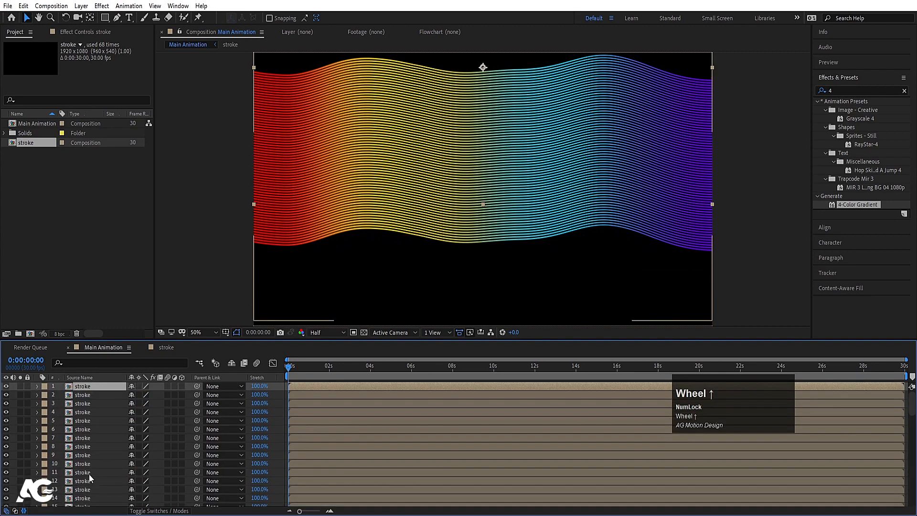
{"action": "left_click", "coordinate": [277, 393]}
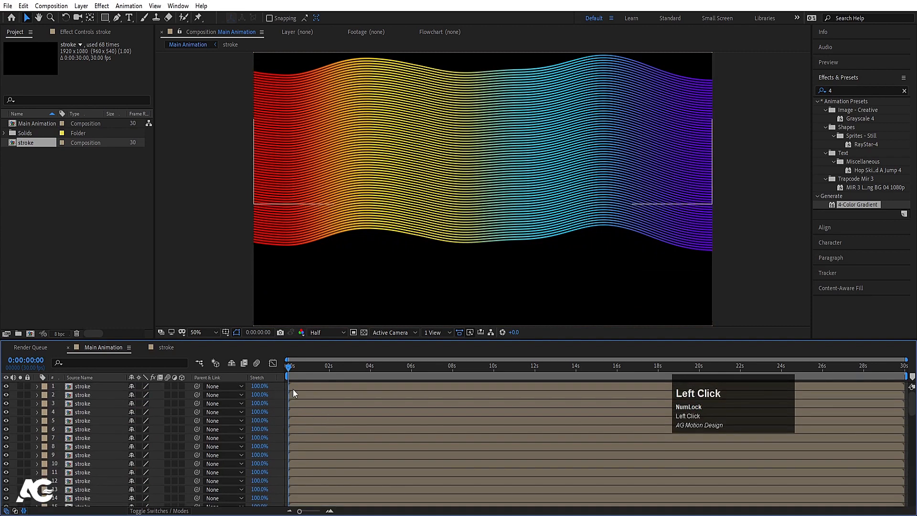
Trim the ends of all stroke layers to 0:00:00:05.
{"action": "key", "text": "equal"}
{"action": "key", "text": "equal"}
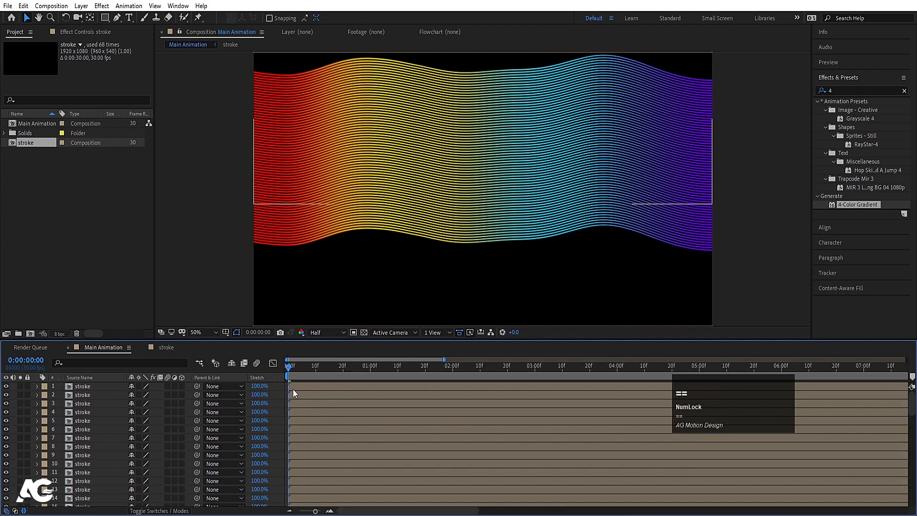
{"action": "key", "text": "equal"}
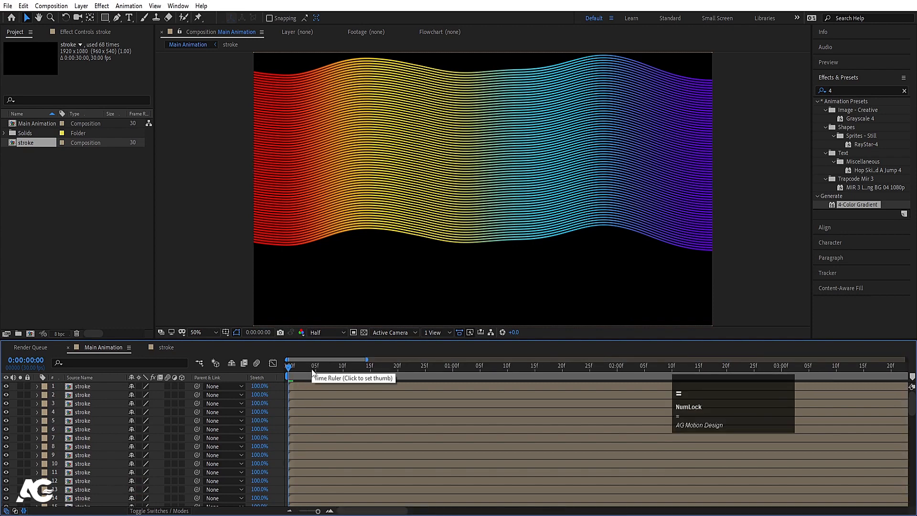
{"action": "left_click", "coordinate": [343, 366]}
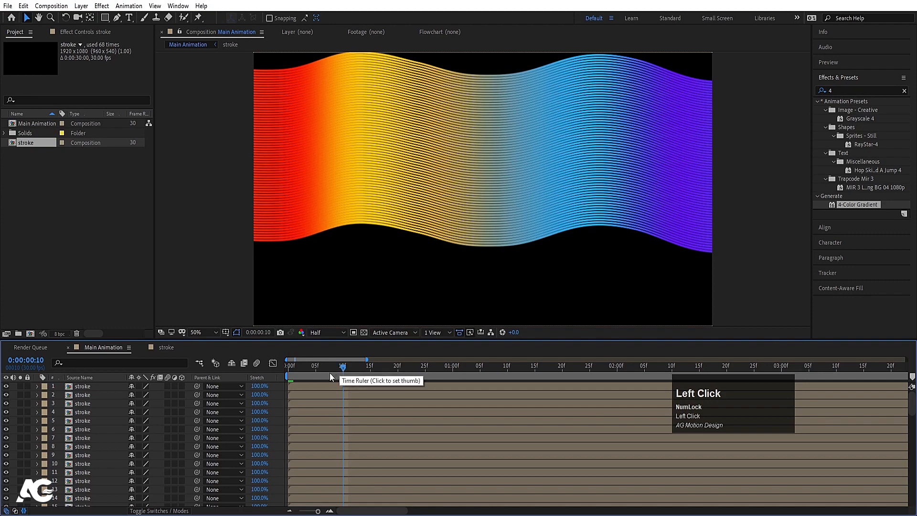
{"action": "key", "text": "ctrl+a"}
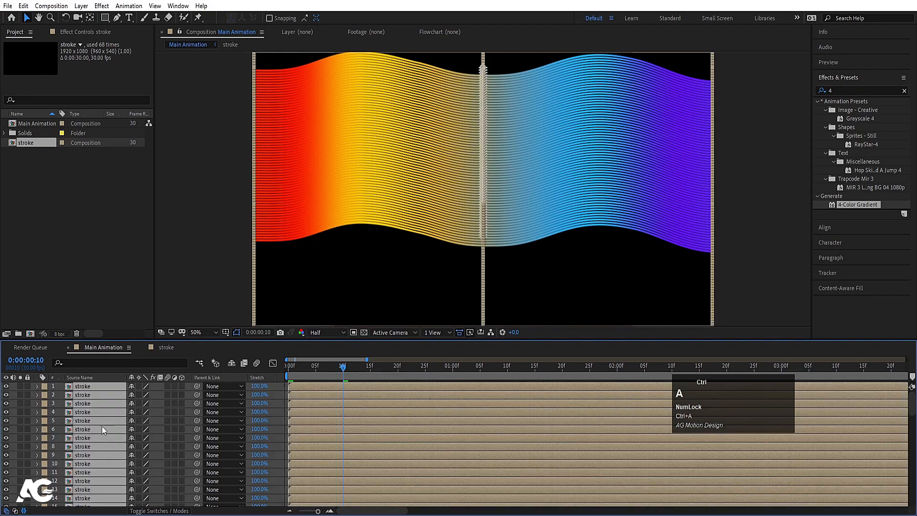
{"action": "left_click", "coordinate": [317, 368]}
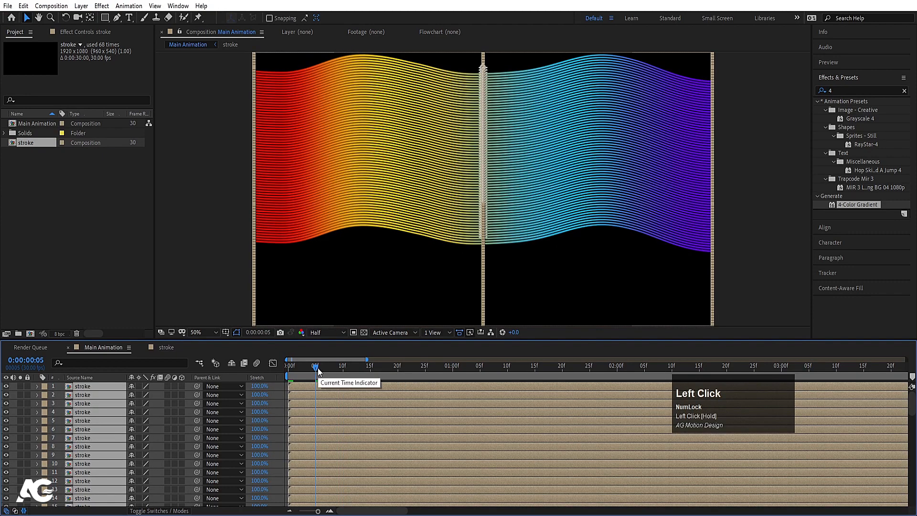
{"action": "key", "text": "alt"}
{"action": "key", "text": "alt+bracketright"}
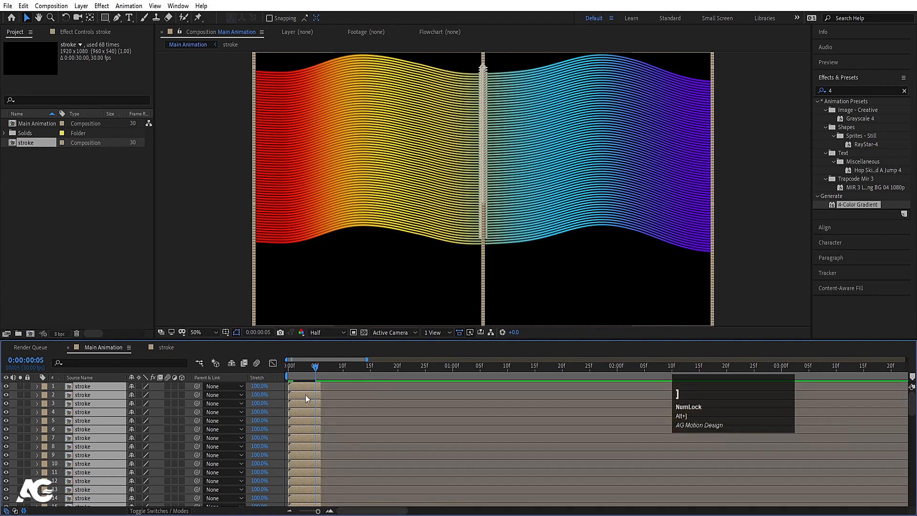
Sequence all the trimmed stroke layers one after another with the Sequence Layers keyframe assistant.
{"action": "right_click", "coordinate": [306, 395]}
{"action": "left_click", "coordinate": [345, 277]}
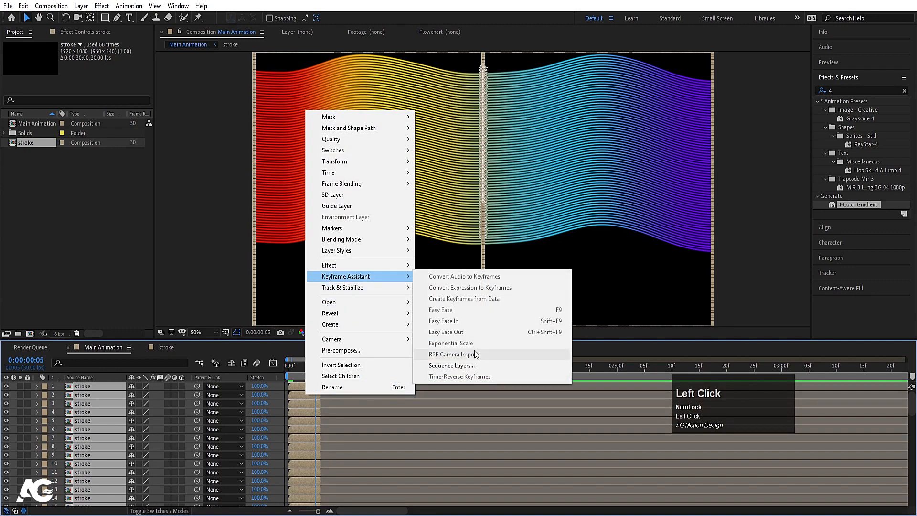
{"action": "left_click", "coordinate": [454, 364]}
{"action": "left_click", "coordinate": [475, 285]}
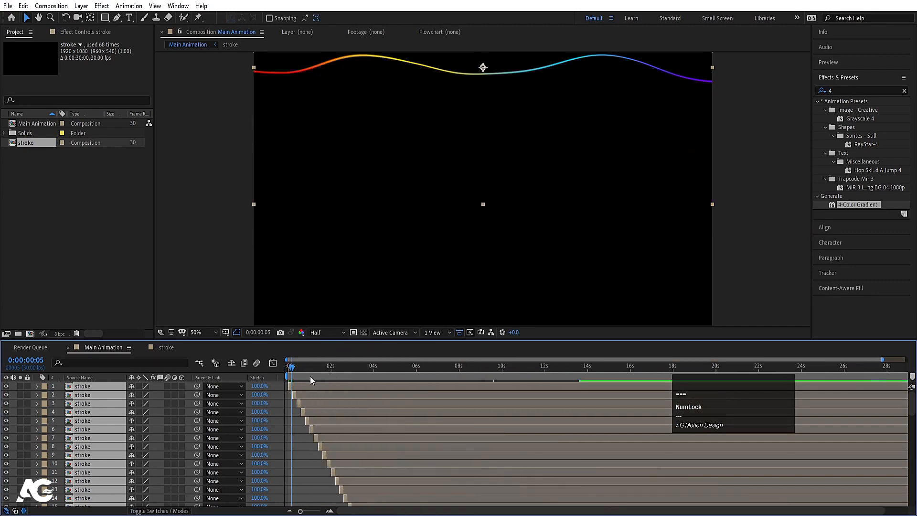
Extend the ends of all stroke layers to the end of the 30-second composition and preview the staggered animation.
{"action": "left_click_drag", "start_coordinate": [296, 386], "coordinate": [765, 418]}
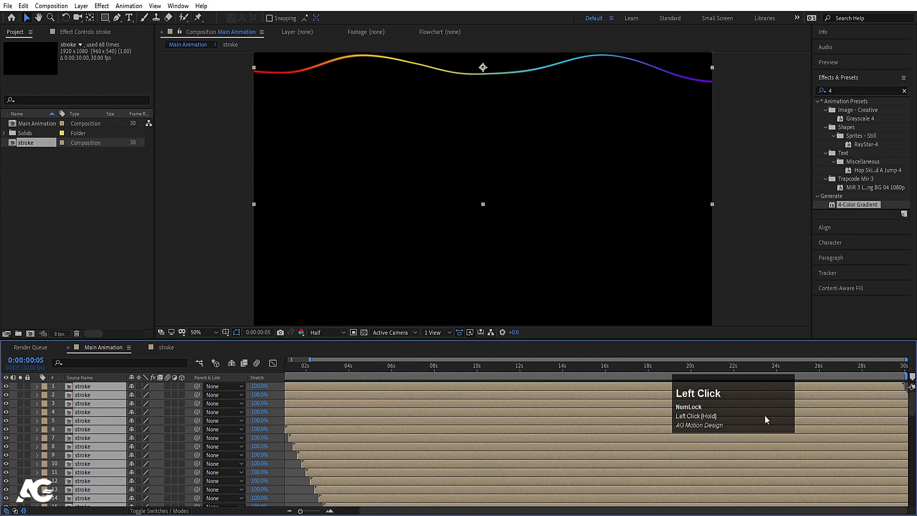
{"action": "key", "text": "space"}
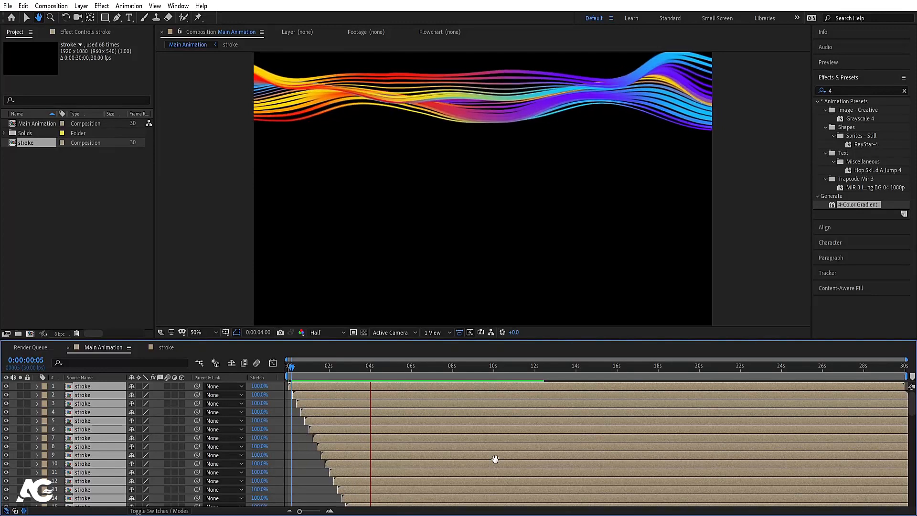
{"action": "key", "text": "space"}
Trim the starts of all stroke layers to 0:00:13:12, where the last layer begins, and move them to start at 0:00:00:00.
{"action": "scroll", "coordinate": [509, 495], "scroll_direction": "down", "scroll_amount": 12}
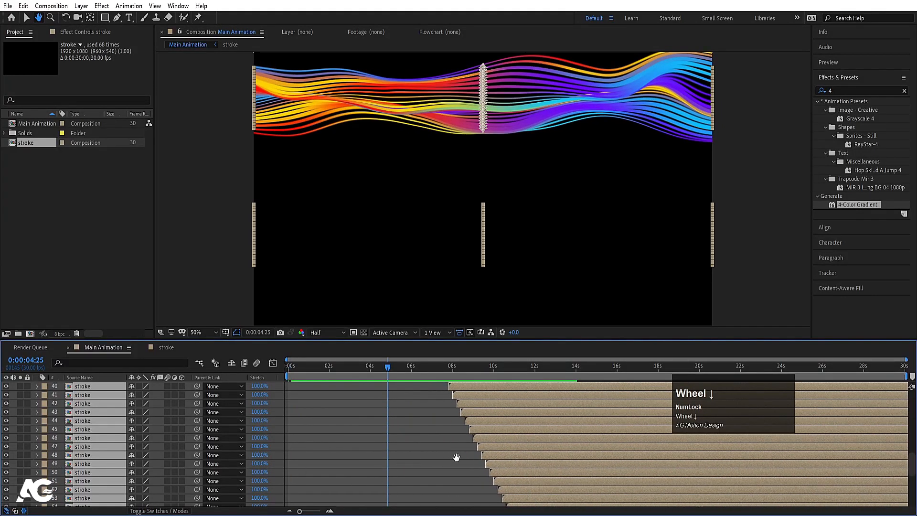
{"action": "scroll", "coordinate": [494, 451], "scroll_direction": "down", "scroll_amount": 6}
{"action": "left_click_drag", "start_coordinate": [571, 368], "coordinate": [563, 368]}
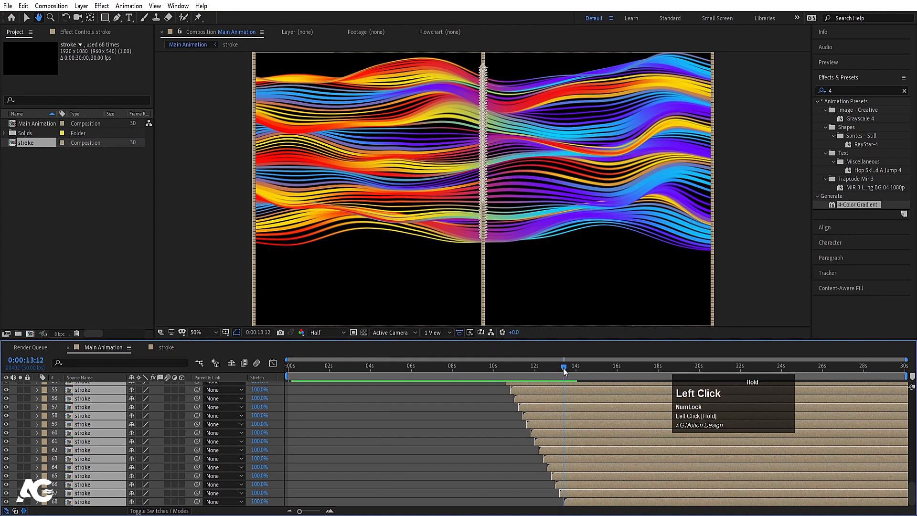
{"action": "key", "text": "alt+bracketleft"}
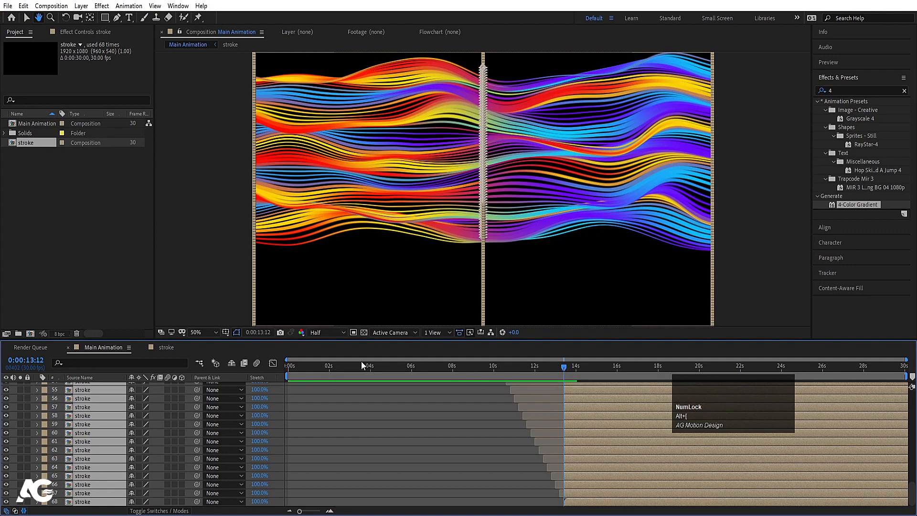
{"action": "left_click_drag", "start_coordinate": [361, 366], "coordinate": [228, 365]}
{"action": "key", "text": "bracketleft"}
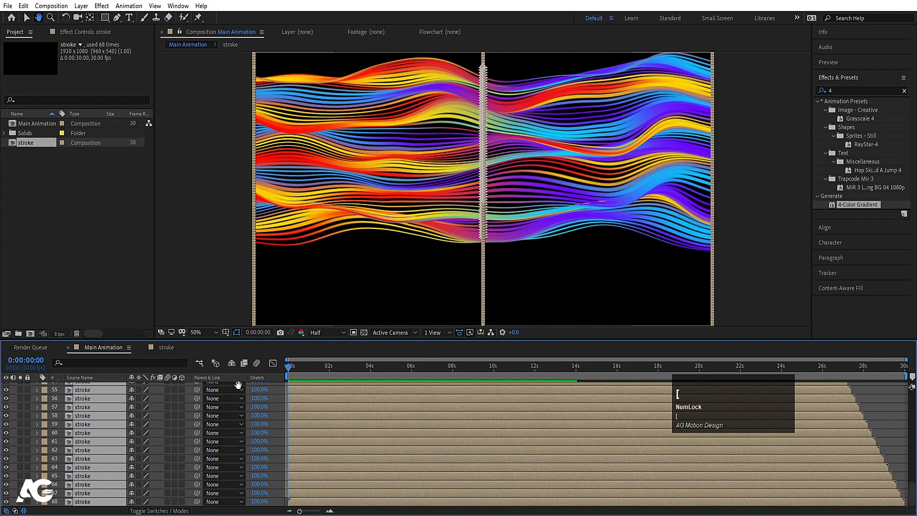
Deselect all stroke layers and preview the layered wave animation from the start of the composition.
{"action": "left_click", "coordinate": [276, 396]}
{"action": "key", "text": "v"}
{"action": "left_click", "coordinate": [278, 391]}
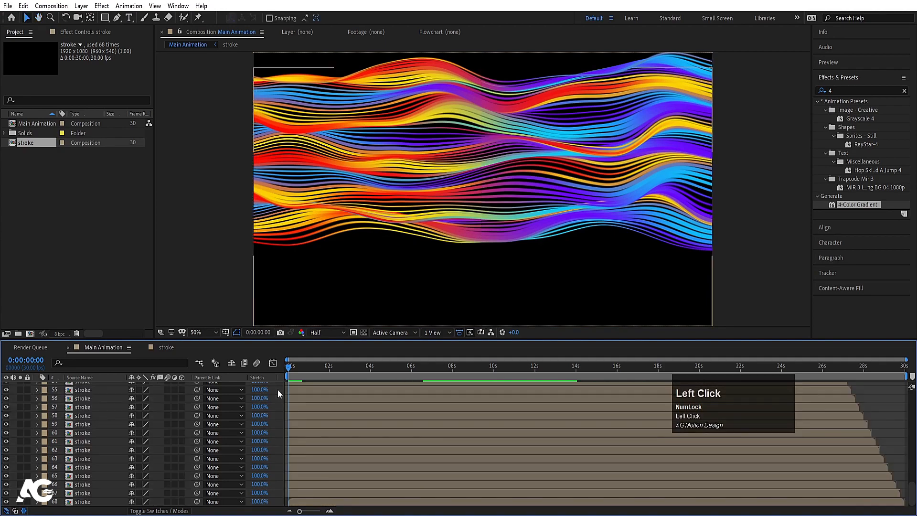
{"action": "key", "text": "space"}
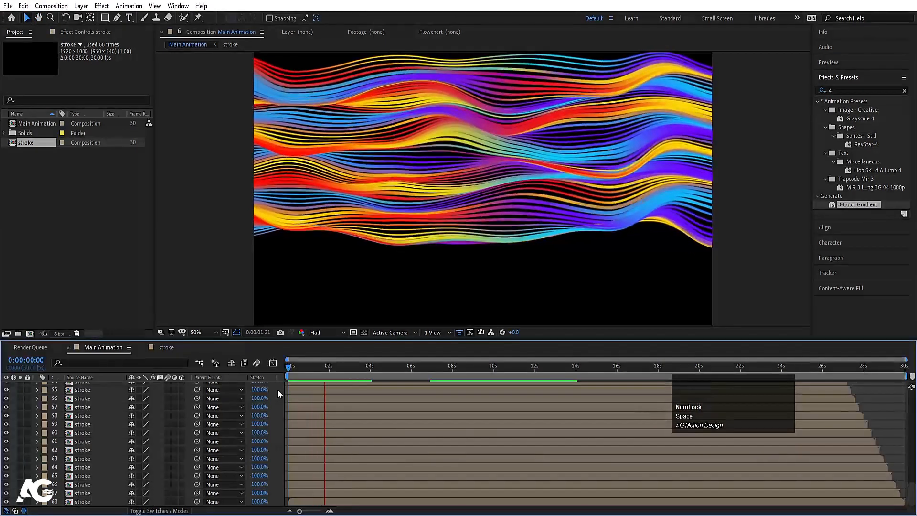
{"action": "key", "text": "space"}
{"action": "scroll", "coordinate": [277, 388], "scroll_direction": "up", "scroll_amount": 2}
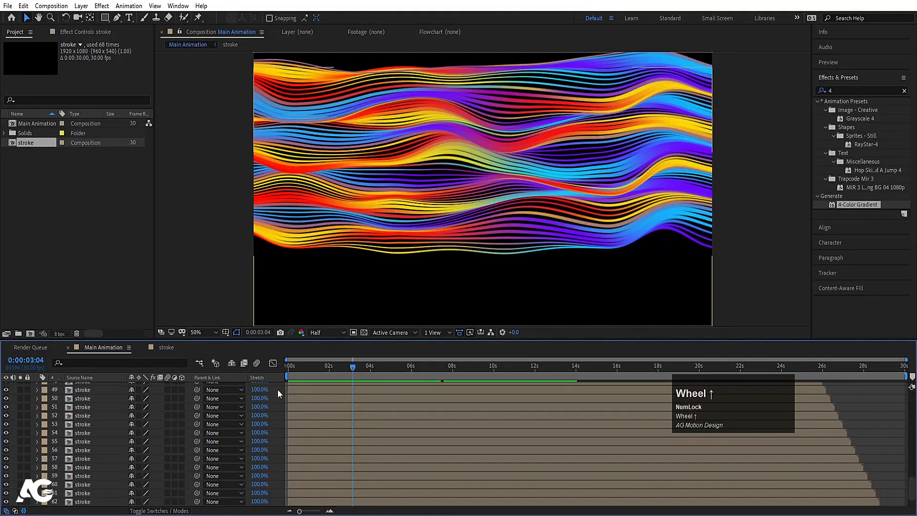
Copy the Turbulent Displace adjustment layer from the stroke composition and paste it above all layers in Main Animation.
{"action": "left_click", "coordinate": [167, 348]}
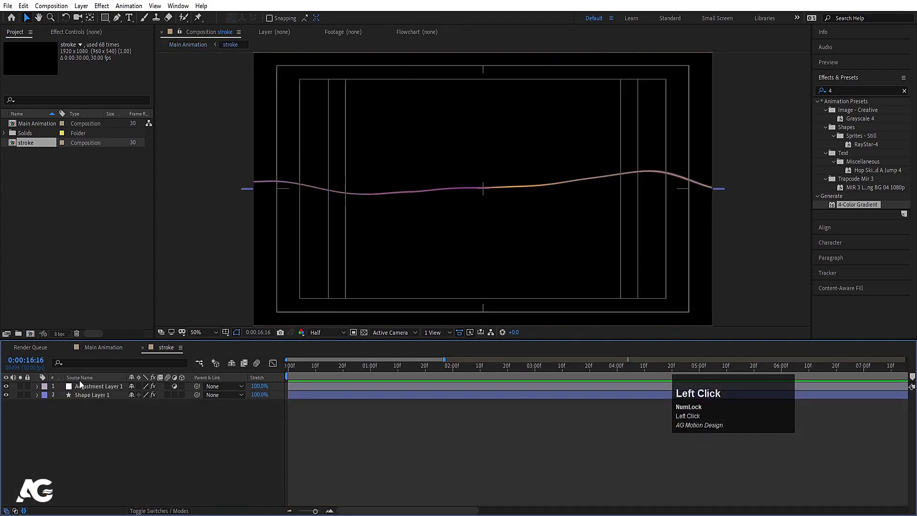
{"action": "left_click", "coordinate": [93, 385]}
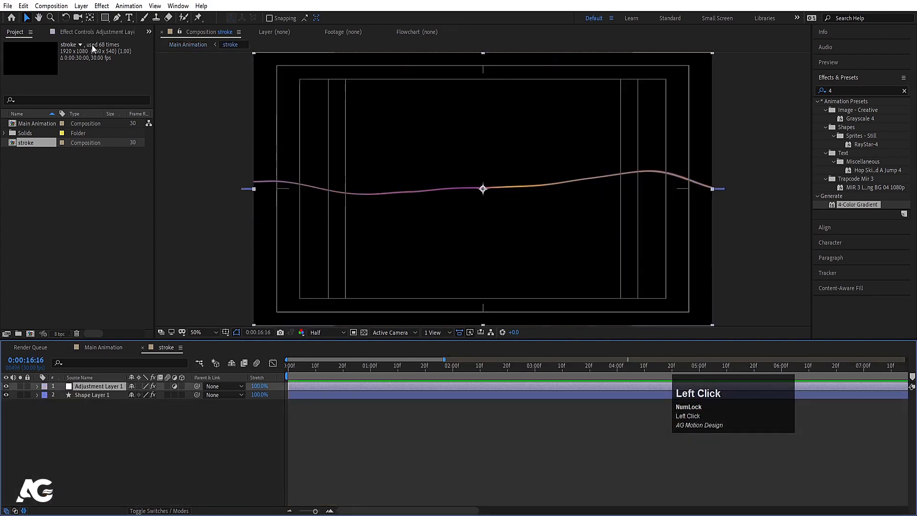
{"action": "left_click", "coordinate": [78, 33]}
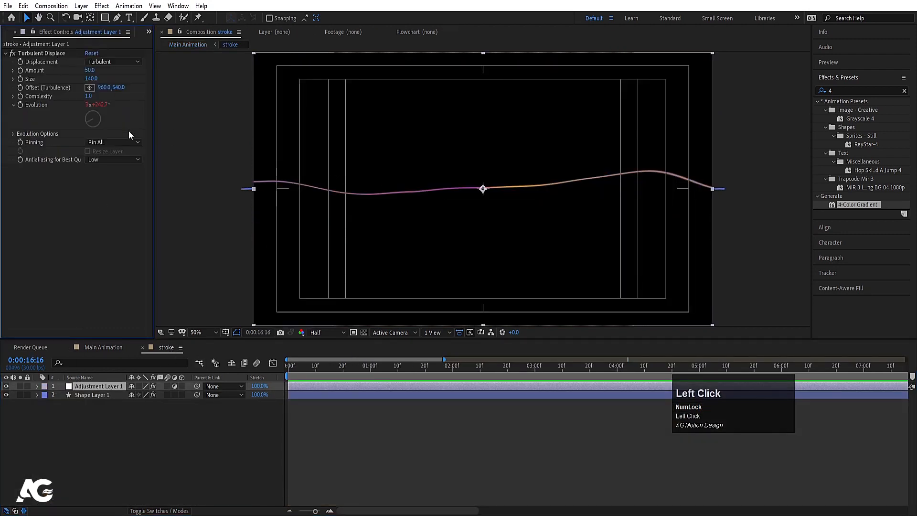
{"action": "left_click", "coordinate": [100, 386]}
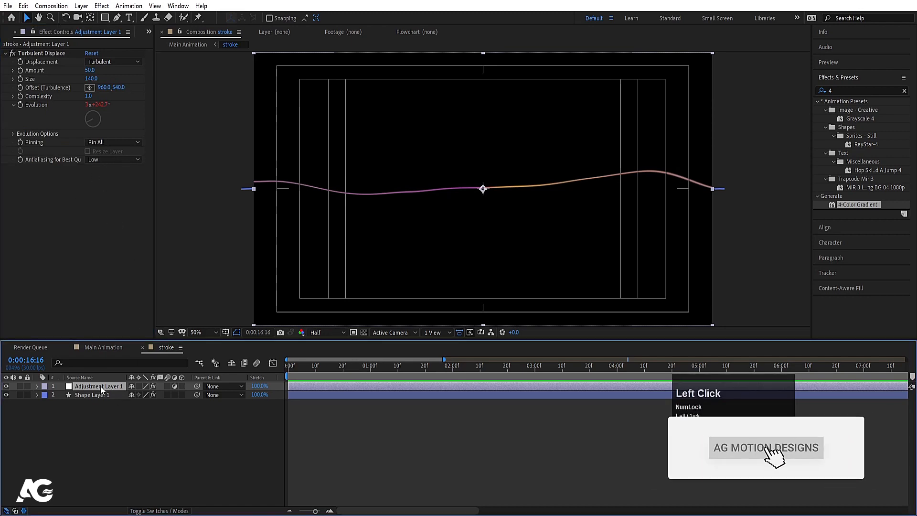
{"action": "key", "text": "ctrl+c"}
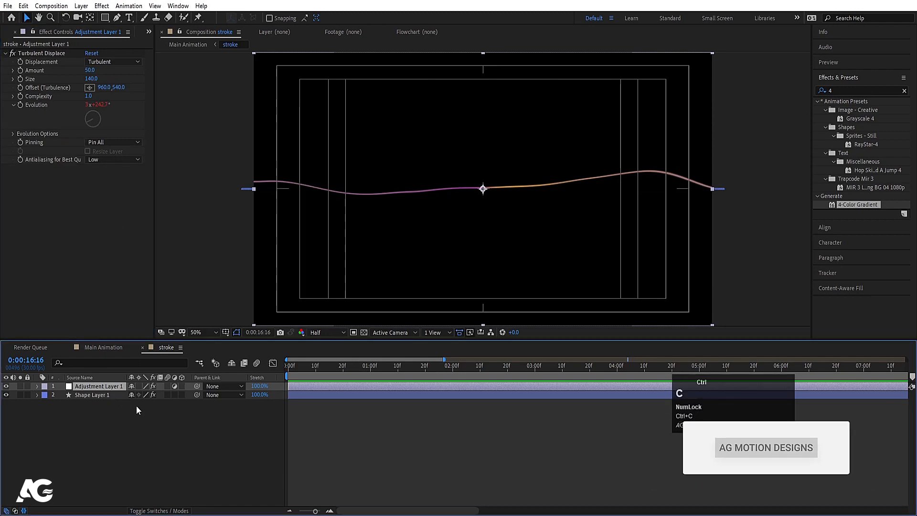
{"action": "left_click", "coordinate": [103, 347]}
{"action": "scroll", "coordinate": [105, 408], "scroll_direction": "up", "scroll_amount": 2}
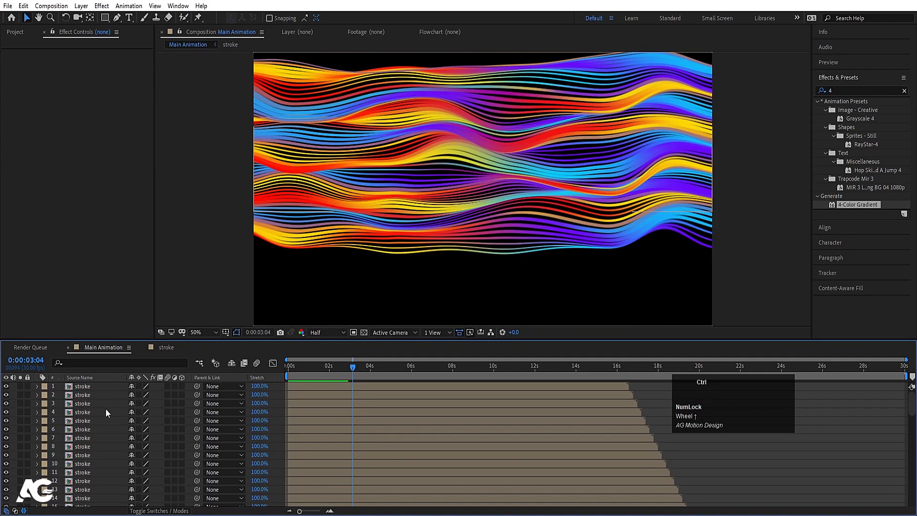
{"action": "key", "text": "ctrl+v"}
{"action": "scroll", "coordinate": [323, 358], "scroll_direction": "up", "scroll_amount": 1}
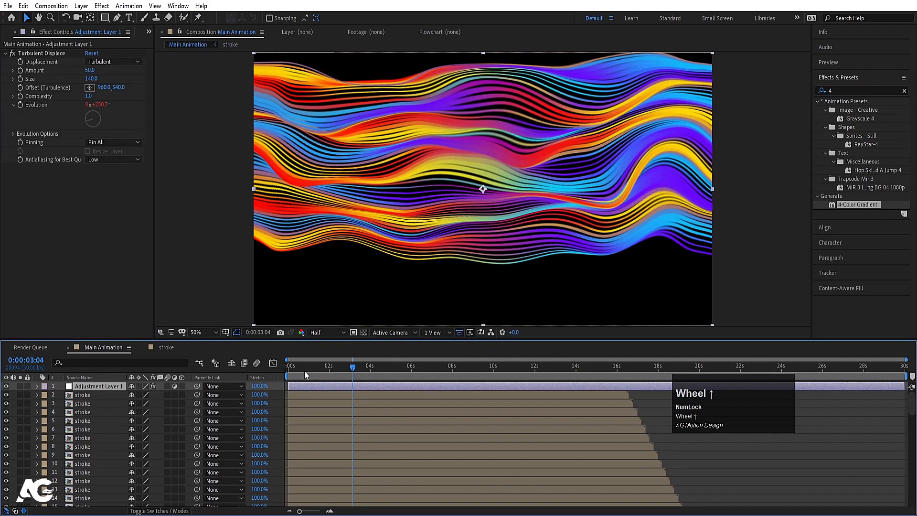
Set the pasted adjustment layer's Turbulent Displace Amount to 74 and preview the wave animation.
{"action": "left_click", "coordinate": [290, 367]}
{"action": "key", "text": "space"}
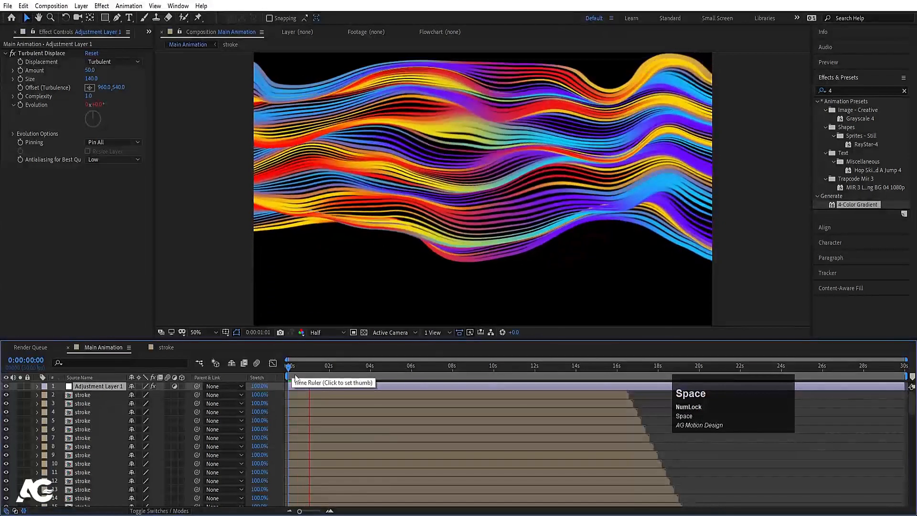
{"action": "left_click_drag", "start_coordinate": [93, 72], "coordinate": [105, 72]}
{"action": "key", "text": "space"}
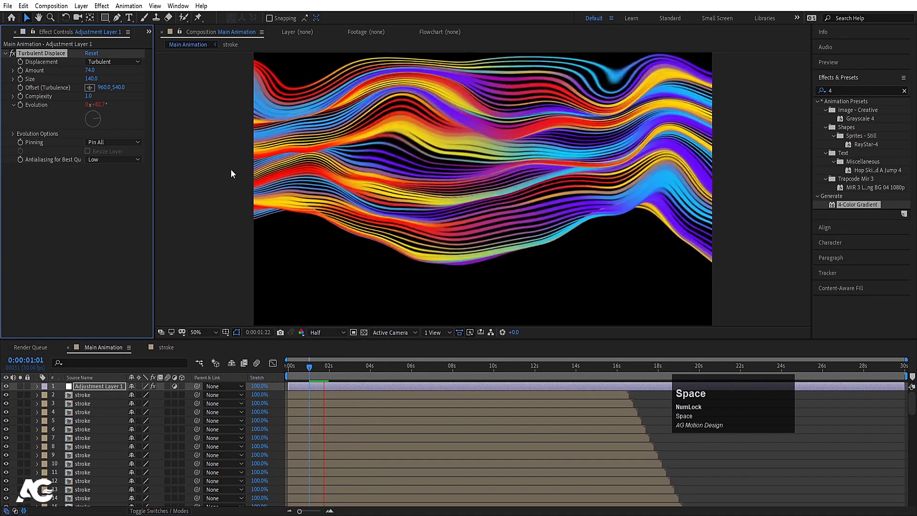
{"action": "key", "text": "space"}
{"action": "key", "text": "space"}
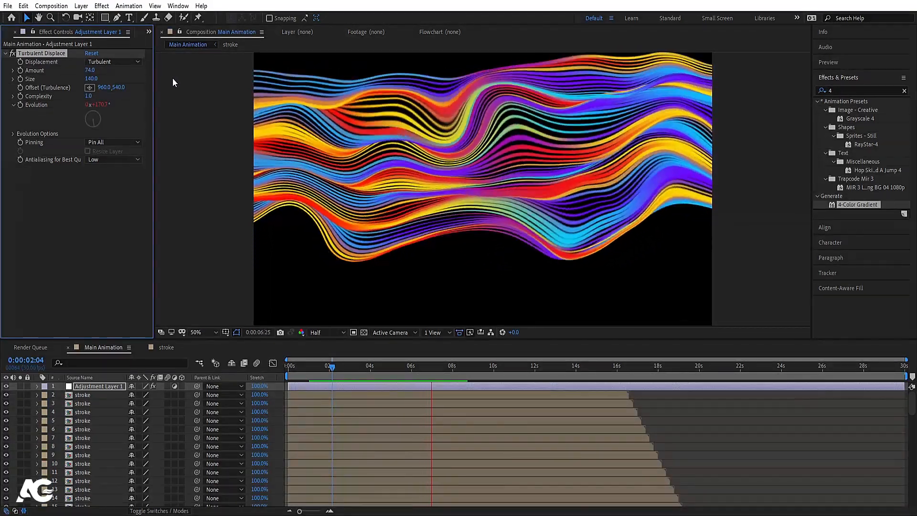
{"action": "key", "text": "space"}
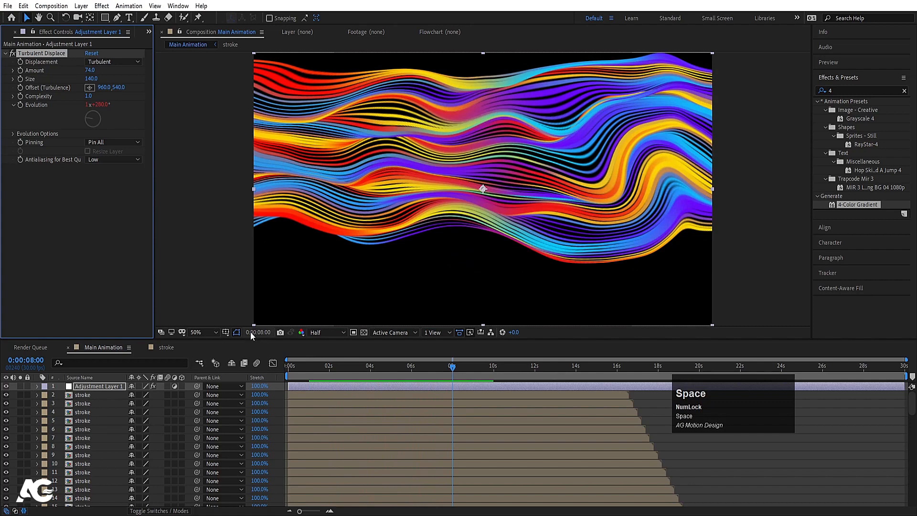
Add Trim Paths to Shape Layer 1 in the stroke composition and set its End to 90%.
{"action": "left_click", "coordinate": [171, 346]}
{"action": "left_click_drag", "start_coordinate": [317, 375], "coordinate": [288, 375]}
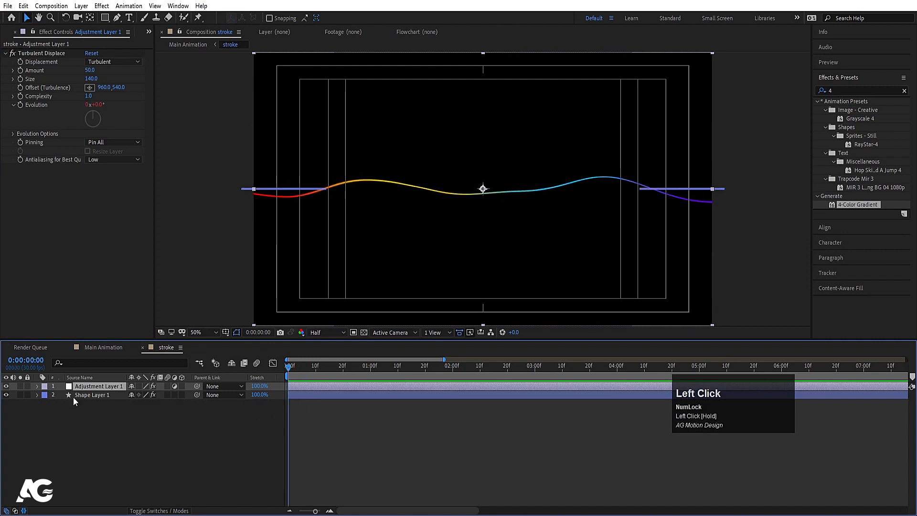
{"action": "left_click", "coordinate": [75, 394]}
{"action": "left_click", "coordinate": [37, 394]}
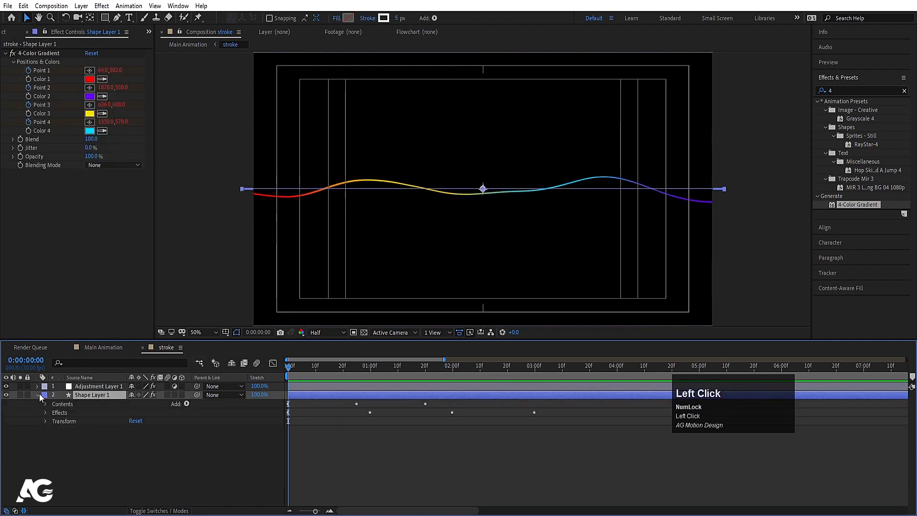
{"action": "left_click", "coordinate": [187, 405]}
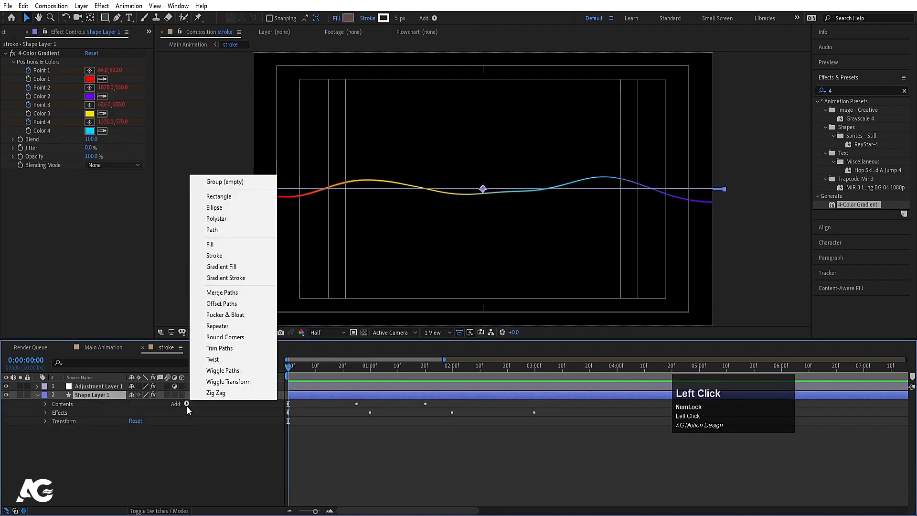
{"action": "left_click", "coordinate": [214, 349]}
{"action": "left_click", "coordinate": [53, 421]}
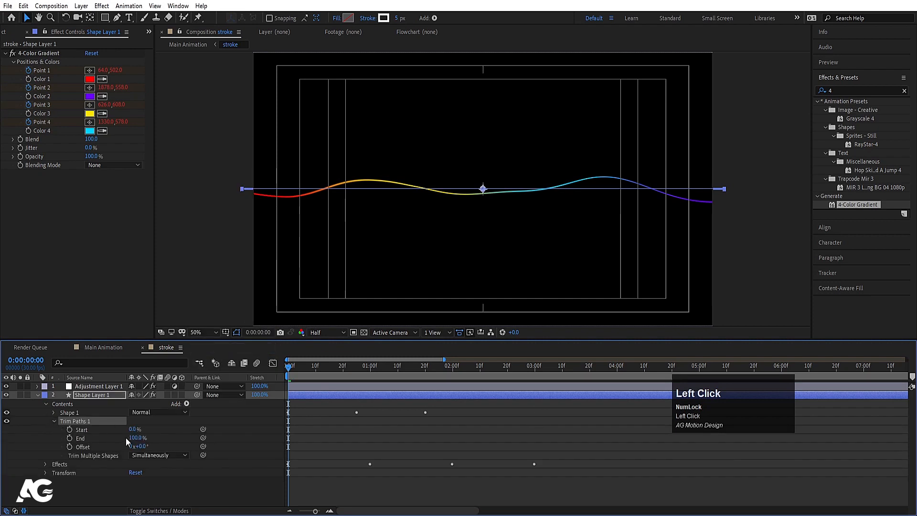
{"action": "type", "text": "90"}
{"action": "key", "text": "Return"}
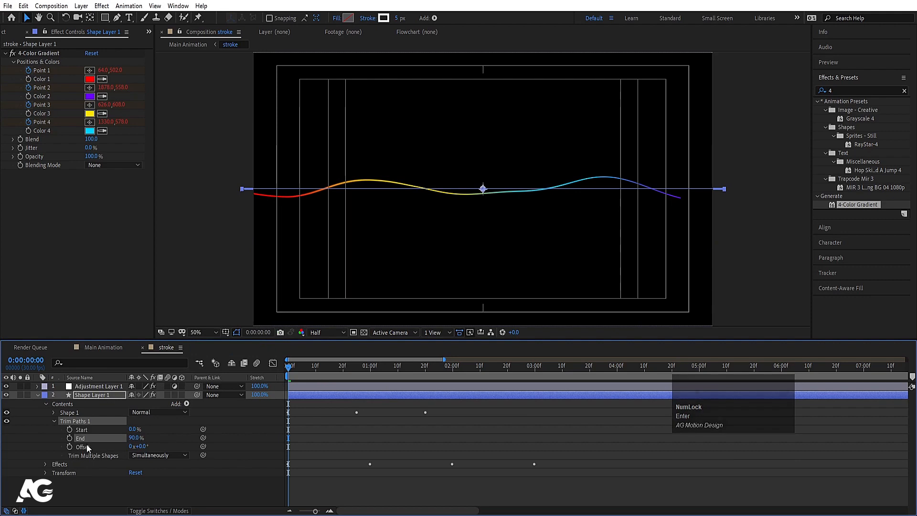
Drive the Trim Paths Offset with the expression time*80 and preview both the stroke and Main Animation compositions.
{"action": "left_click", "coordinate": [70, 447], "text": "alt"}
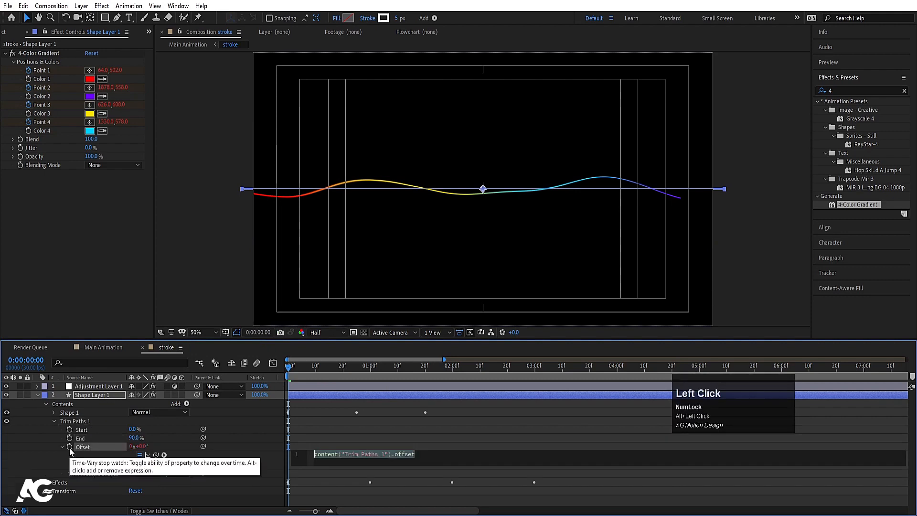
{"action": "type", "text": "time*"}
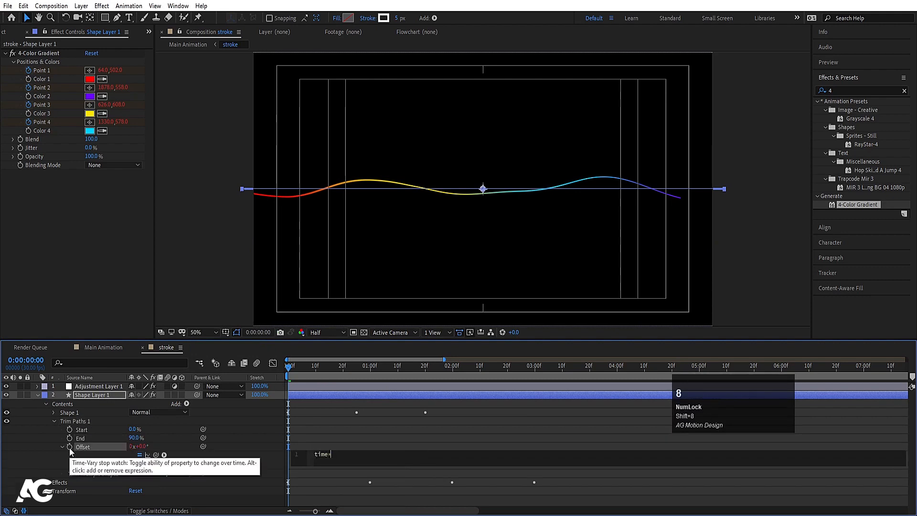
{"action": "type", "text": "80"}
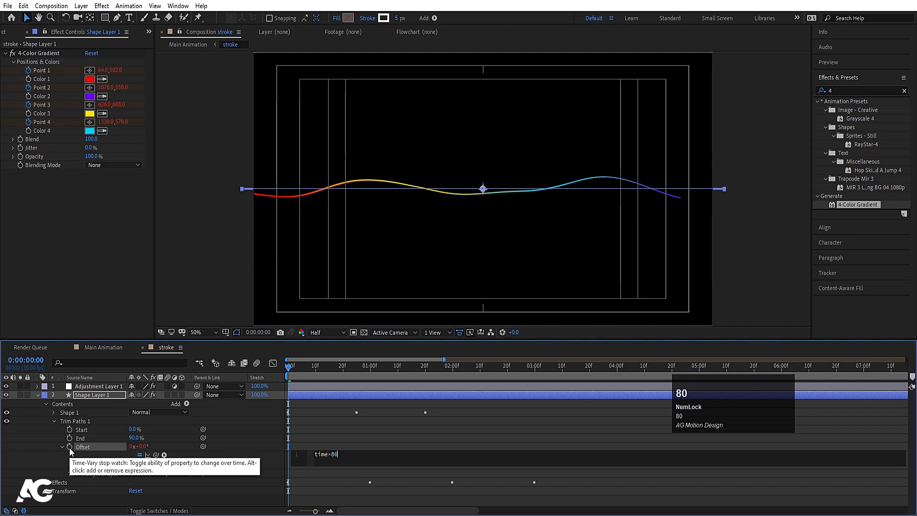
{"action": "left_click", "coordinate": [262, 402]}
{"action": "key", "text": "space"}
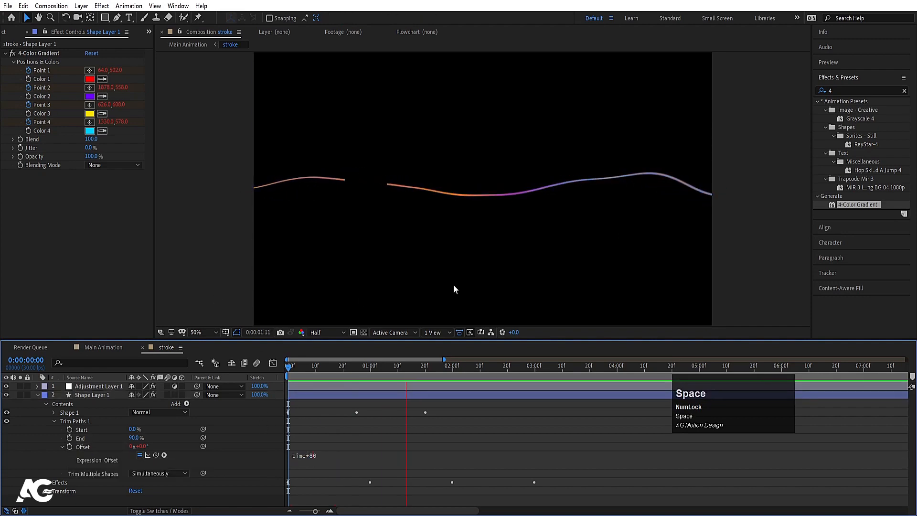
{"action": "left_click", "coordinate": [111, 349]}
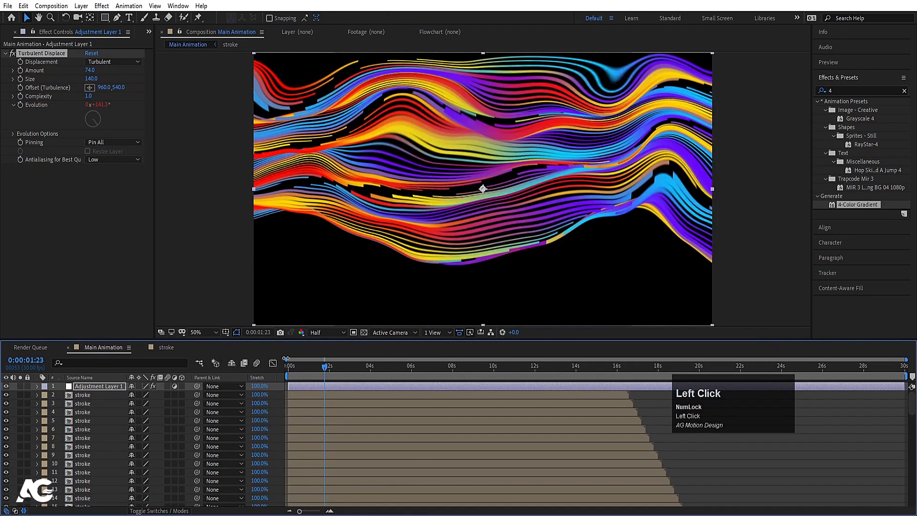
{"action": "key", "text": "space"}
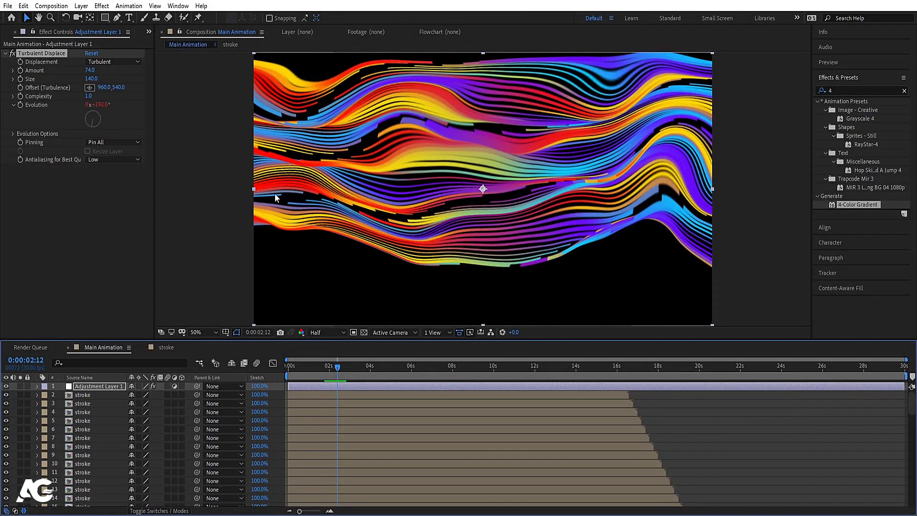
Set the Trim Paths End to 98% on the stroke composition's shape layer.
{"action": "left_click", "coordinate": [164, 347]}
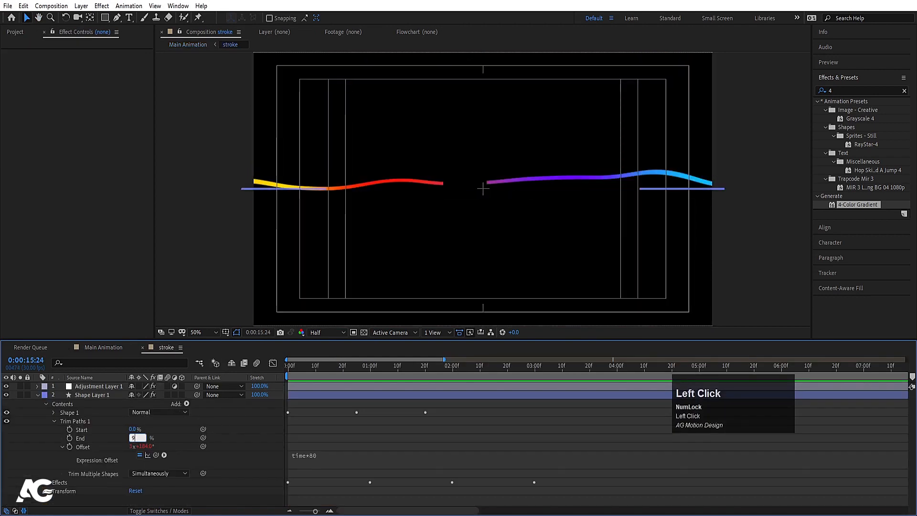
{"action": "key", "text": "Return"}
{"action": "left_click", "coordinate": [135, 438]}
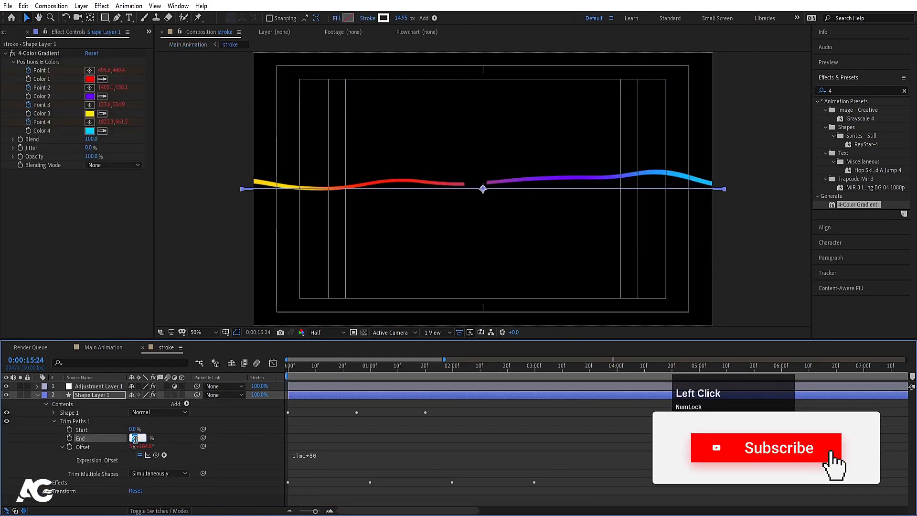
{"action": "type", "text": "98"}
{"action": "key", "text": "Return"}
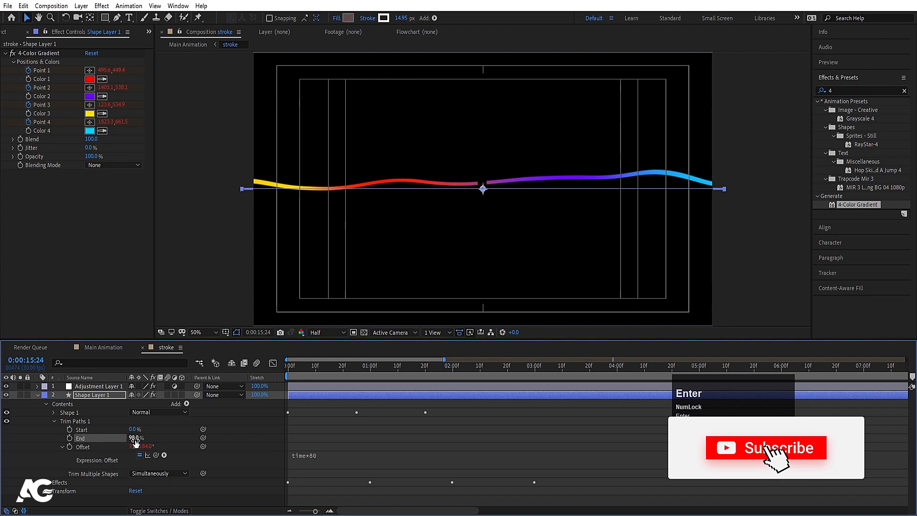
Change the Line Cap of Shape Layer 1's stroke to Round Cap and preview Main Animation.
{"action": "left_click", "coordinate": [52, 413]}
{"action": "left_click", "coordinate": [59, 430]}
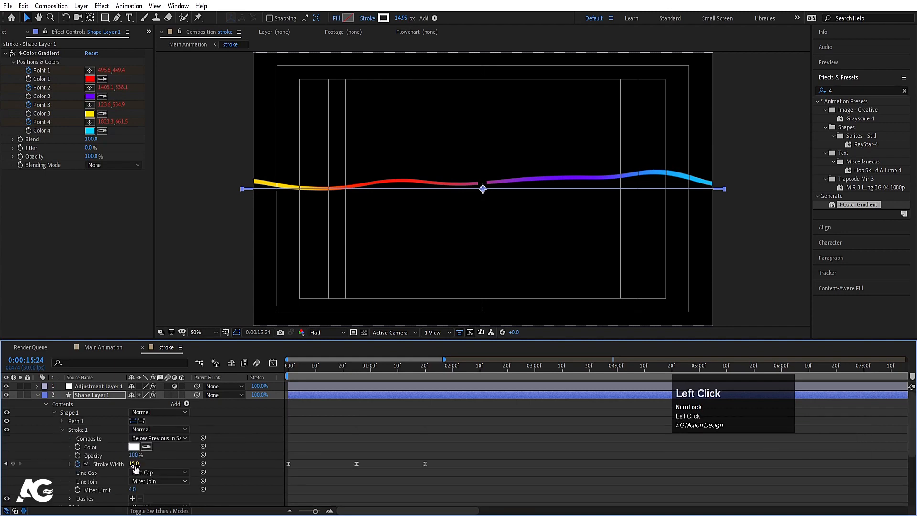
{"action": "left_click", "coordinate": [143, 473]}
{"action": "left_click", "coordinate": [153, 494]}
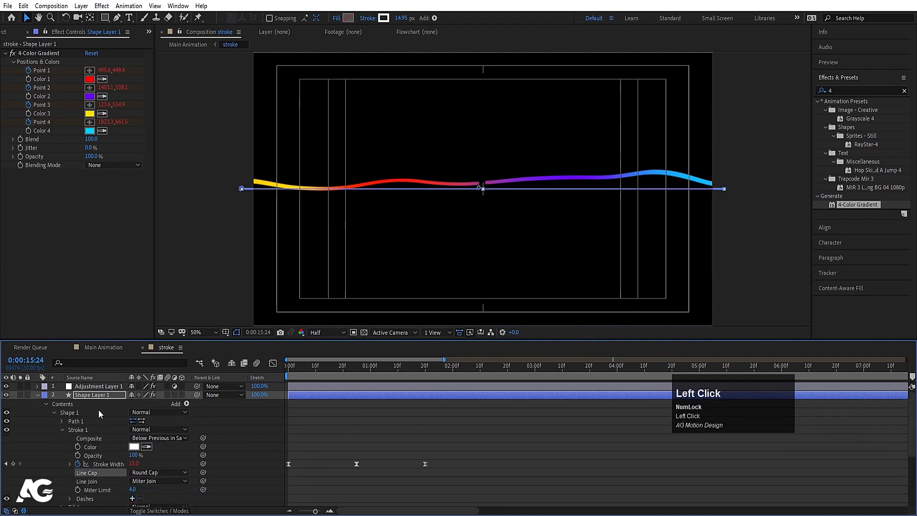
{"action": "left_click", "coordinate": [102, 347]}
{"action": "key", "text": "space"}
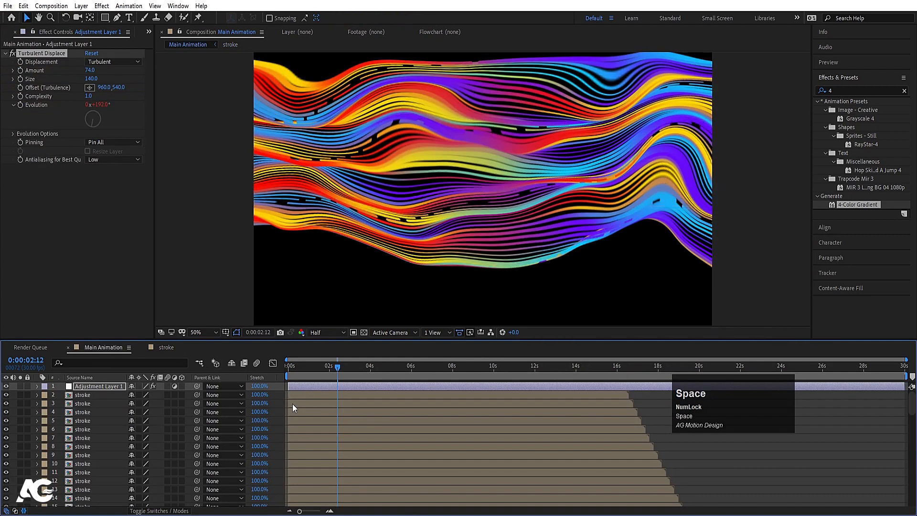
{"action": "key", "text": "space"}
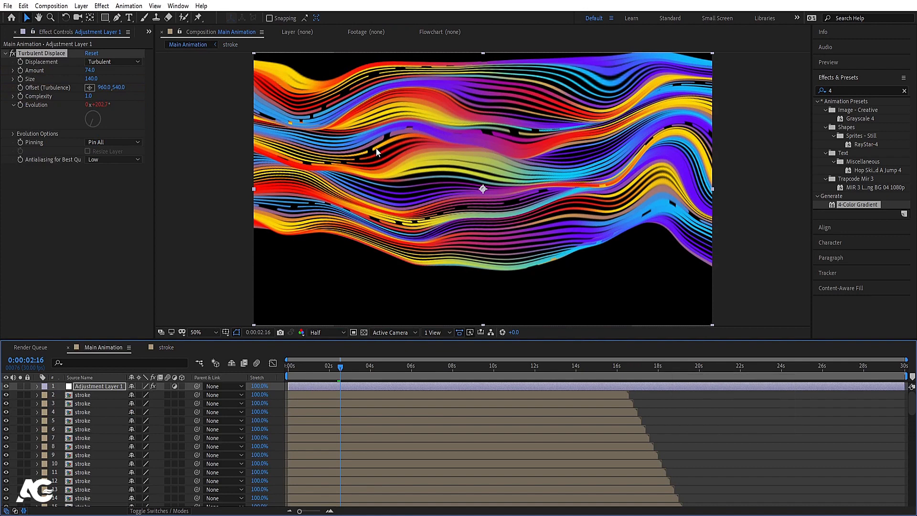
Delete Trim Paths from Shape Layer 1 in the stroke composition and return the playhead to the start.
{"action": "left_click", "coordinate": [173, 347]}
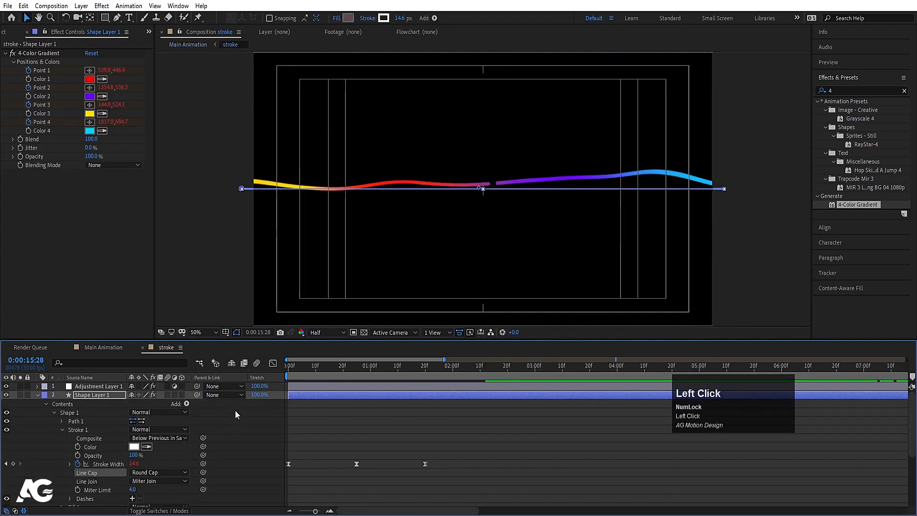
{"action": "left_click", "coordinate": [54, 413]}
{"action": "left_click", "coordinate": [79, 421]}
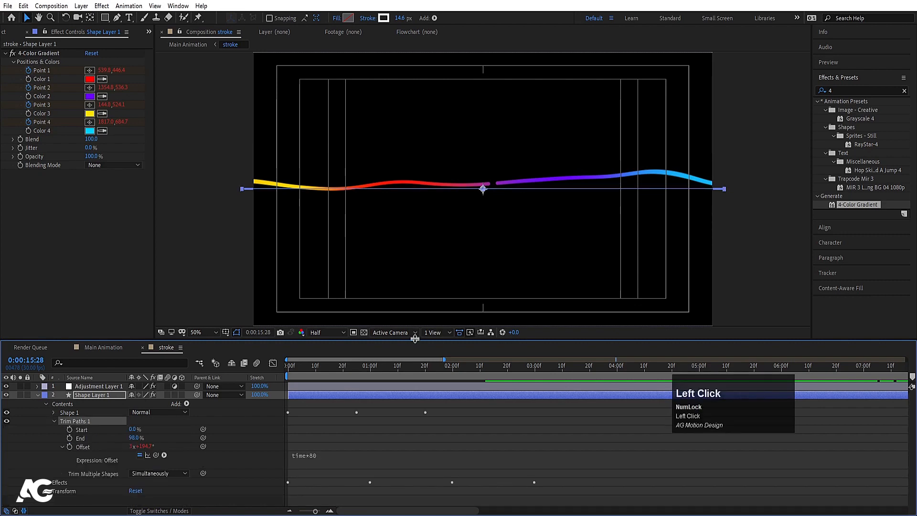
{"action": "left_click_drag", "start_coordinate": [300, 373], "coordinate": [249, 372]}
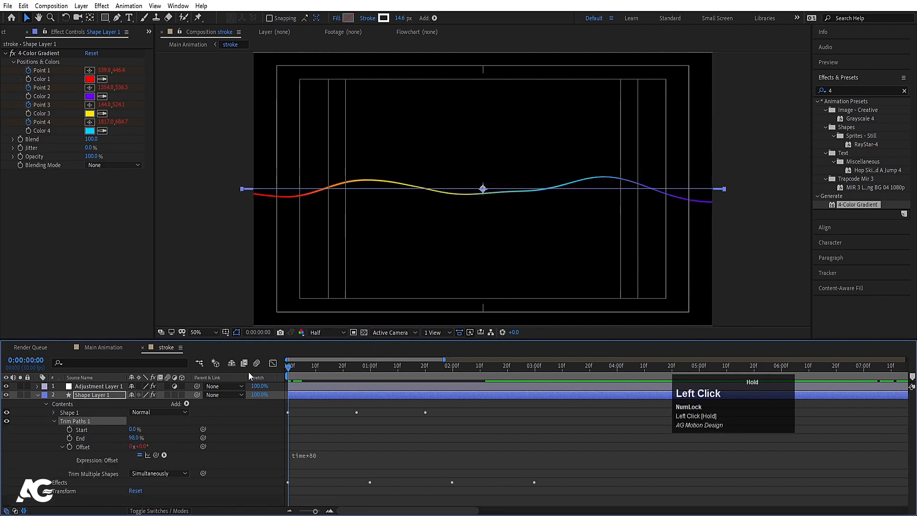
{"action": "key", "text": "Delete"}
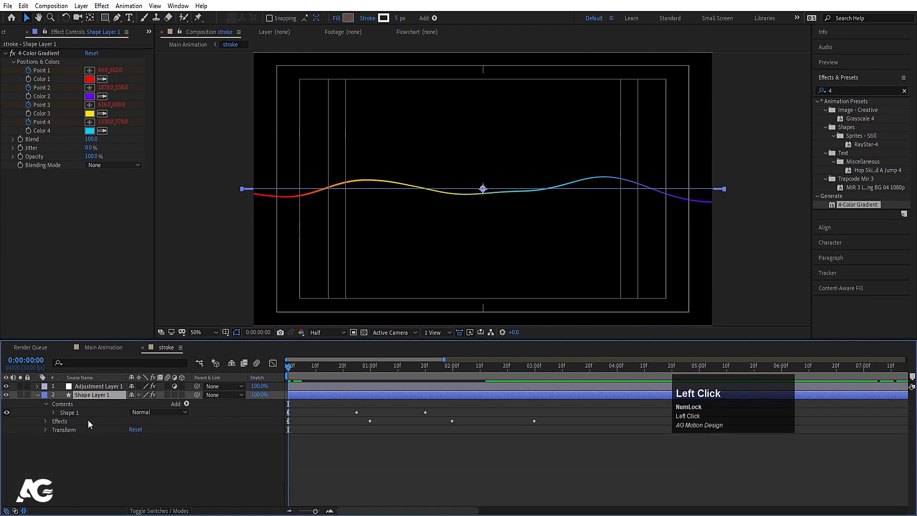
Add a null object to the Main Animation composition.
{"action": "left_click", "coordinate": [104, 347]}
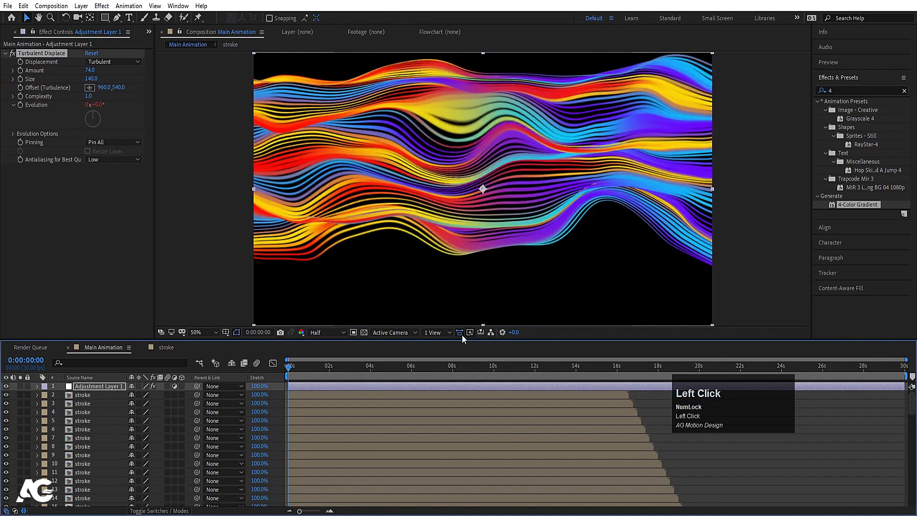
{"action": "left_click", "coordinate": [279, 413]}
{"action": "right_click", "coordinate": [279, 413]}
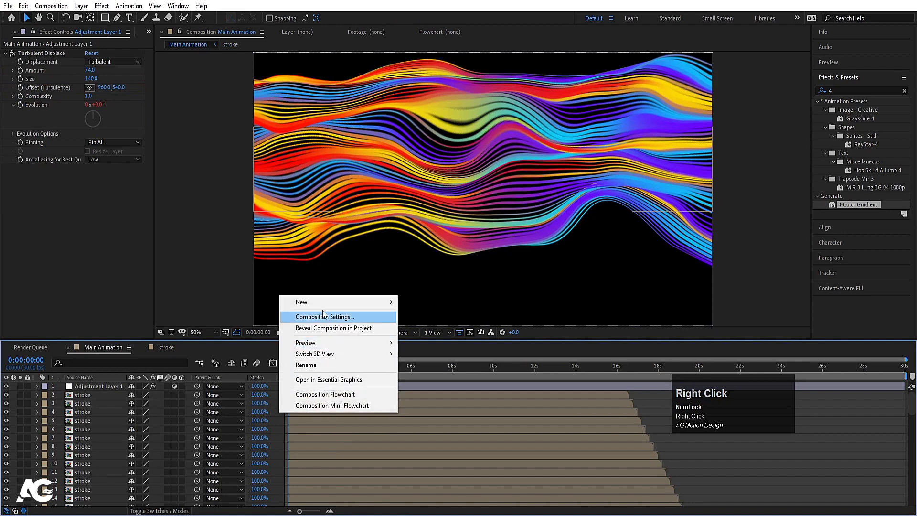
{"action": "left_click", "coordinate": [317, 303]}
{"action": "left_click", "coordinate": [425, 362]}
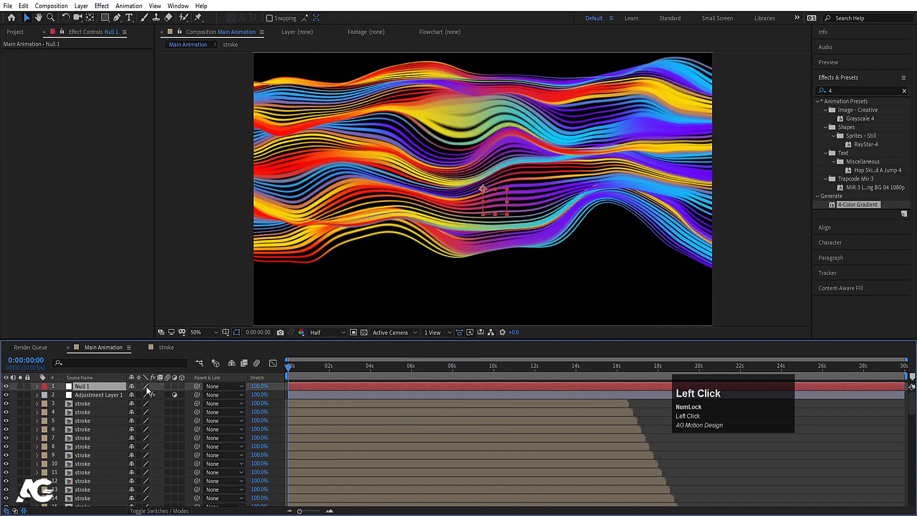
Parent all the stroke layers in Main Animation to Null 1.
{"action": "left_click", "coordinate": [86, 406]}
{"action": "scroll", "coordinate": [90, 466], "scroll_direction": "down", "scroll_amount": 10}
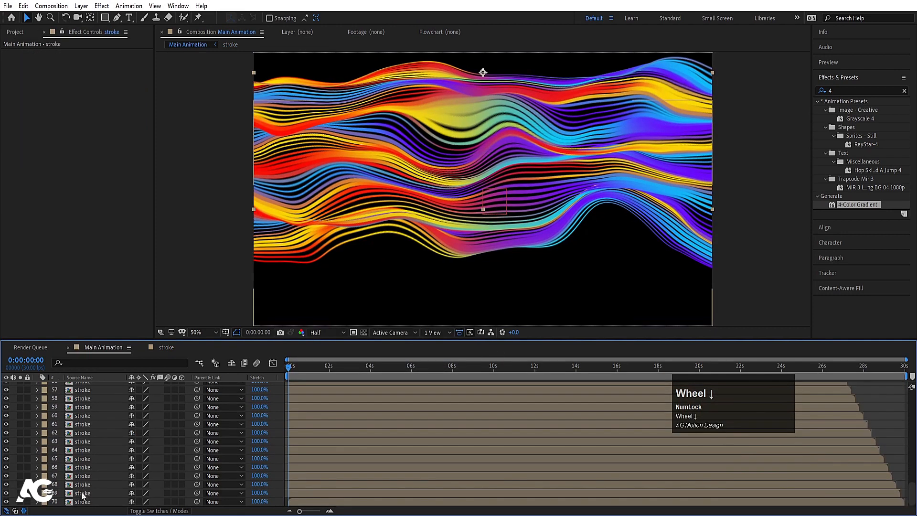
{"action": "left_click", "coordinate": [84, 503], "text": "shift"}
{"action": "scroll", "coordinate": [139, 451], "scroll_direction": "up", "scroll_amount": 10}
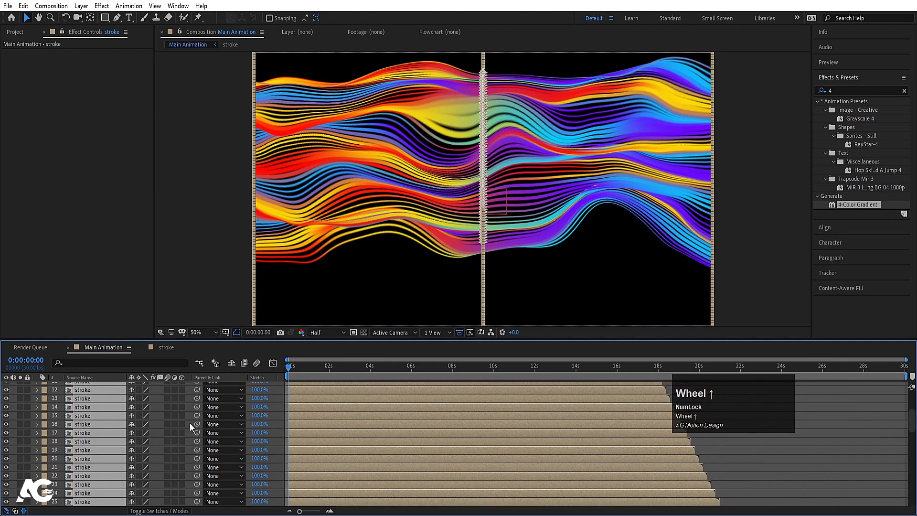
{"action": "left_click_drag", "start_coordinate": [195, 404], "coordinate": [88, 387]}
Scale Null 1 to 117%, tilt it counterclockwise and shift it slightly down so the lines run diagonally across the frame.
{"action": "key", "text": "p"}
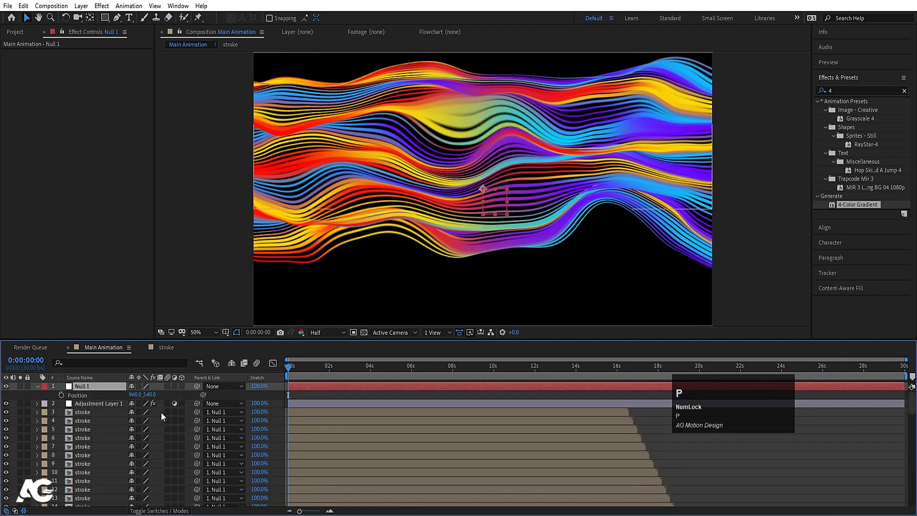
{"action": "mouse_move", "coordinate": [151, 394]}
{"action": "left_mouse_down"}
{"action": "mouse_move", "coordinate": [175, 407]}
{"action": "mouse_move", "coordinate": [137, 396]}
{"action": "mouse_move", "coordinate": [144, 394]}
{"action": "left_mouse_up"}
{"action": "key", "text": "s"}
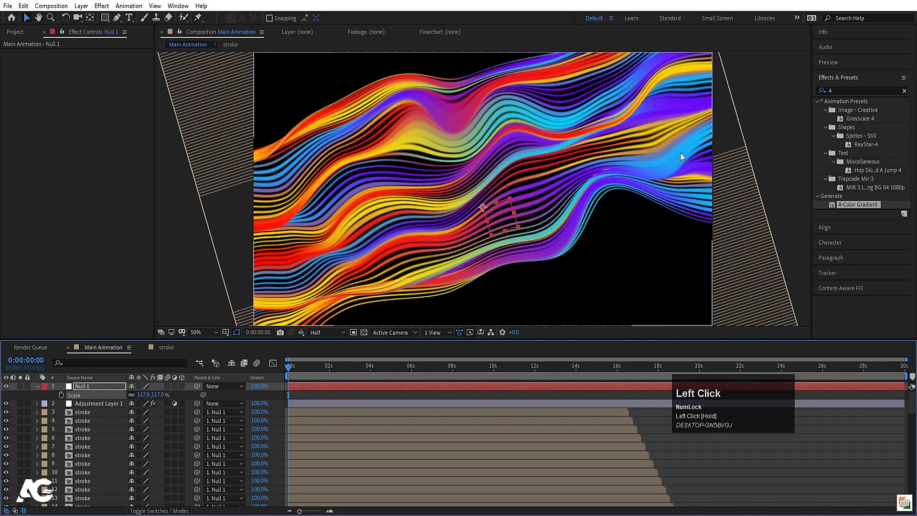
{"action": "left_click_drag", "start_coordinate": [492, 222], "coordinate": [493, 233]}
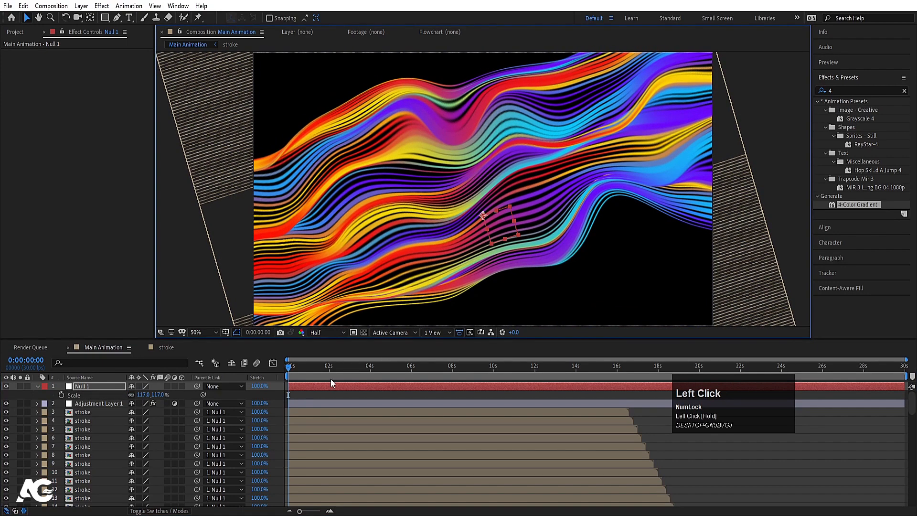
{"action": "left_click", "coordinate": [279, 397]}
{"action": "key", "text": "u"}
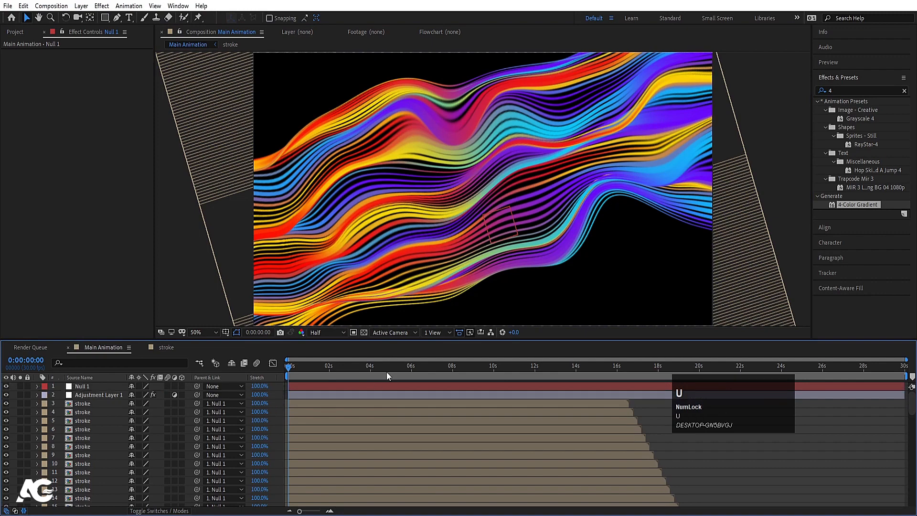
End the work area at 15 seconds, preview Main Animation briefly and return the playhead to the start.
{"action": "left_click_drag", "start_coordinate": [371, 365], "coordinate": [574, 389]}
{"action": "key", "text": "equal"}
{"action": "left_click", "coordinate": [618, 367]}
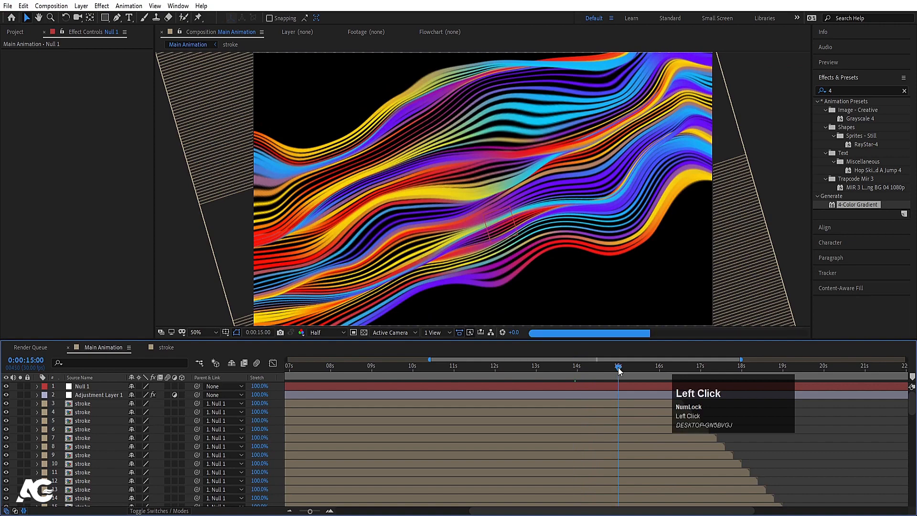
{"action": "key", "text": "space"}
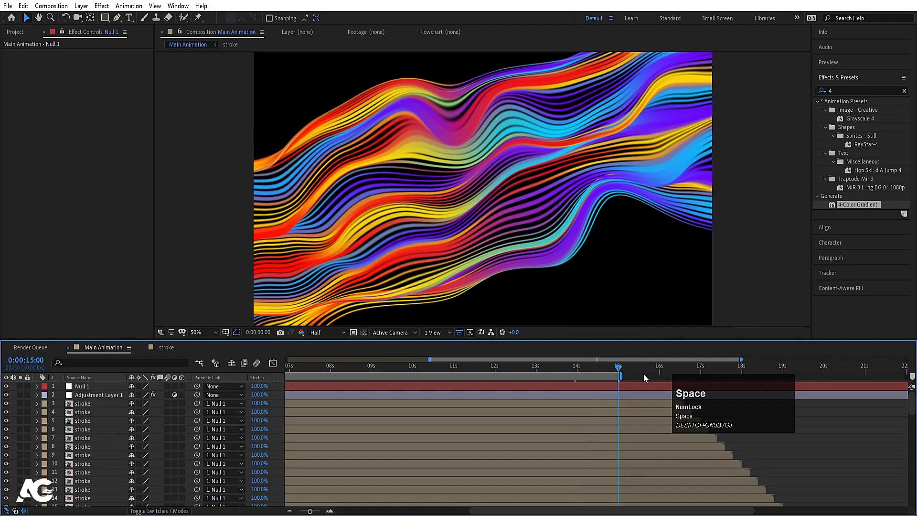
{"action": "key", "text": "space"}
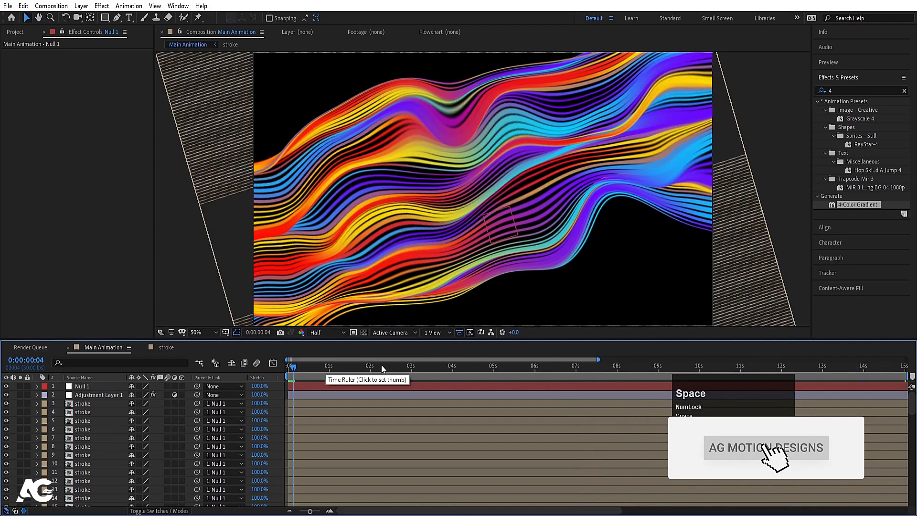
{"action": "left_click_drag", "start_coordinate": [308, 365], "coordinate": [234, 366]}
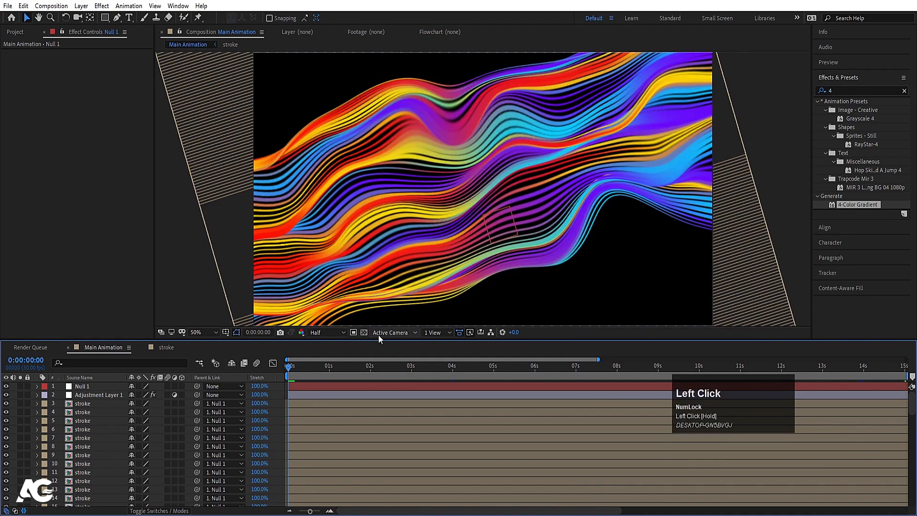
Set the composition preview resolution to Full and check the frame in an enlarged view.
{"action": "left_click", "coordinate": [333, 332]}
{"action": "left_click", "coordinate": [323, 357]}
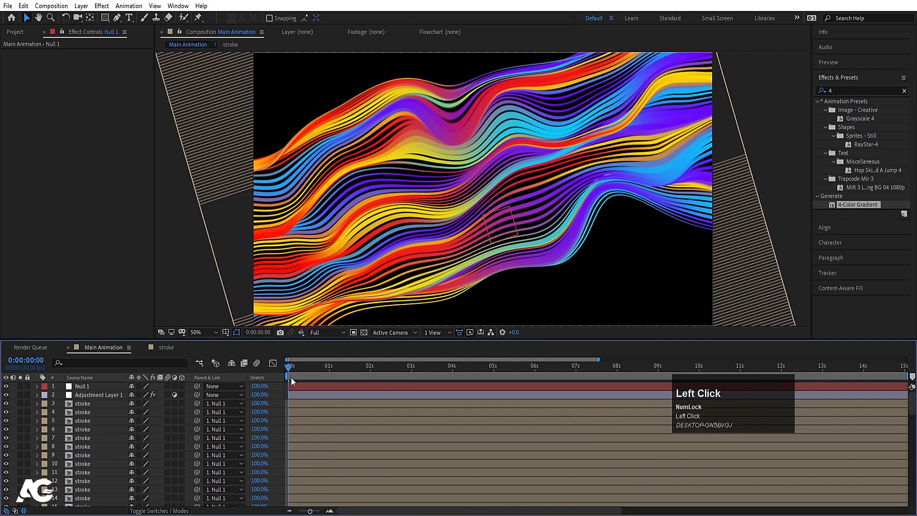
{"action": "key", "text": "grave"}
{"action": "key", "text": "grave"}
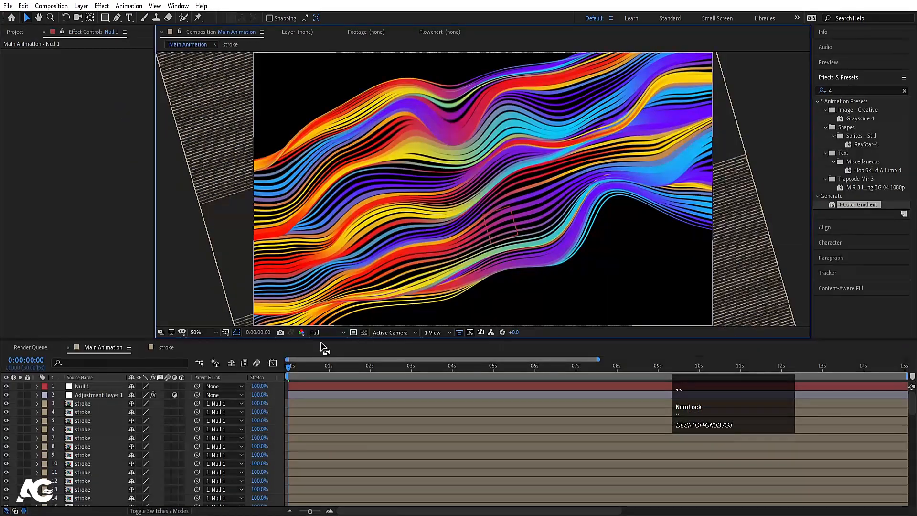
Add a new adjustment layer above Null 1 in Main Animation.
{"action": "right_click", "coordinate": [275, 388]}
{"action": "left_click", "coordinate": [532, 322]}
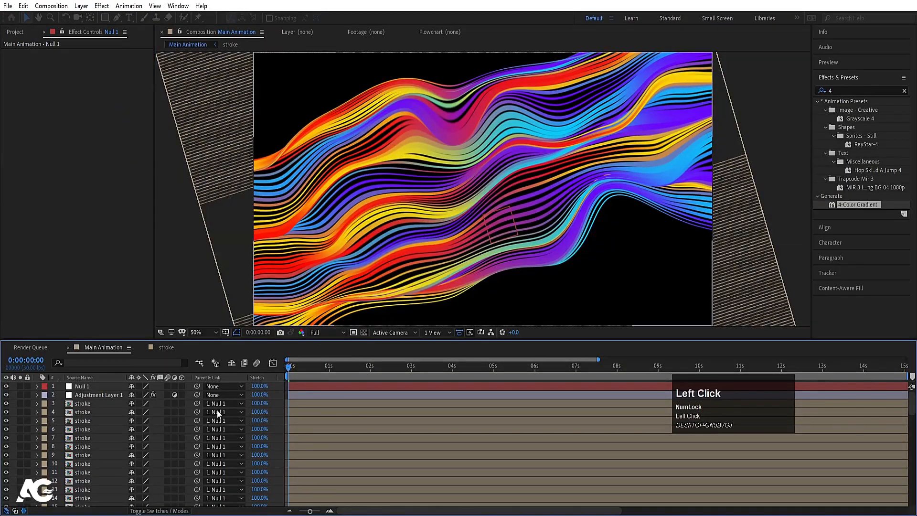
{"action": "scroll", "coordinate": [280, 385], "scroll_direction": "up", "scroll_amount": 1}
{"action": "right_click", "coordinate": [280, 385]}
{"action": "left_click", "coordinate": [310, 392]}
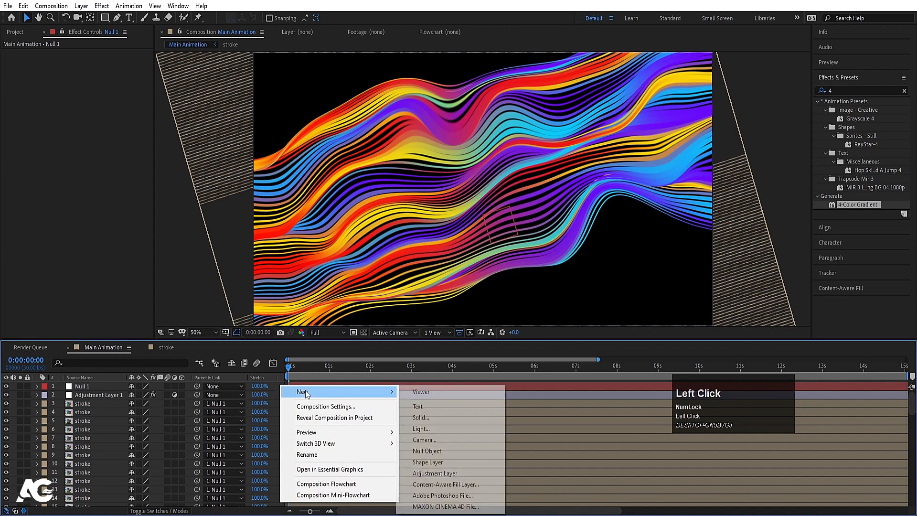
{"action": "left_click", "coordinate": [432, 466]}
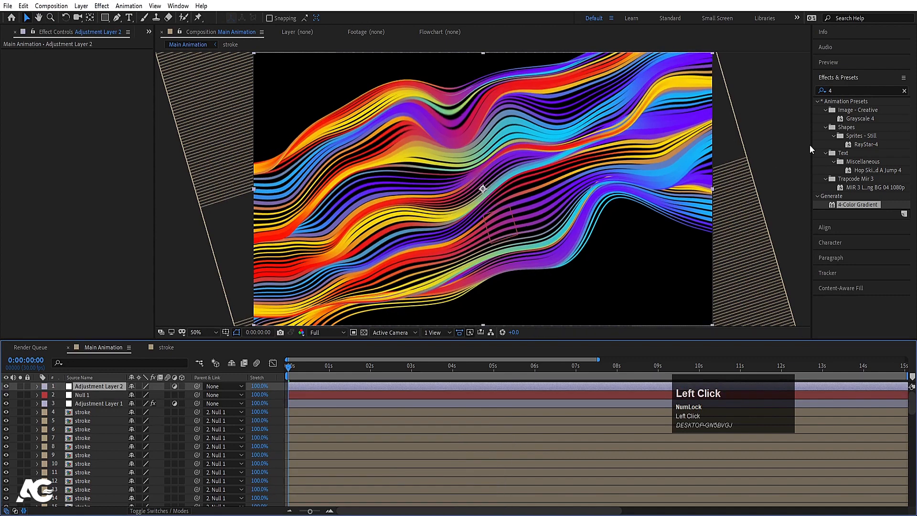
Apply the Glow effect to Adjustment Layer 2 with Glow Radius 100 and Glow Intensity 0.5, and compare the frame with and without it.
{"action": "left_click", "coordinate": [827, 90]}
{"action": "type", "text": "4"}
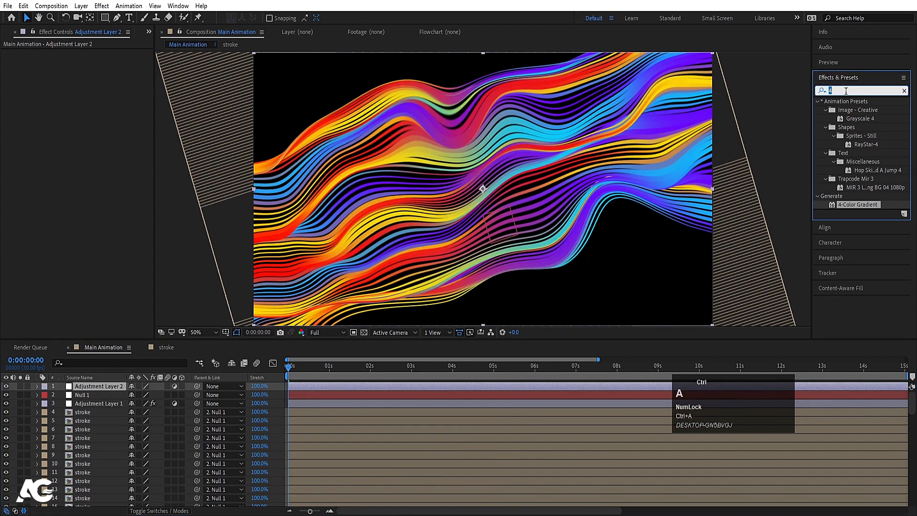
{"action": "type", "text": "glow"}
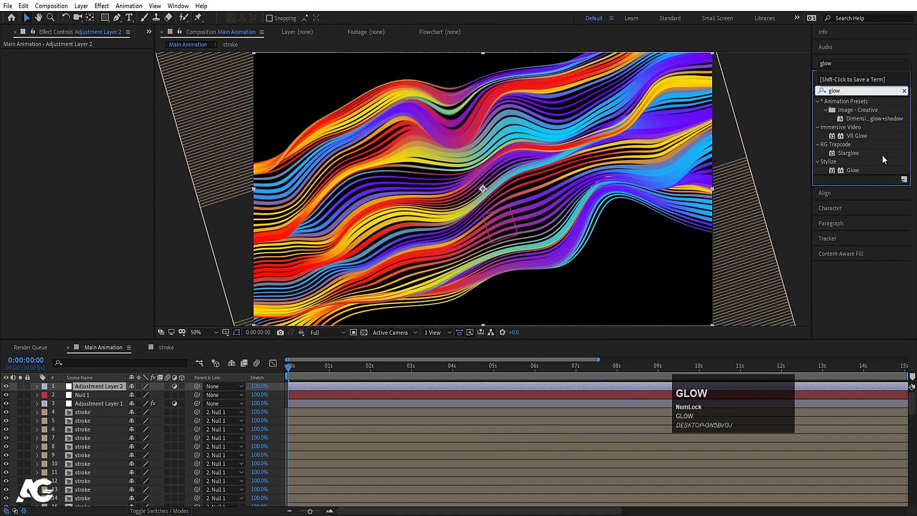
{"action": "double_click", "coordinate": [853, 171]}
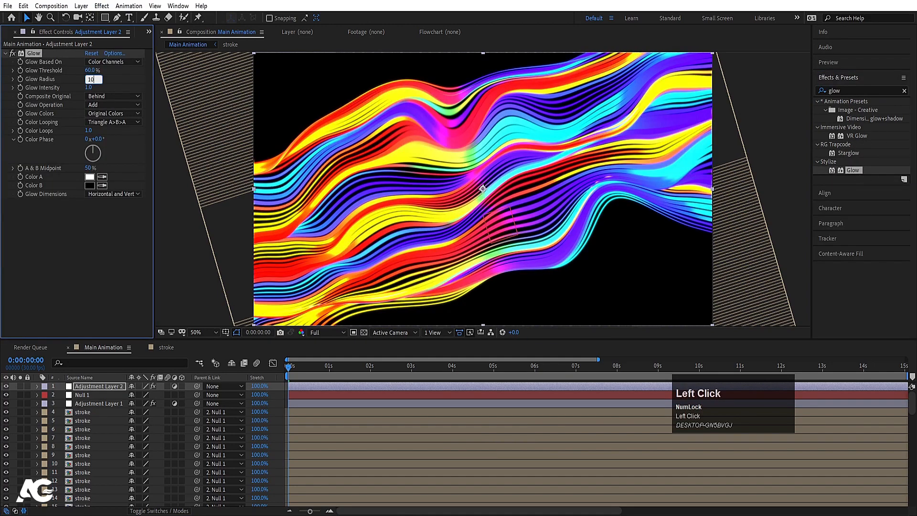
{"action": "type", "text": "100"}
{"action": "left_click", "coordinate": [125, 87]}
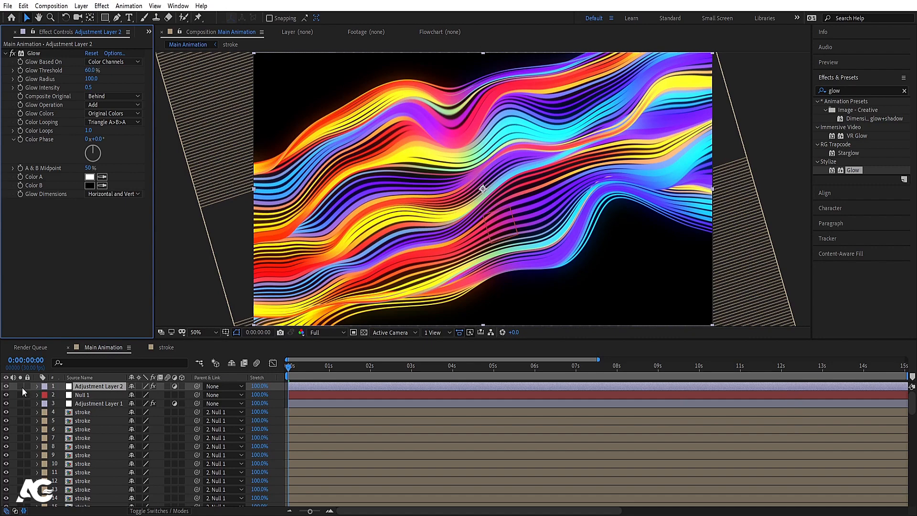
{"action": "left_click", "coordinate": [5, 390]}
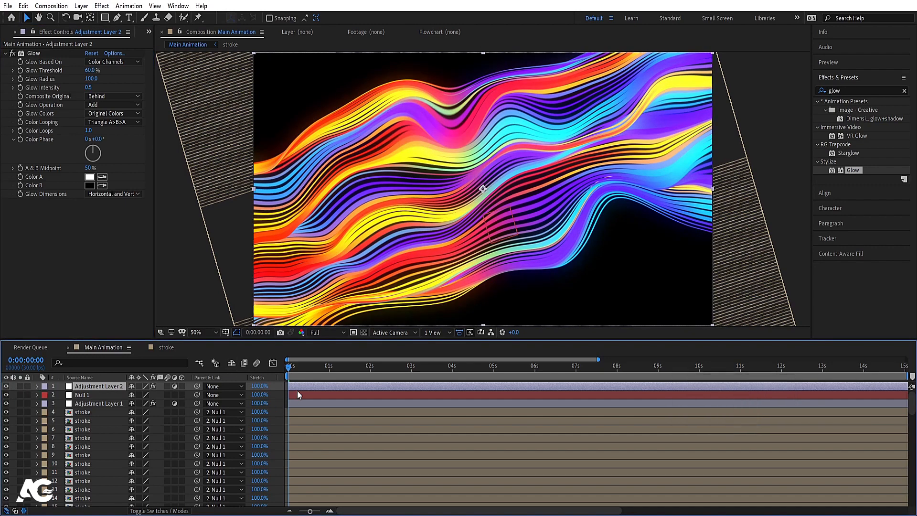
Add another adjustment layer on top of Main Animation and apply the CC Lens effect to it.
{"action": "left_click", "coordinate": [277, 386]}
{"action": "right_click", "coordinate": [277, 387]}
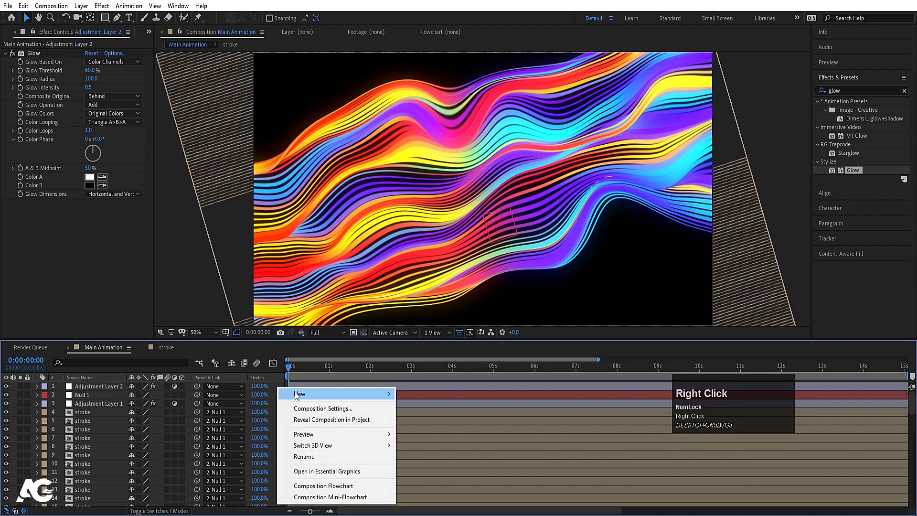
{"action": "left_click", "coordinate": [300, 394]}
{"action": "left_click", "coordinate": [445, 474]}
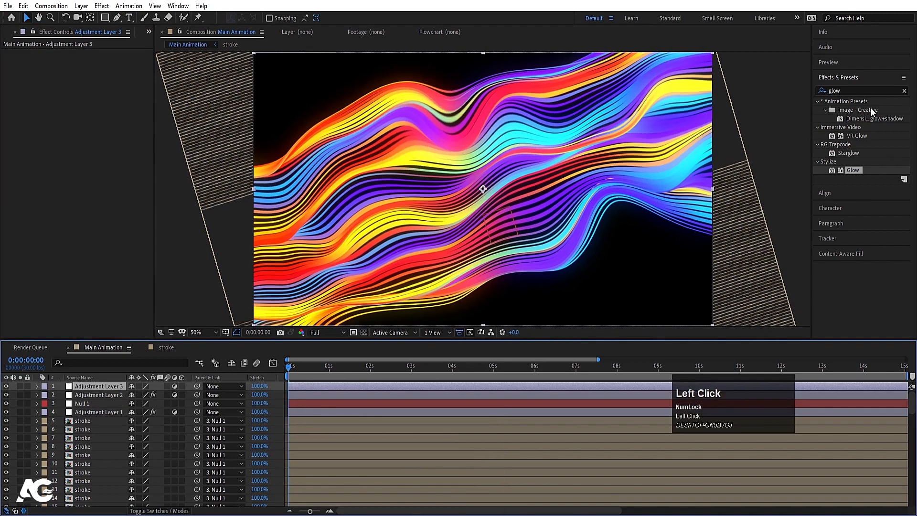
{"action": "left_click", "coordinate": [853, 90]}
{"action": "type", "text": "cc l"}
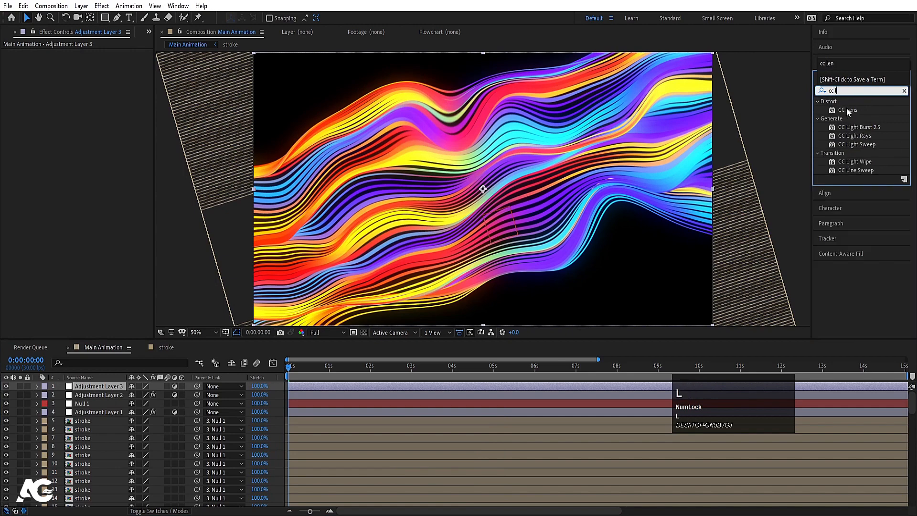
{"action": "double_click", "coordinate": [847, 111]}
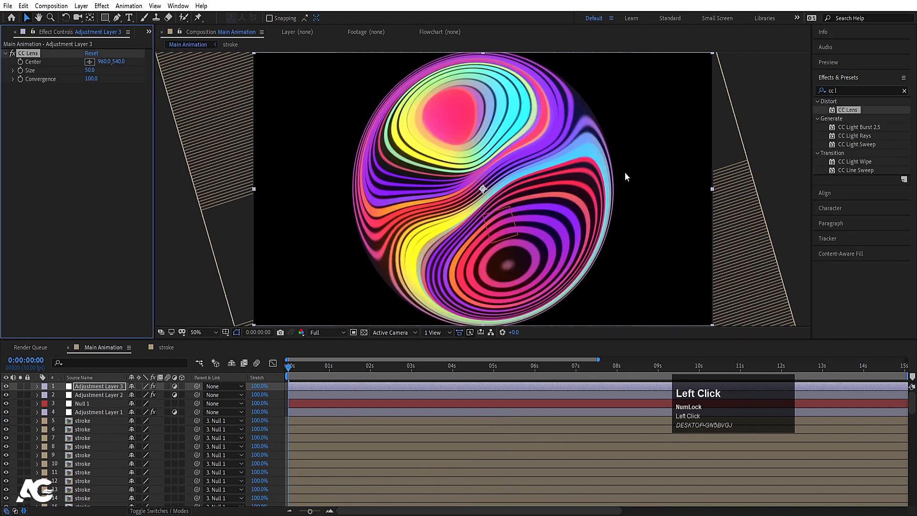
Preview the CC Lens animation at Quarter and Half resolution, and inspect the frame at Full resolution.
{"action": "left_click", "coordinate": [323, 332]}
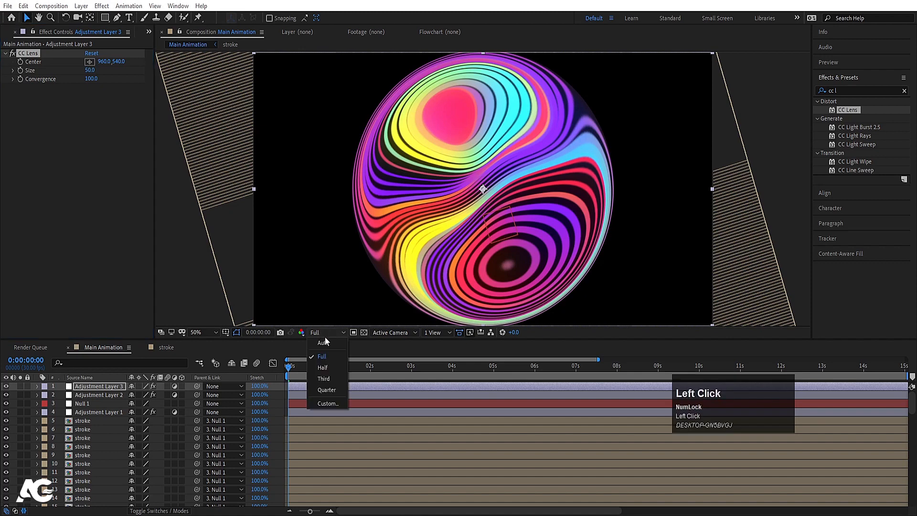
{"action": "left_click", "coordinate": [334, 390]}
{"action": "key", "text": "space"}
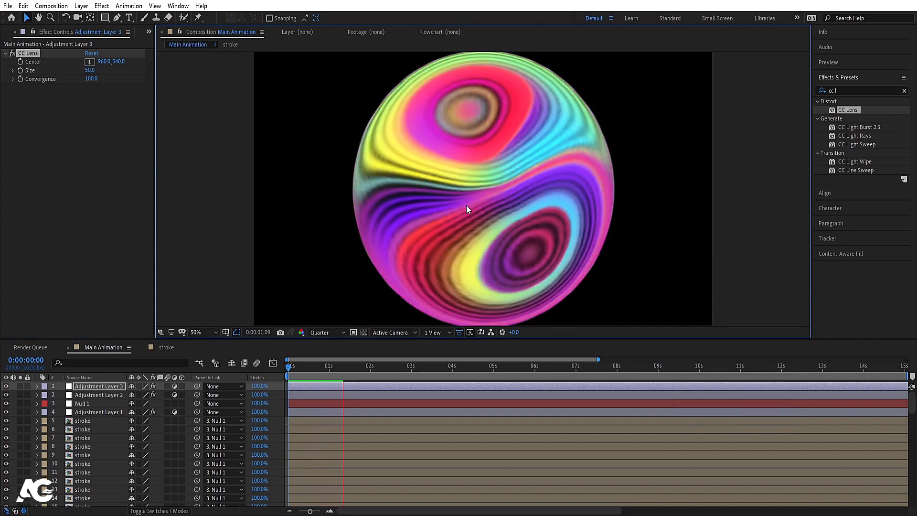
{"action": "key", "text": "space"}
{"action": "left_click", "coordinate": [327, 333]}
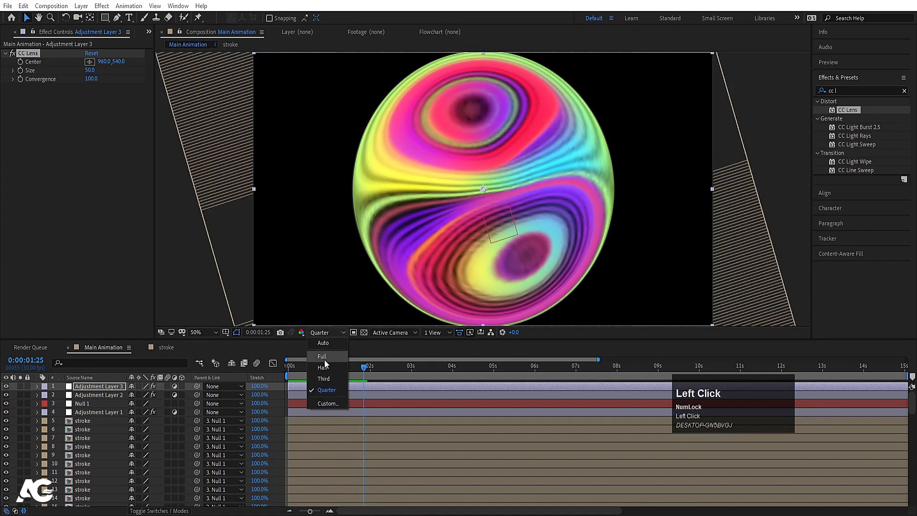
{"action": "left_click", "coordinate": [323, 371]}
{"action": "key", "text": "space"}
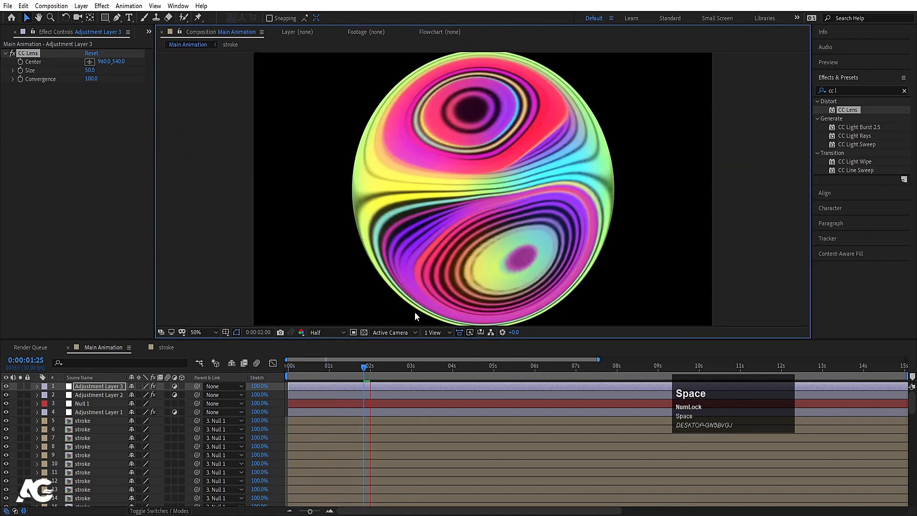
{"action": "left_click", "coordinate": [326, 332]}
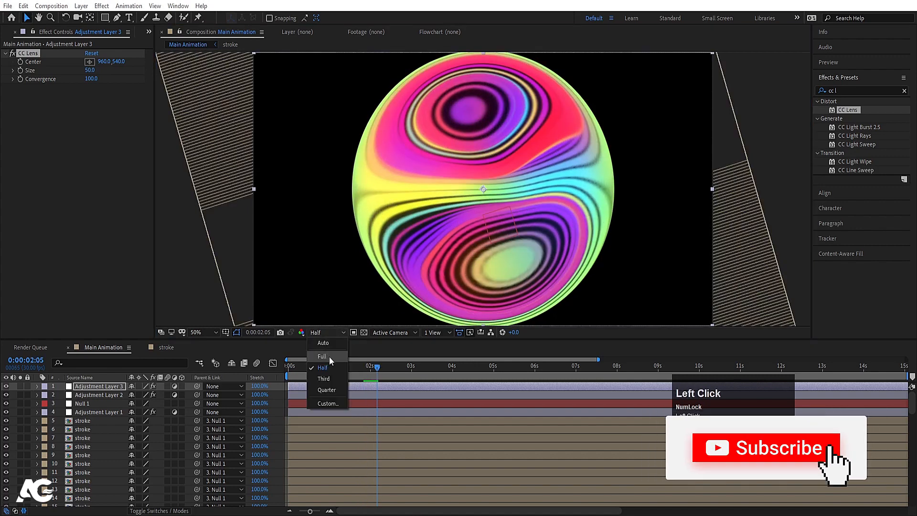
{"action": "left_click", "coordinate": [328, 357]}
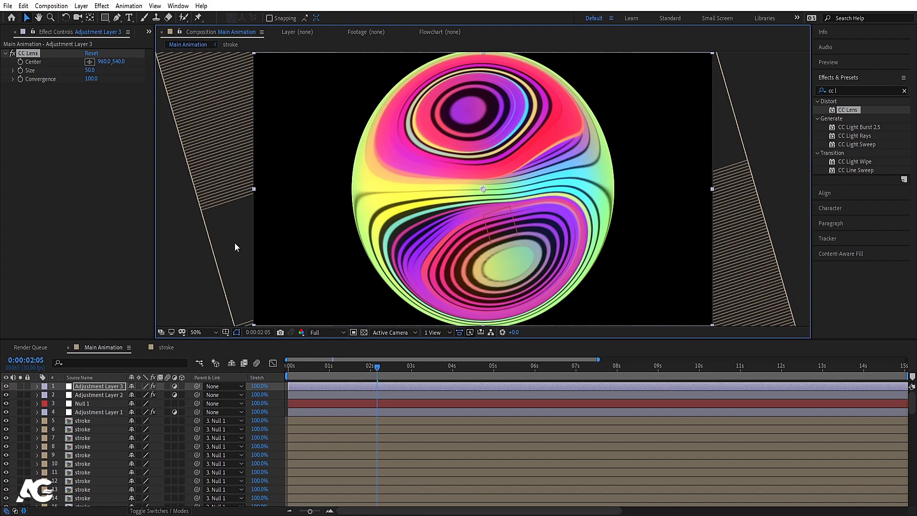
Set the CC Lens Size to 161 with the playhead back at the start.
{"action": "left_click_drag", "start_coordinate": [91, 70], "coordinate": [135, 68]}
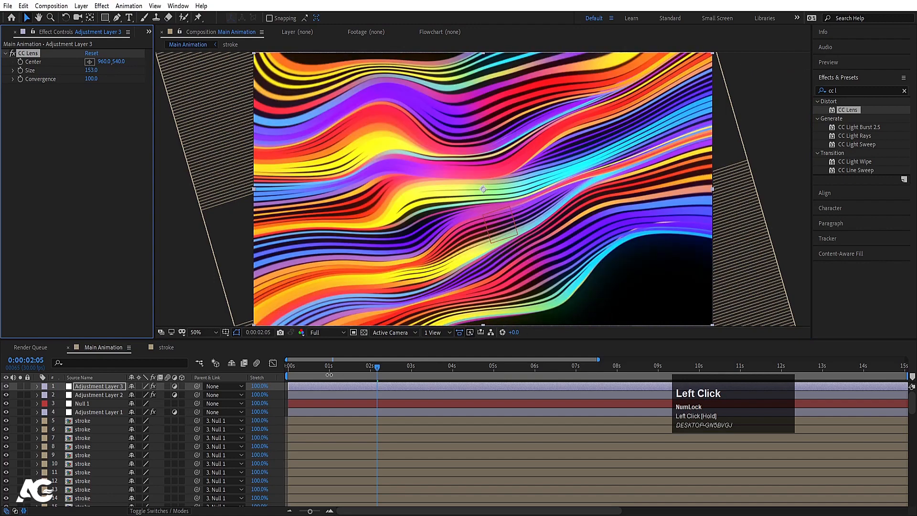
{"action": "left_click_drag", "start_coordinate": [295, 372], "coordinate": [252, 368]}
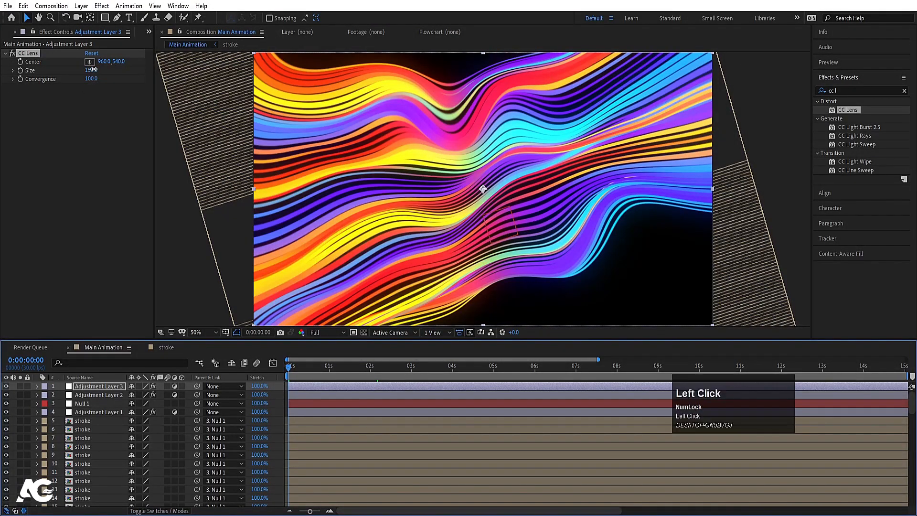
{"action": "mouse_move", "coordinate": [90, 70]}
{"action": "left_mouse_down"}
{"action": "mouse_move", "coordinate": [110, 70]}
{"action": "mouse_move", "coordinate": [81, 65]}
{"action": "mouse_move", "coordinate": [101, 73]}
{"action": "left_mouse_up"}
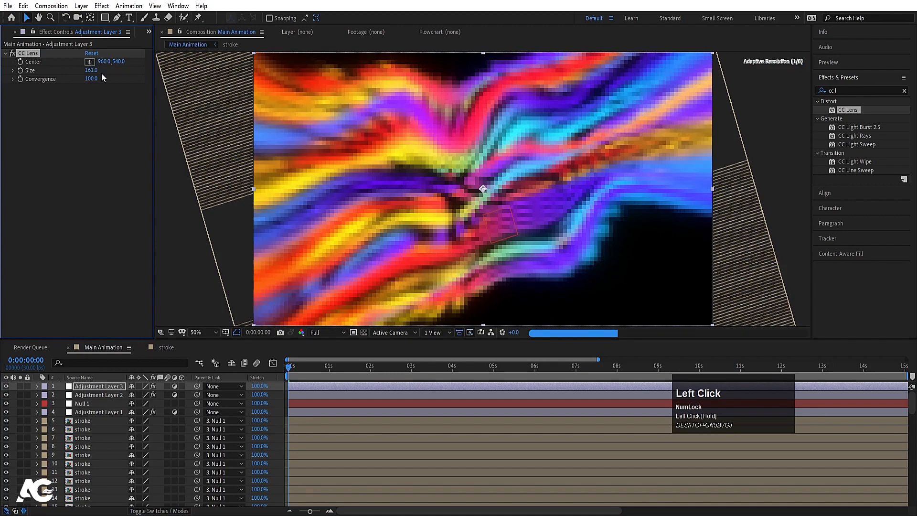
Preview the Main Animation composition from the start at Quarter resolution.
{"action": "left_click", "coordinate": [330, 332]}
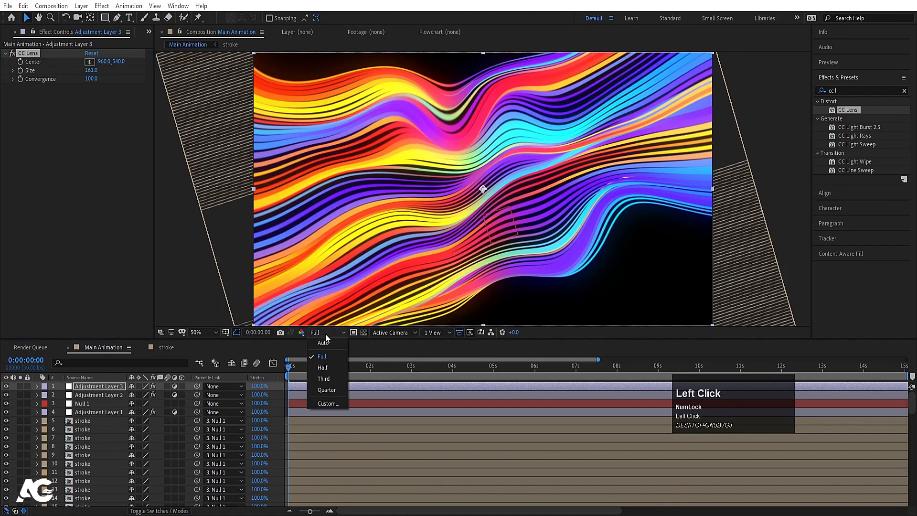
{"action": "left_click", "coordinate": [327, 391]}
{"action": "key", "text": "space"}
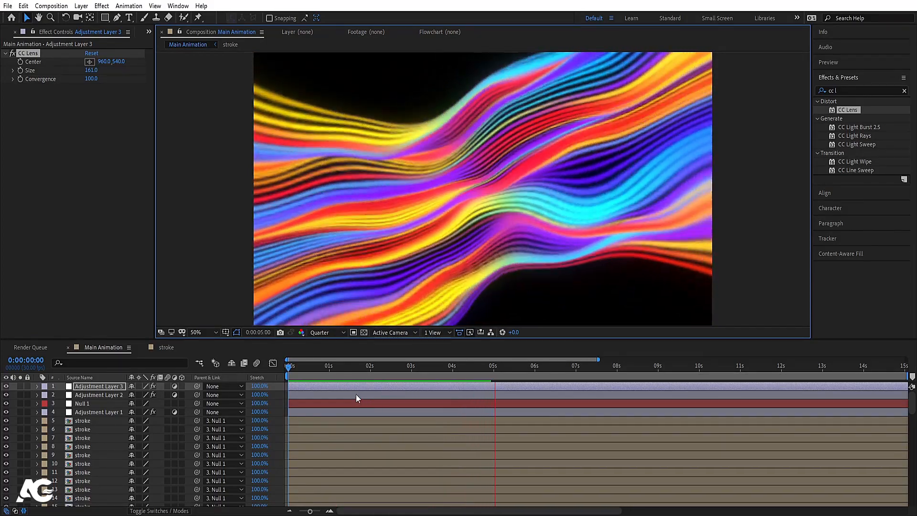
{"action": "key", "text": "space"}
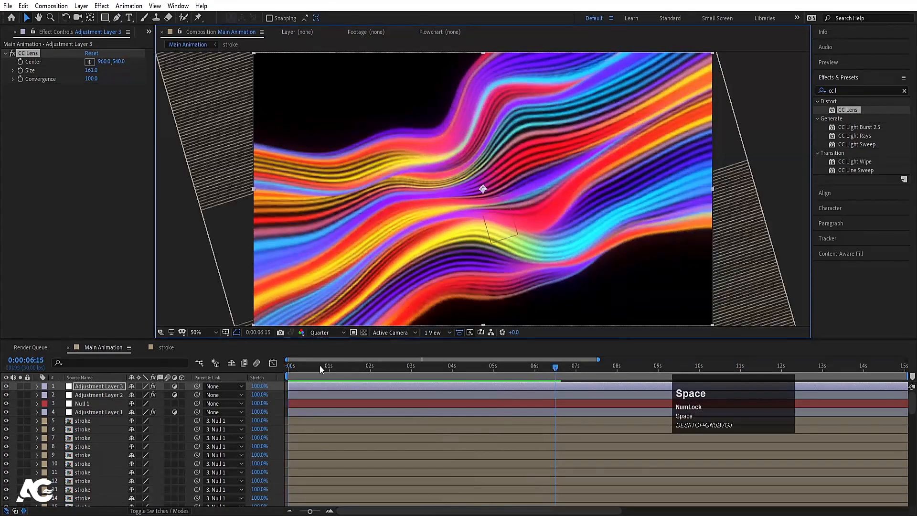
{"action": "left_click", "coordinate": [296, 367]}
{"action": "key", "text": "space"}
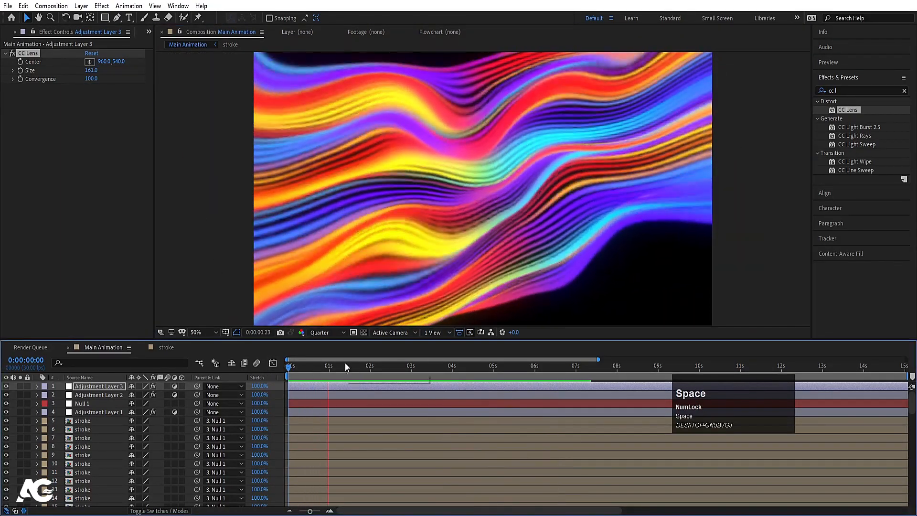